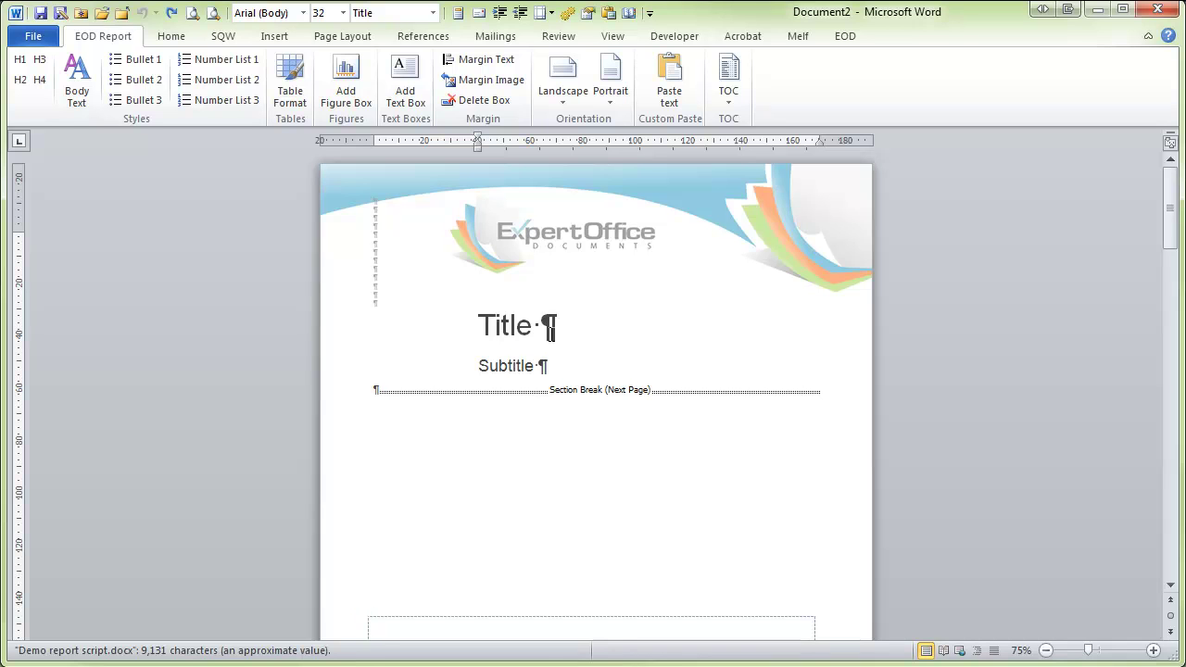
Step: Replace the cover page title with "Sample Report" and the subtitle with "A demonstration"
double_click(517, 331)
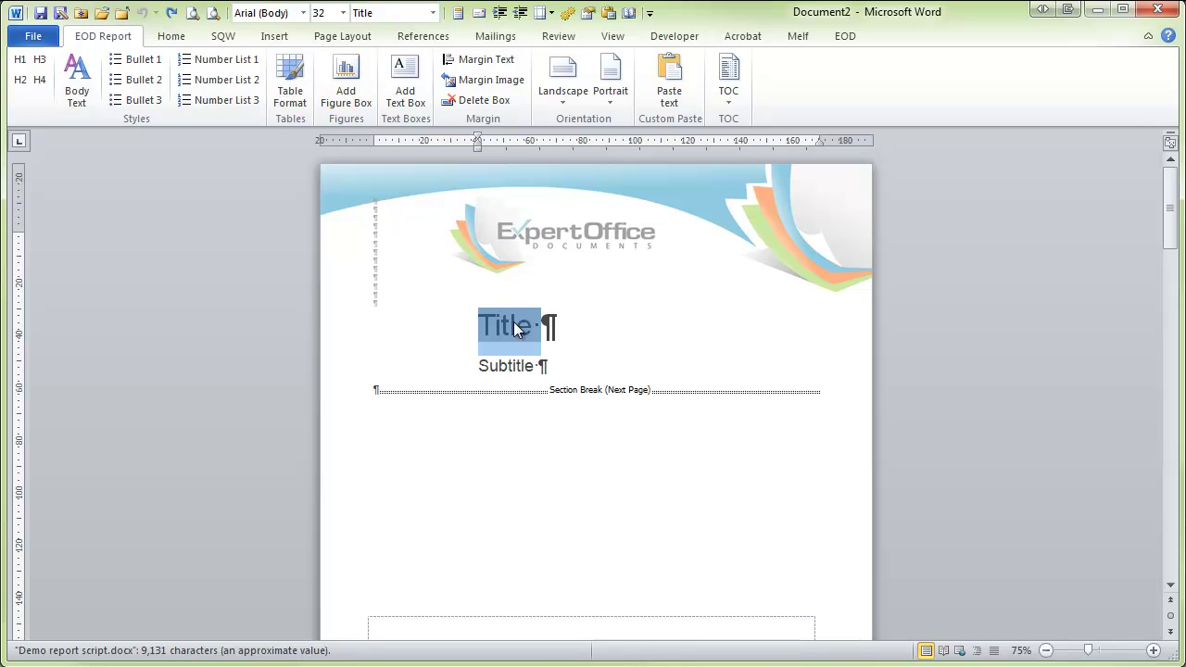
type("Samp")
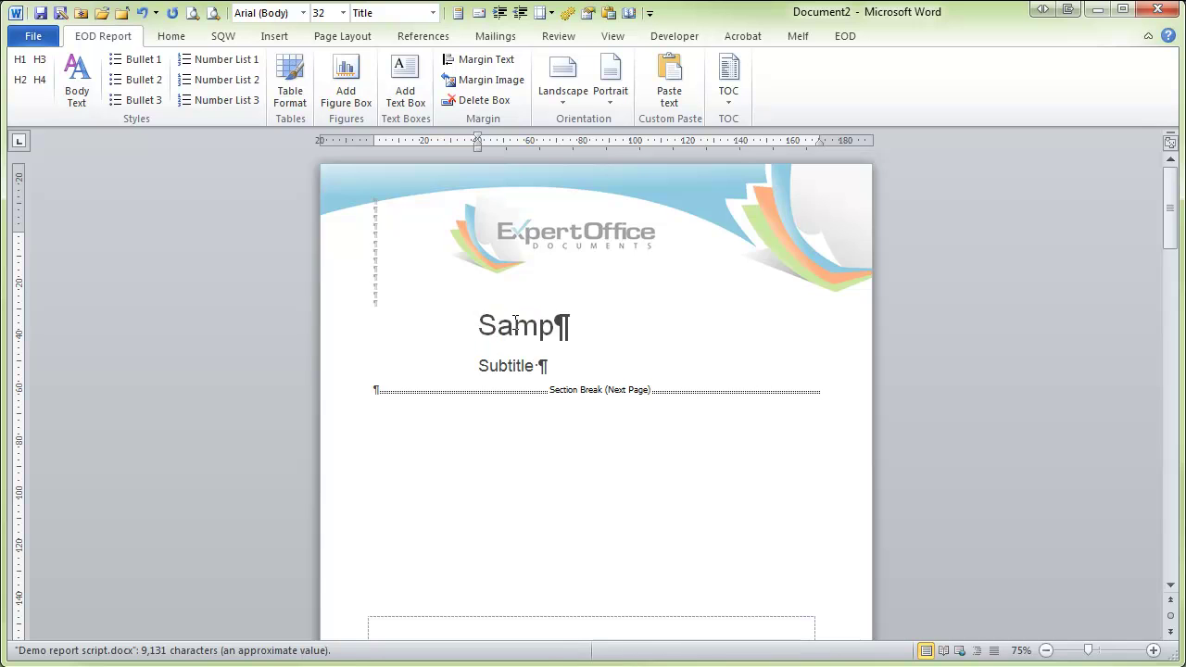
type("le Report")
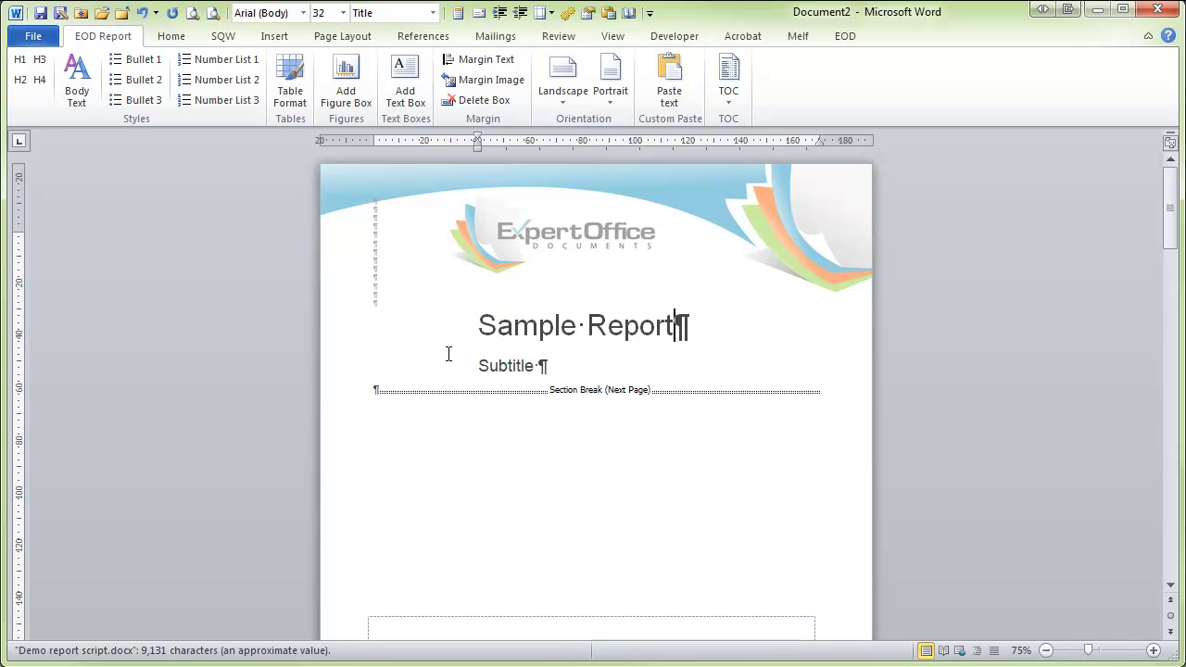
double_click(496, 369)
type("A demonstration")
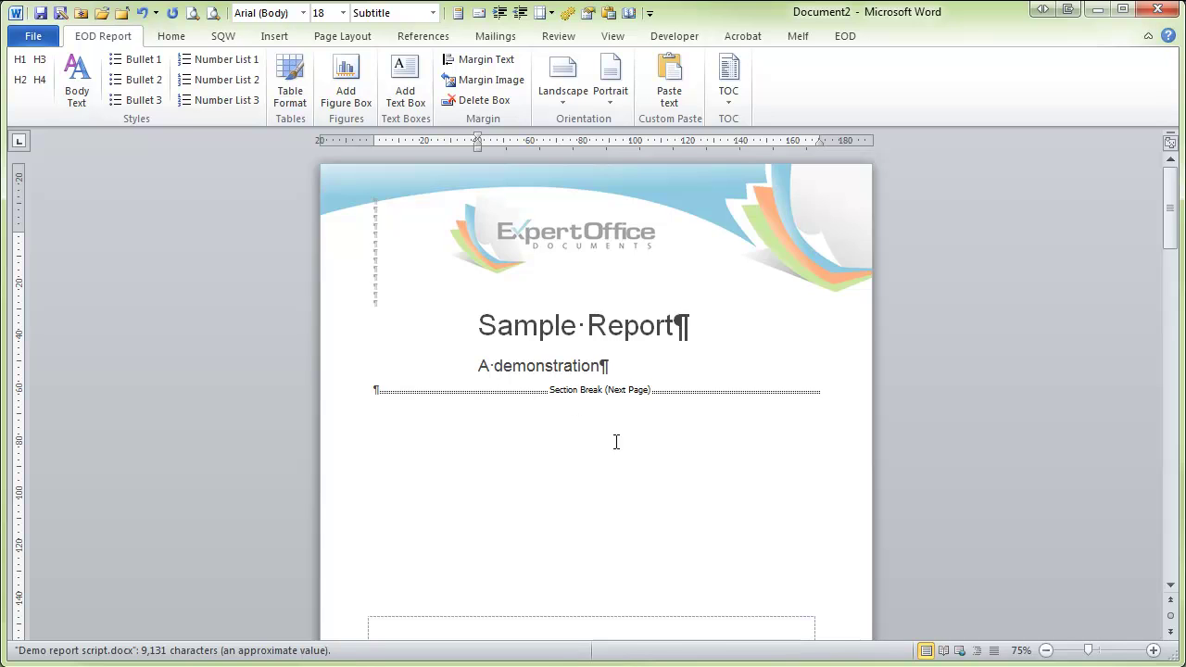
Step: Insert Penguins.jpg from the Sample Pictures folder into the picture placeholder on the cover page
left_click(1169, 560)
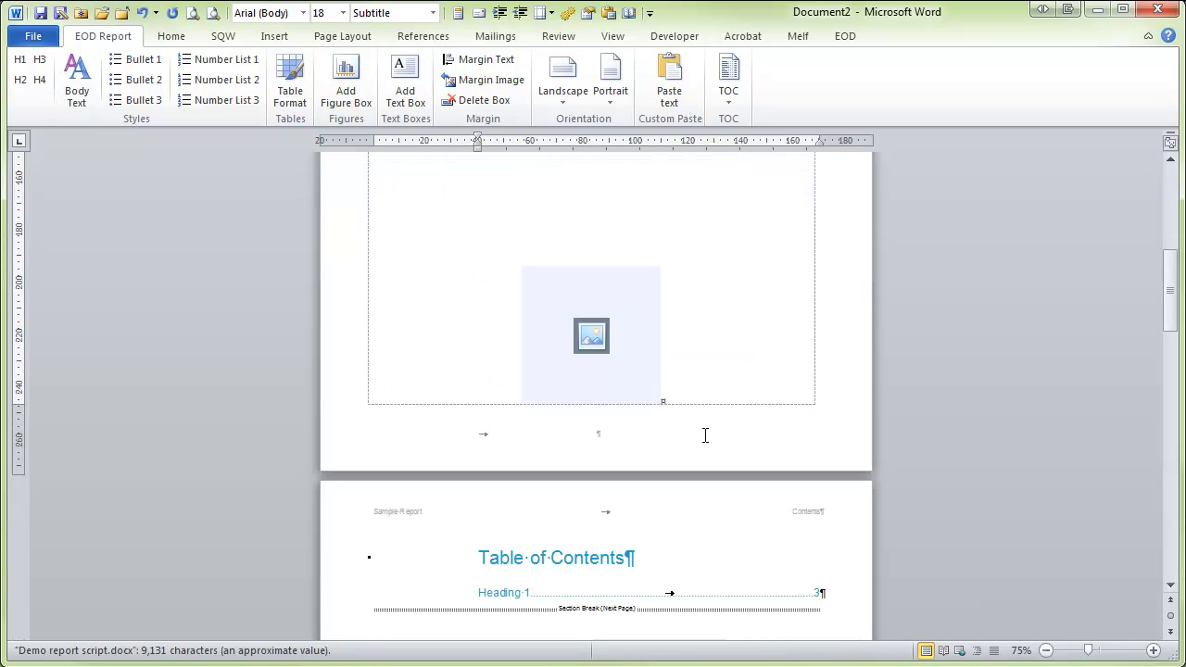
left_click(592, 337)
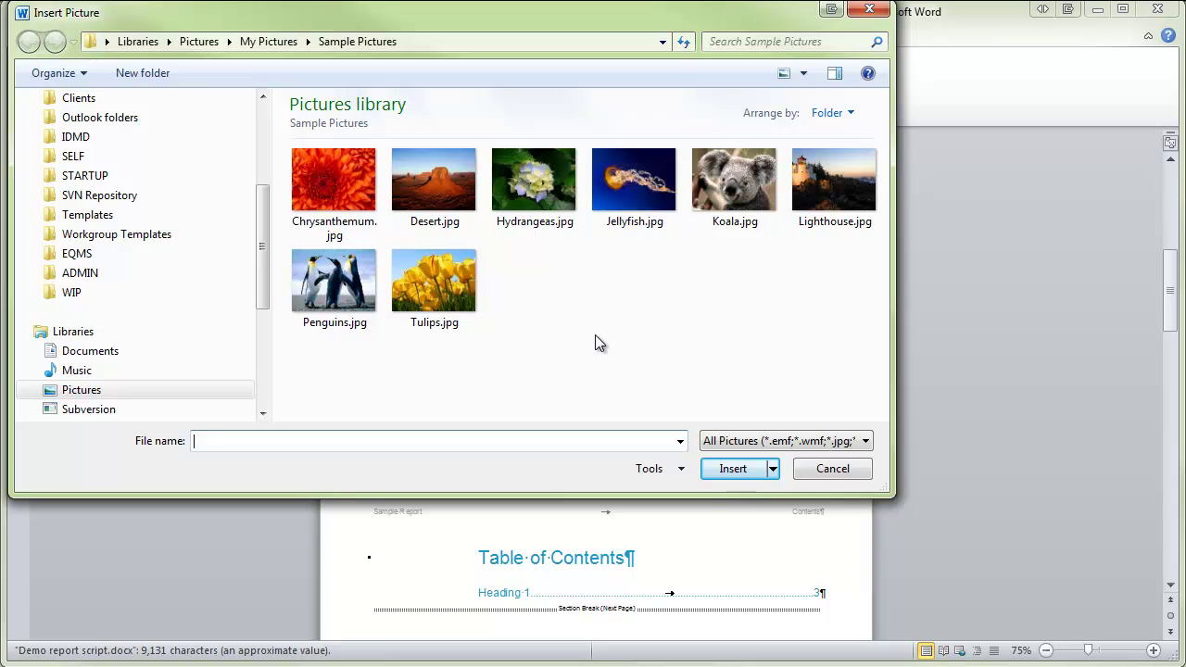
left_click(336, 288)
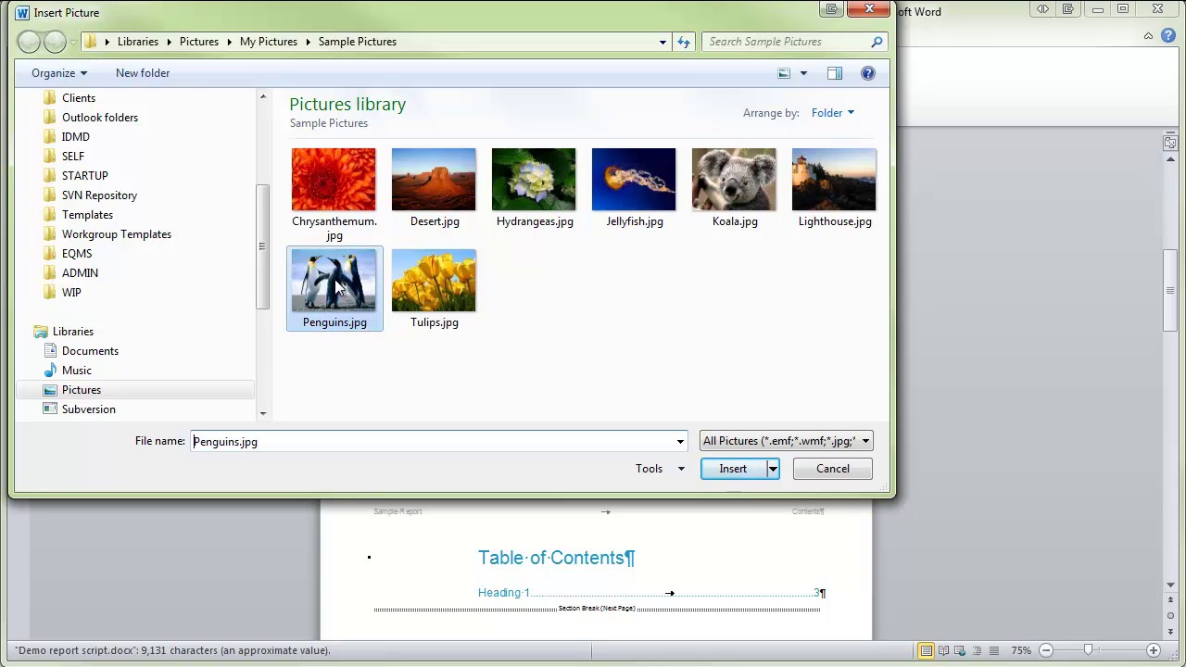
left_click(728, 470)
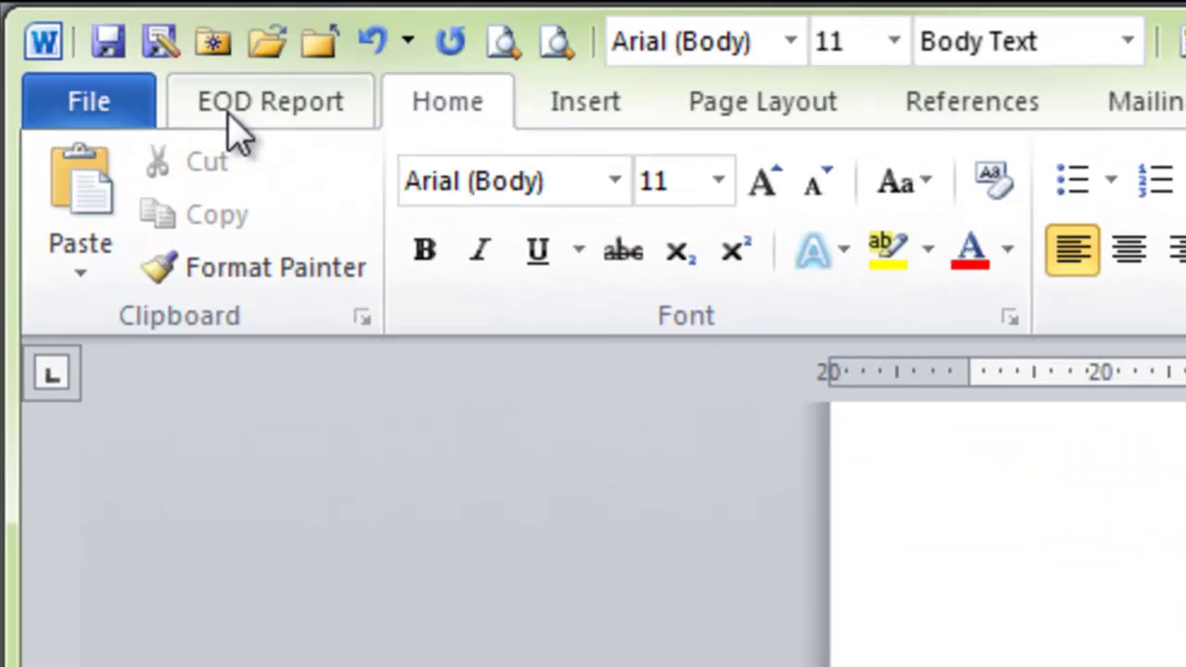
Step: Generate two successive batches of placeholder paragraphs below Heading 1 with the =rand() function
left_click(88, 43)
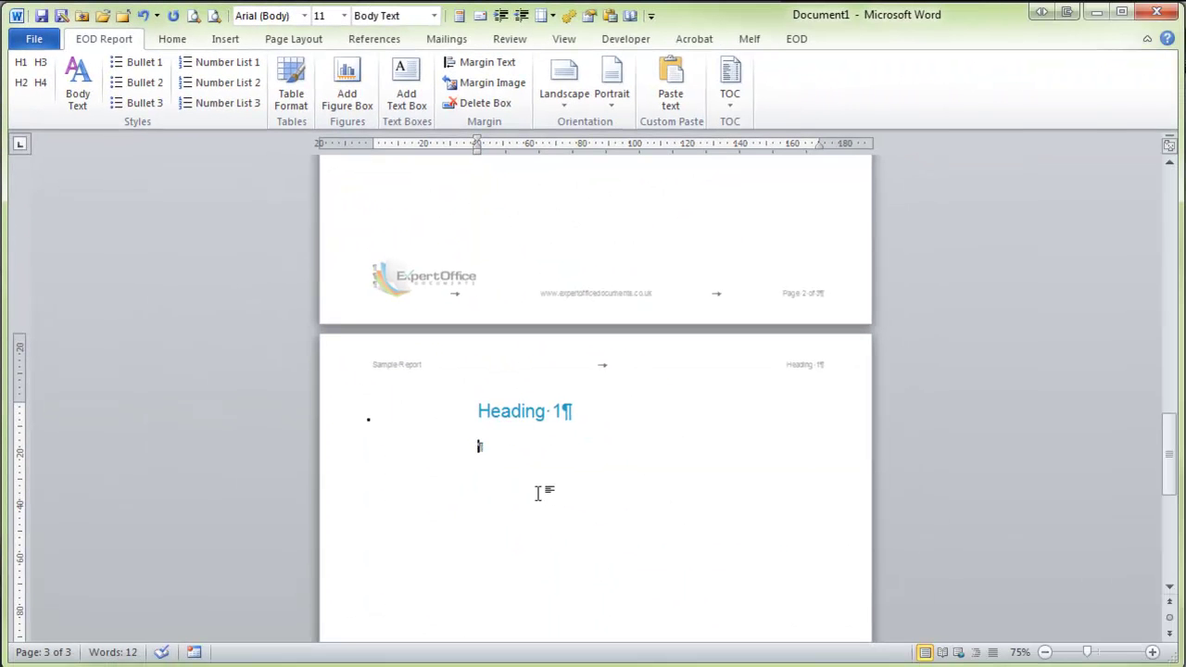
type("=rand()")
key("Return")
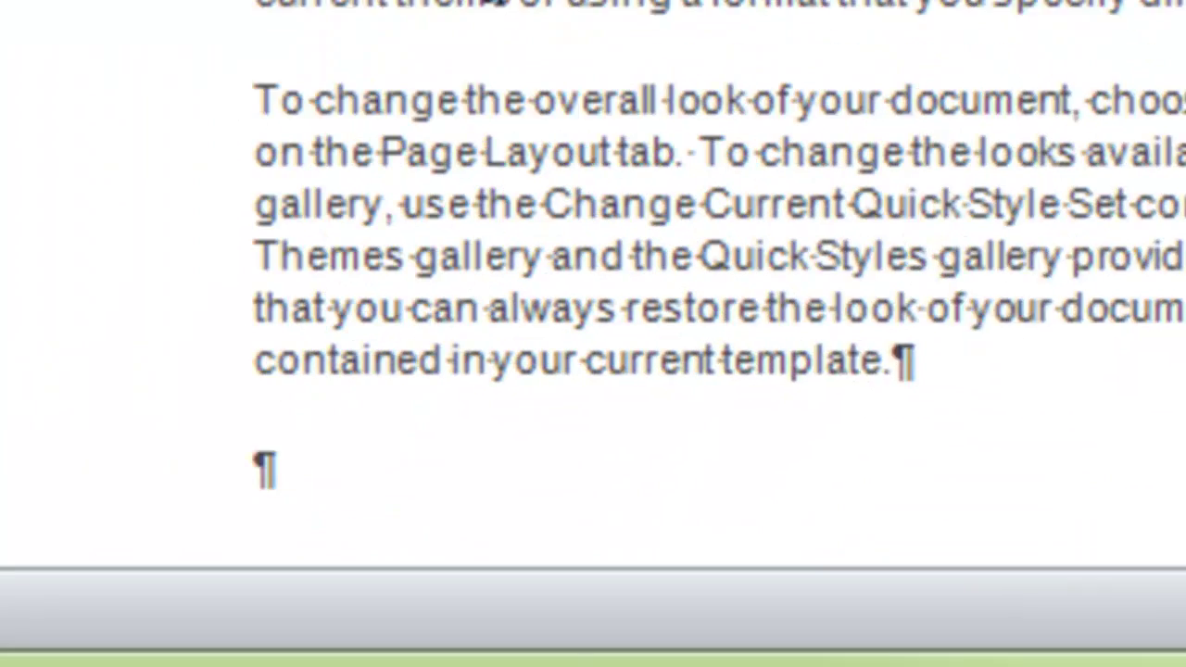
type("=r")
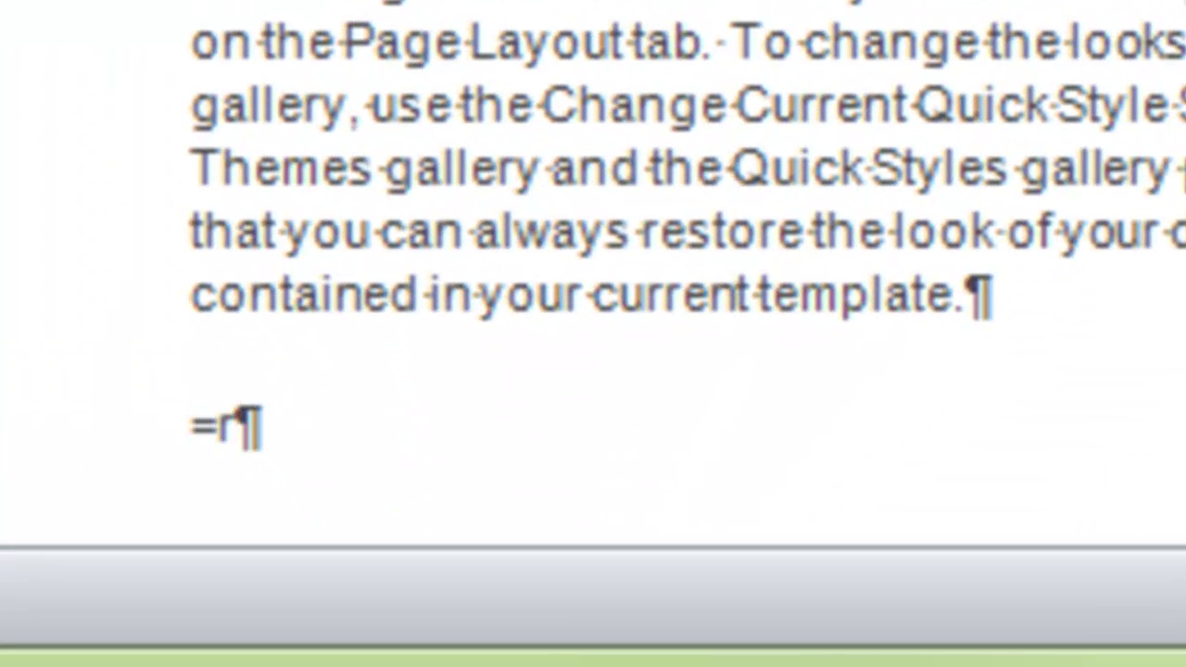
type("and(")
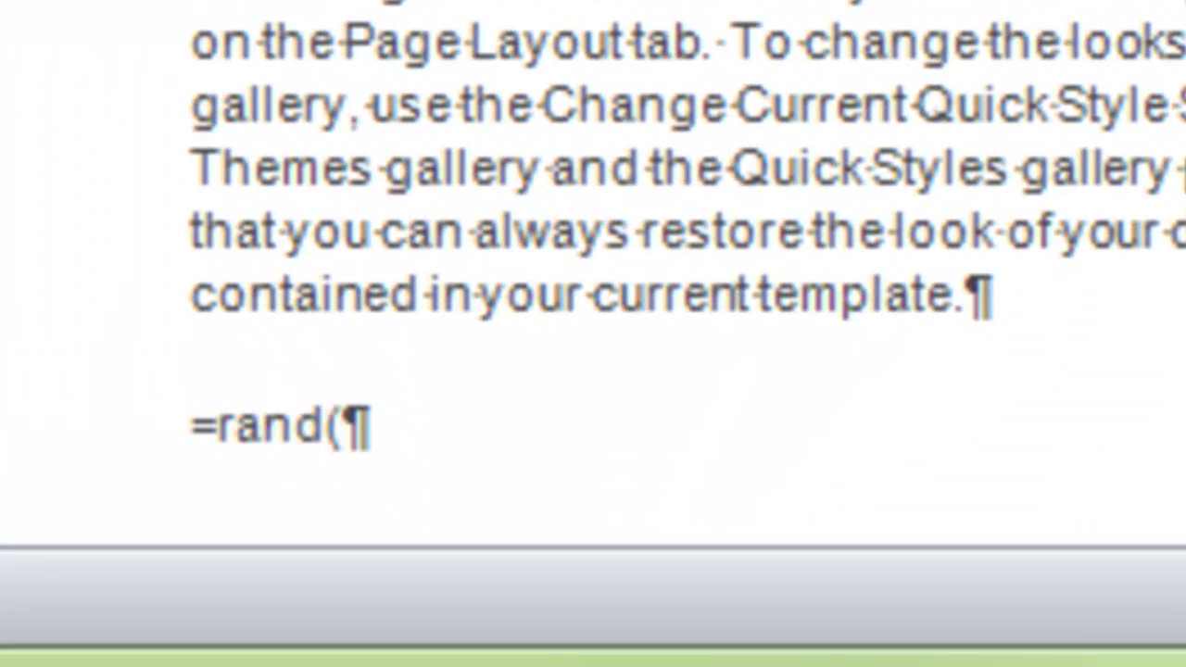
type(")")
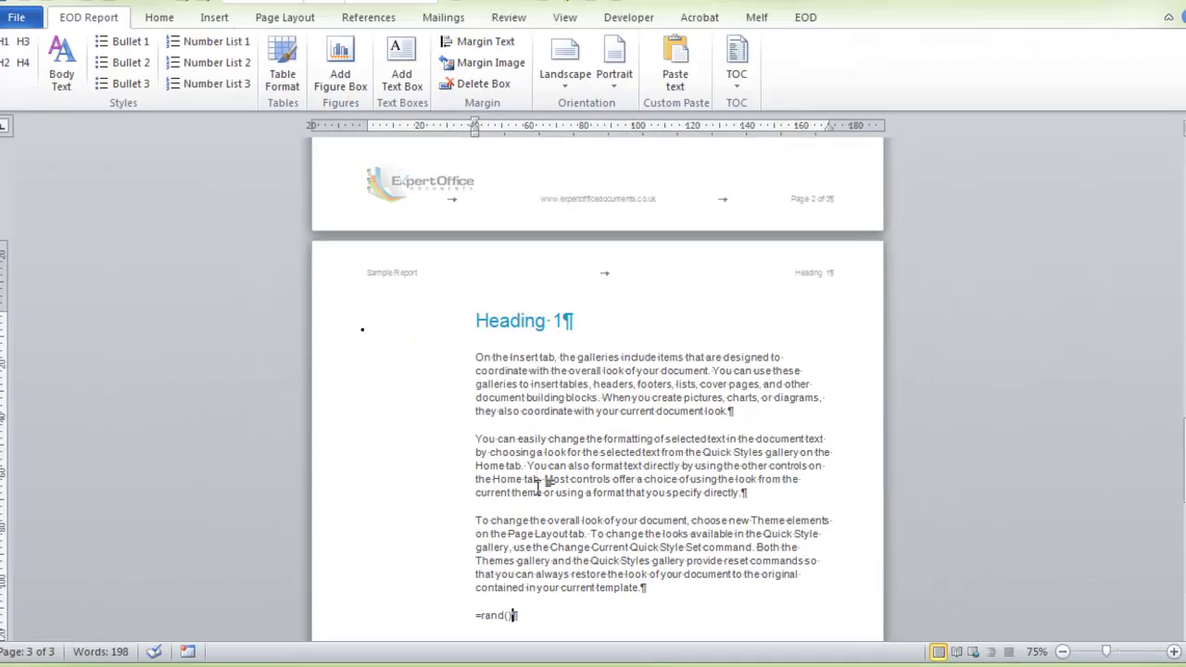
key("Return")
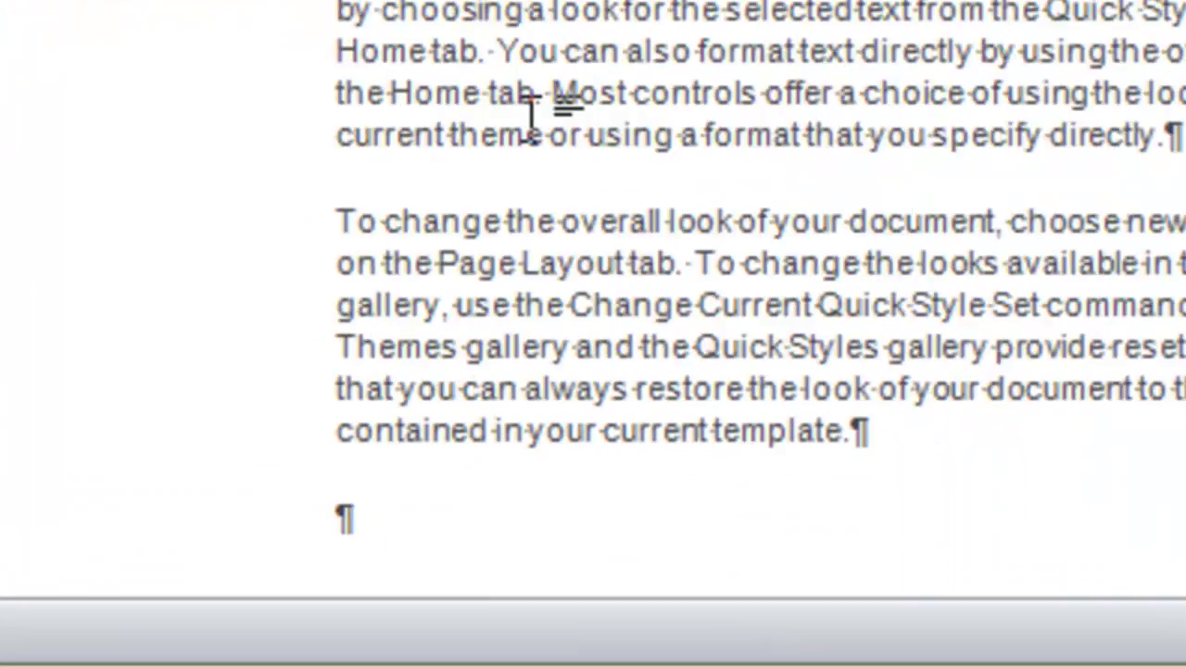
Step: Generate 20 more placeholder paragraphs of five sentences each at the end of the text with =rand(20,5)
type("=")
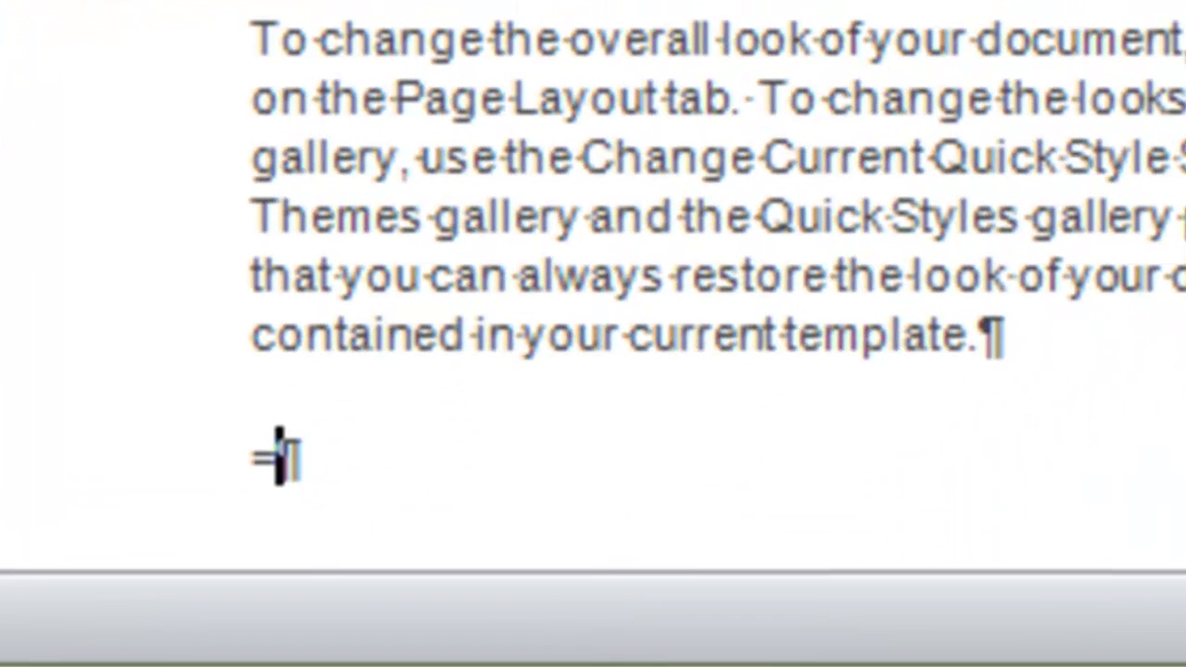
type("rand(")
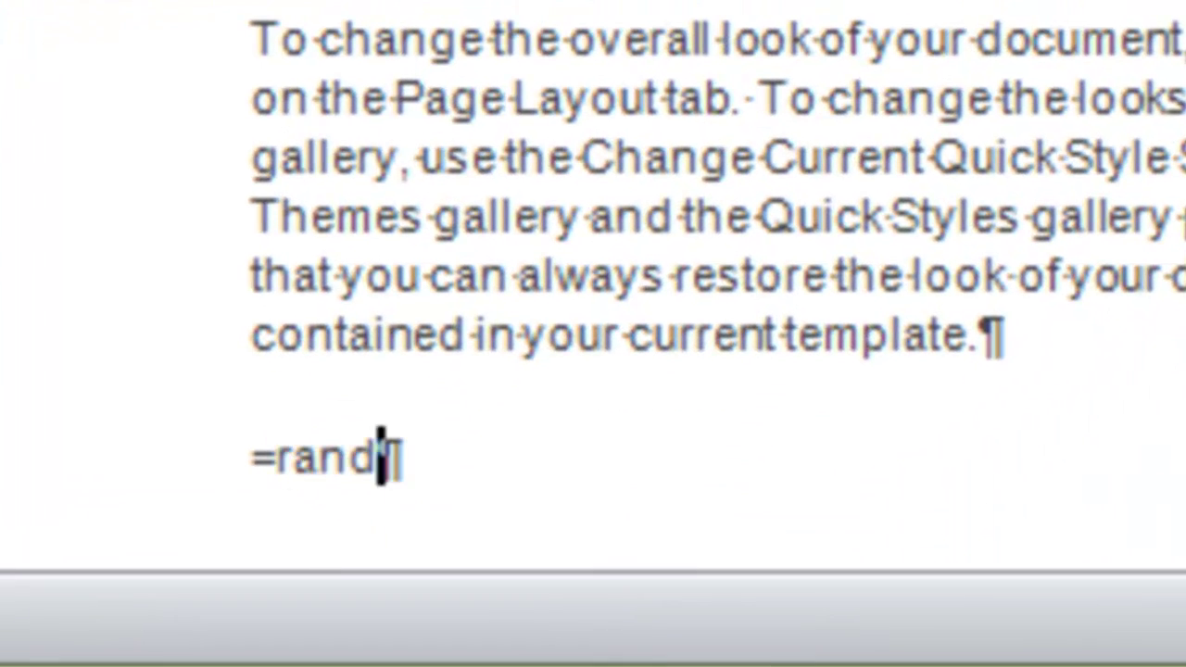
type("20,")
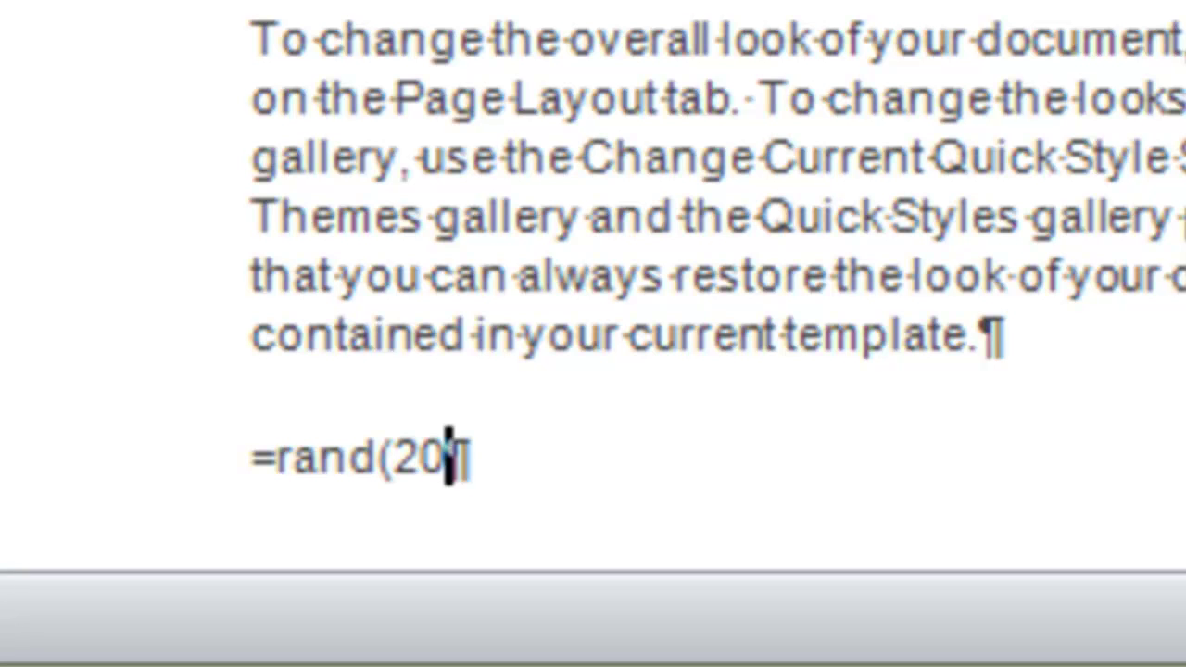
type("5")
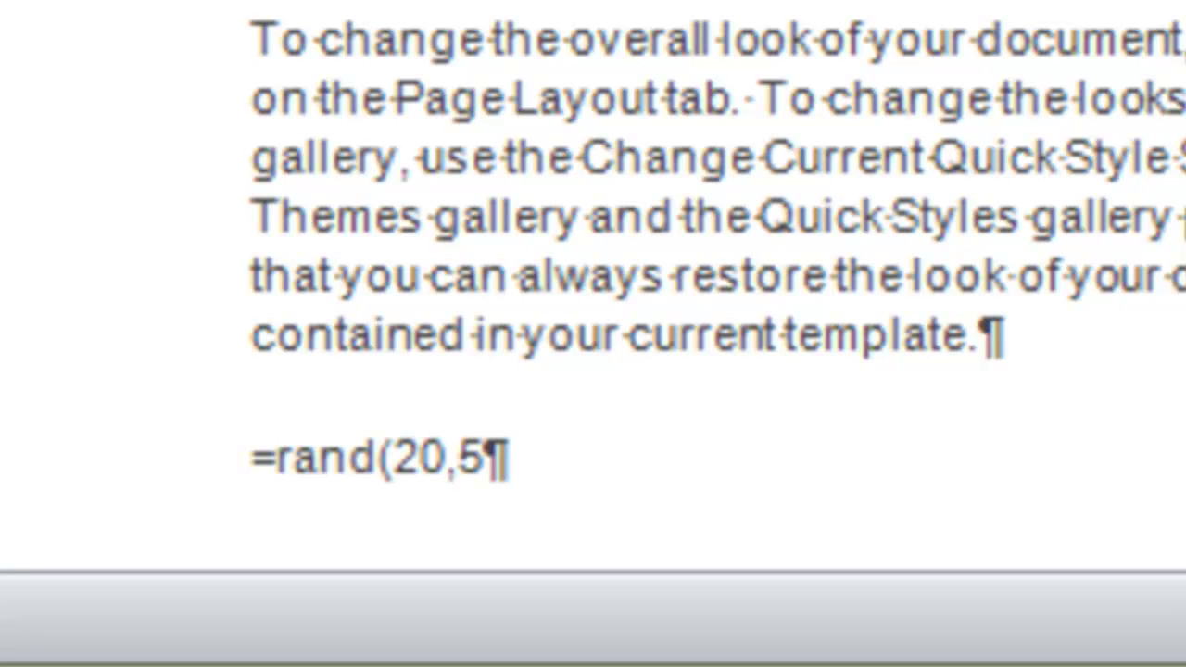
type(")")
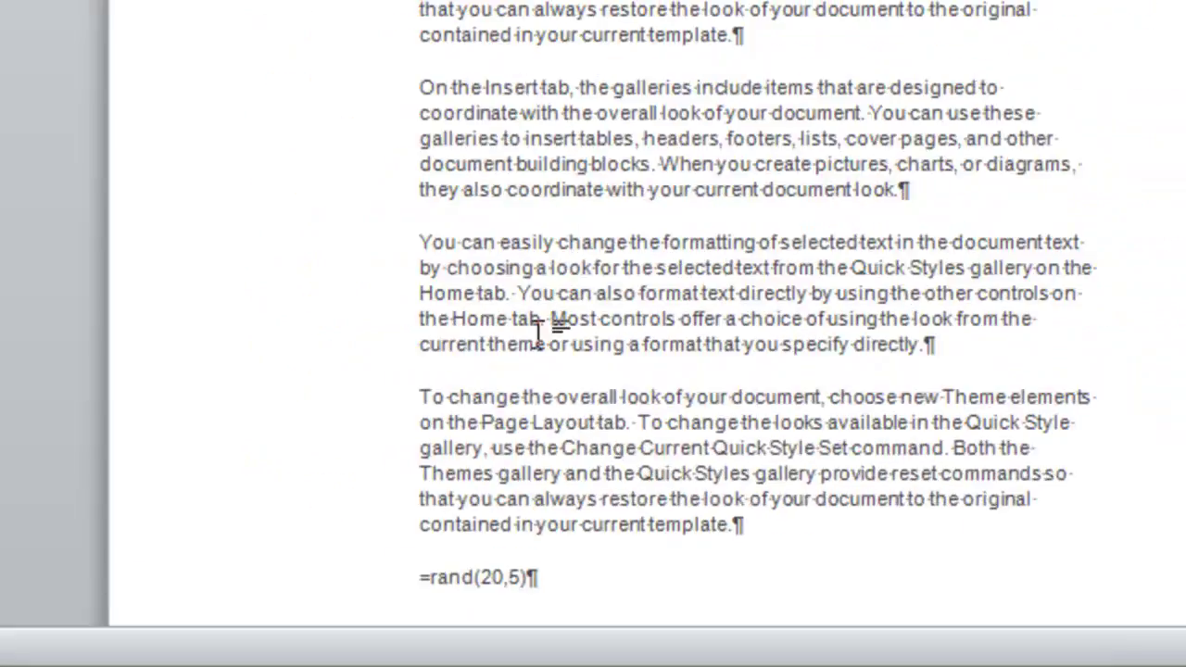
key("Return")
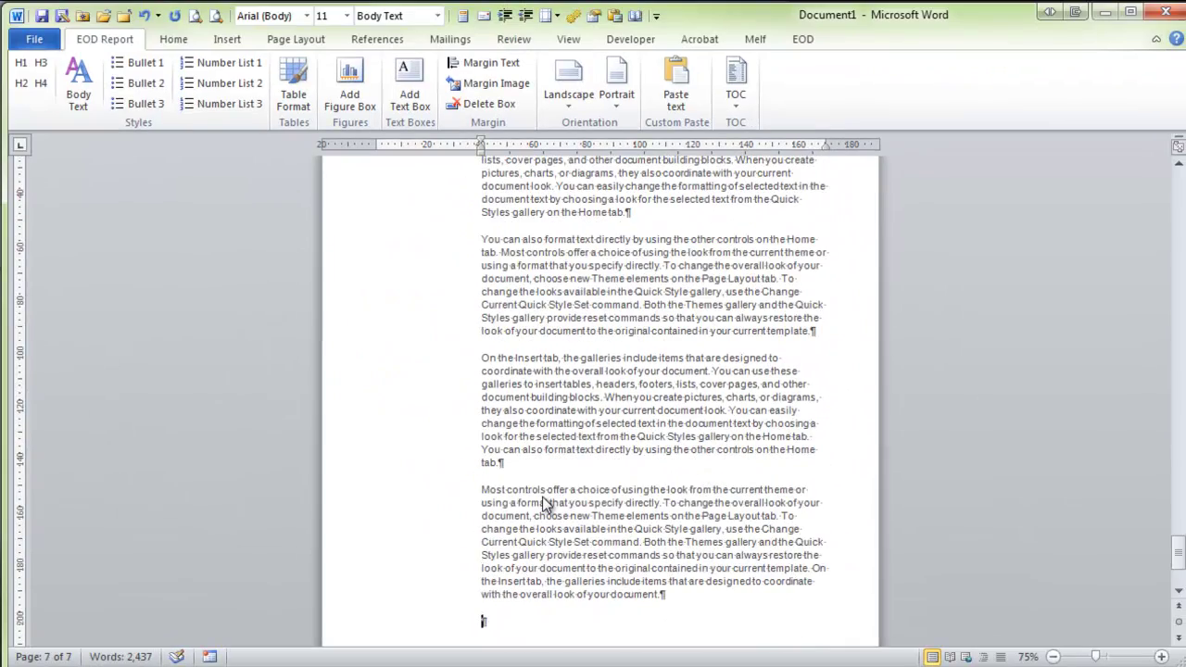
Step: Apply the Bullet 1, Bullet 2 and Bullet 3 styles in turn to three consecutive page 4 paragraphs, starting with "Most controls offer a choice"
scroll(538, 491, "up", 10)
scroll(538, 479, "up", 15)
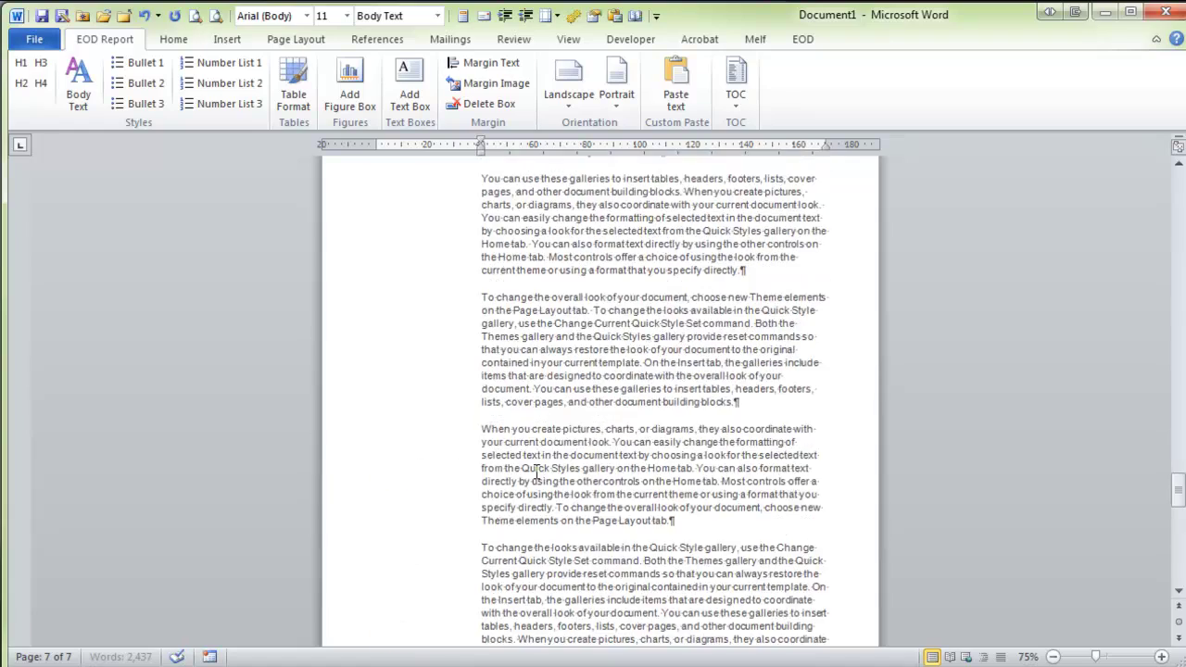
scroll(537, 479, "up", 15)
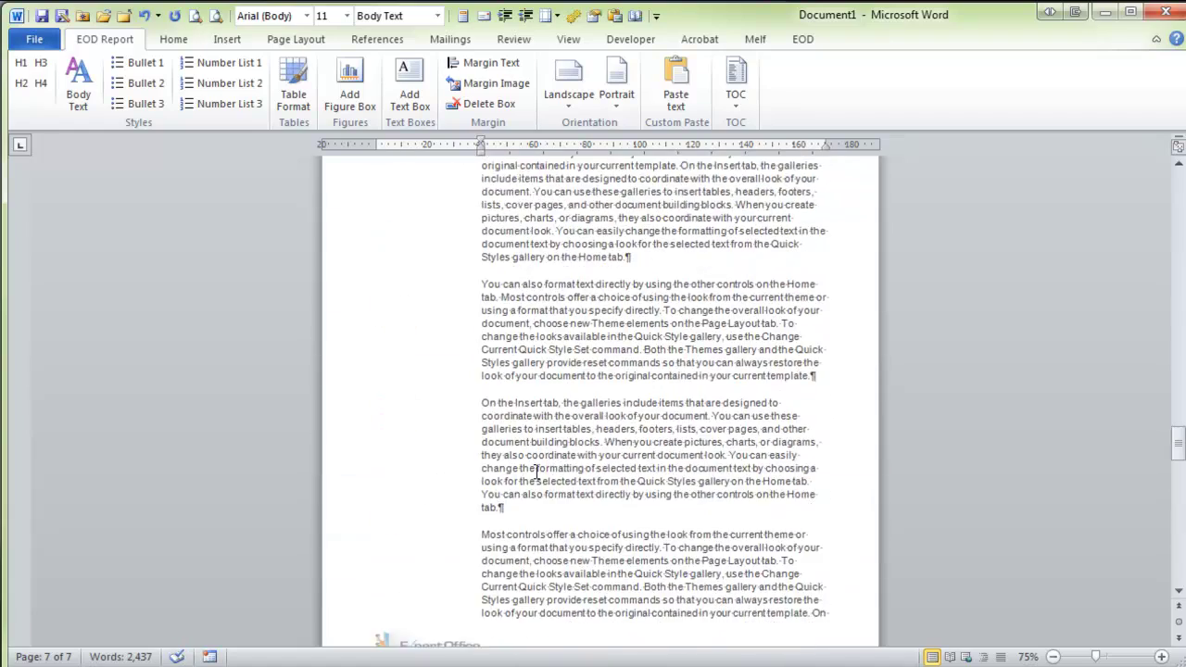
scroll(535, 479, "up", 8)
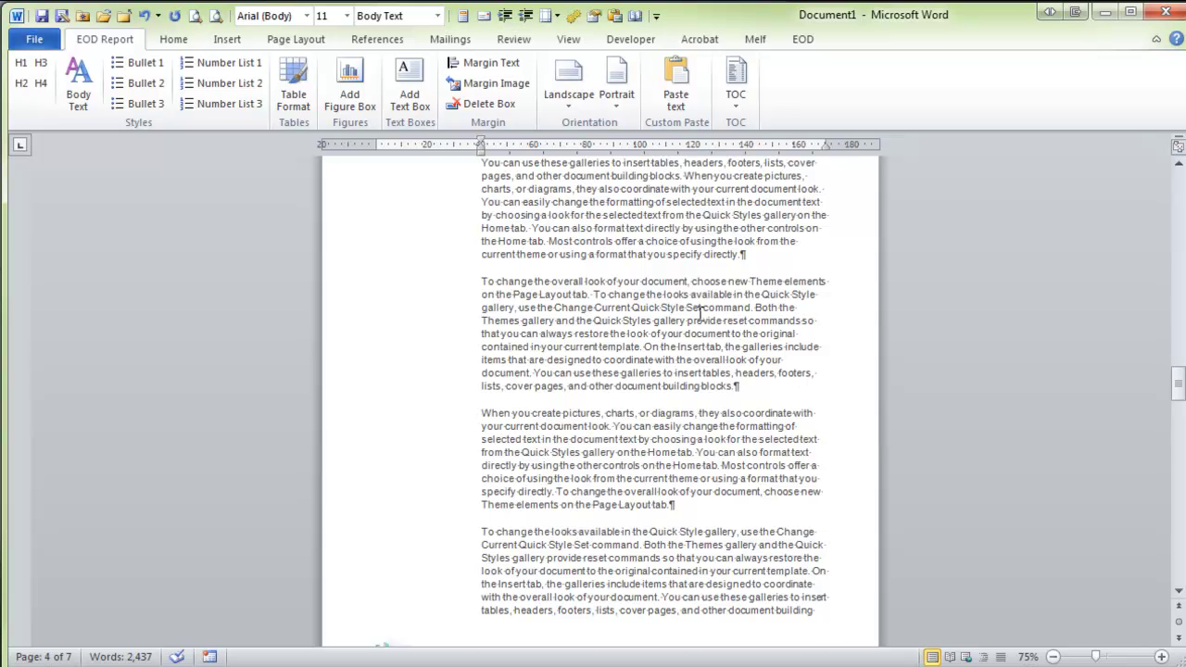
scroll(701, 315, "up", 6)
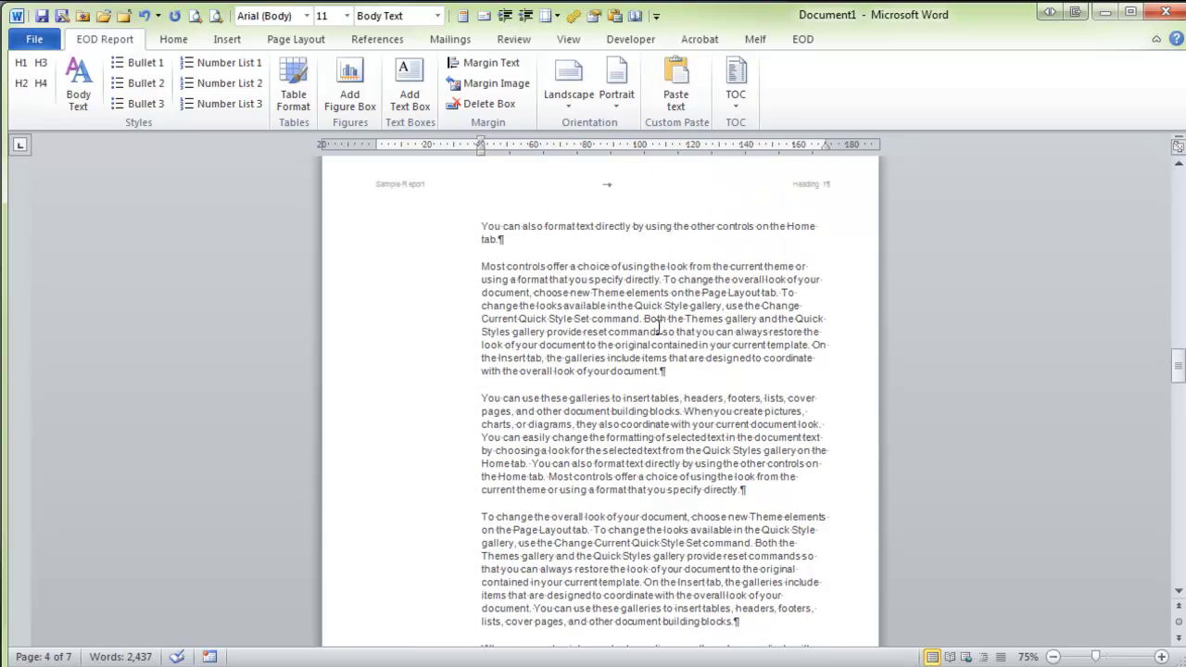
left_click(547, 305)
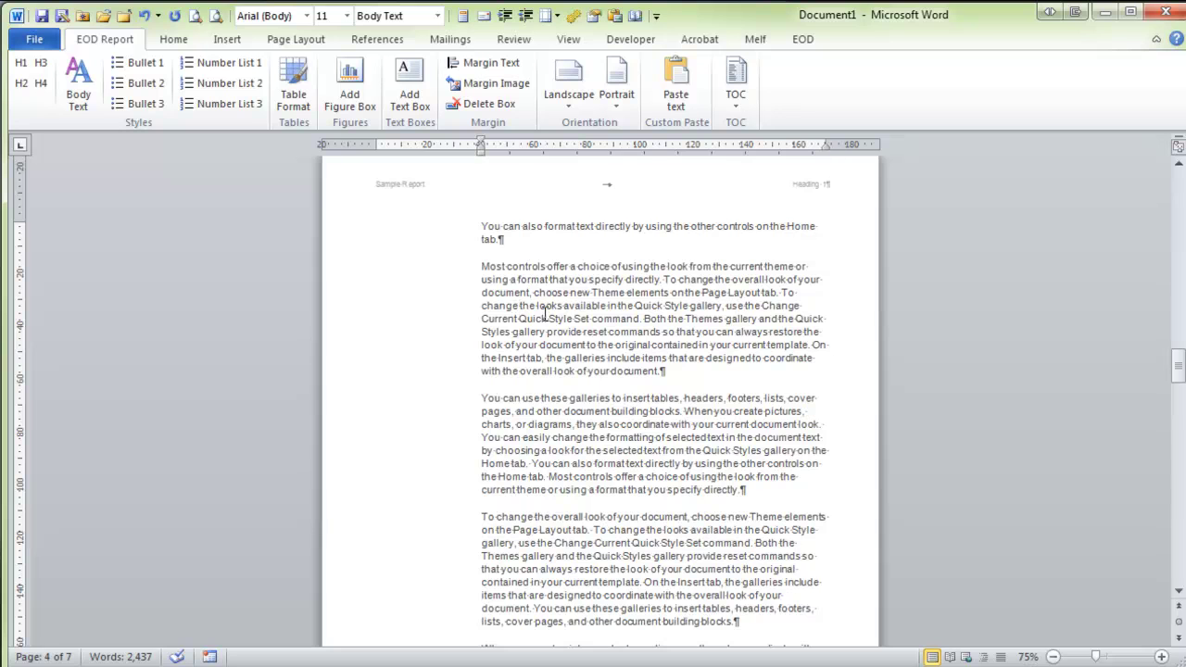
left_click(143, 63)
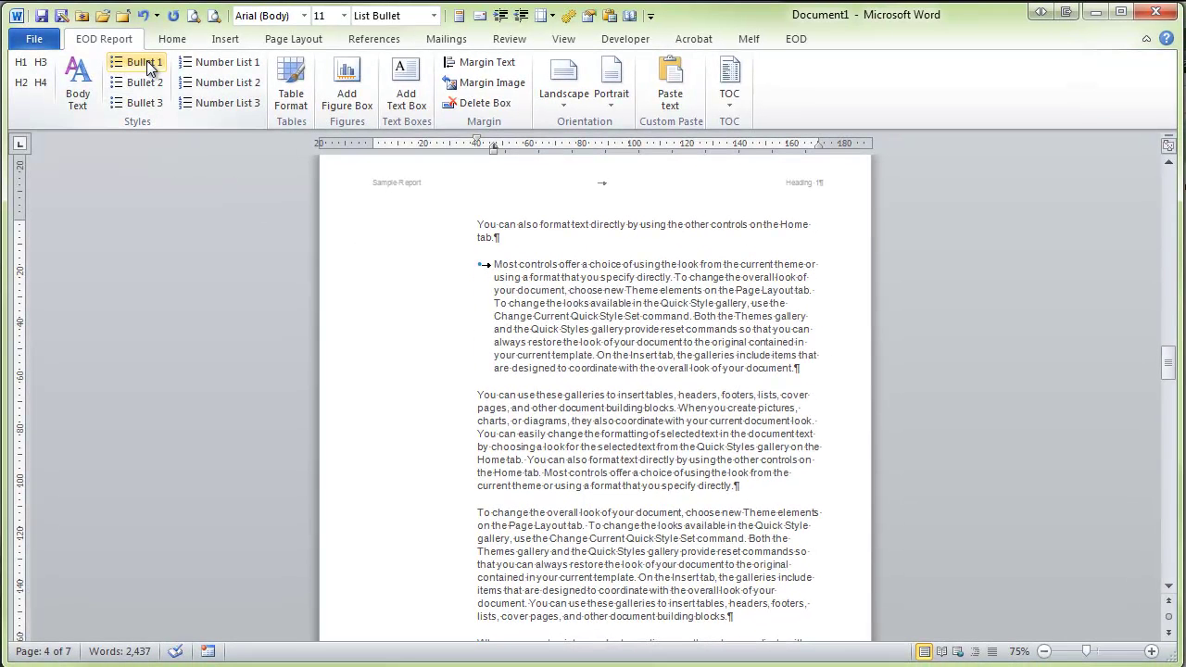
left_click(572, 400)
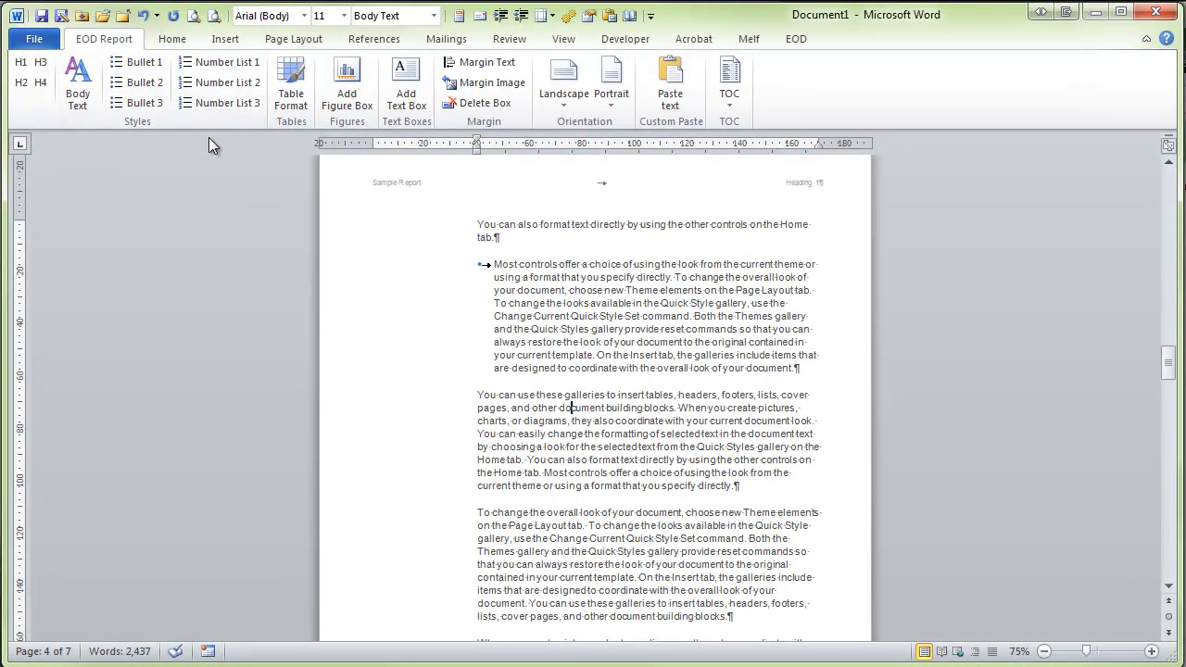
left_click(144, 83)
left_click(525, 538)
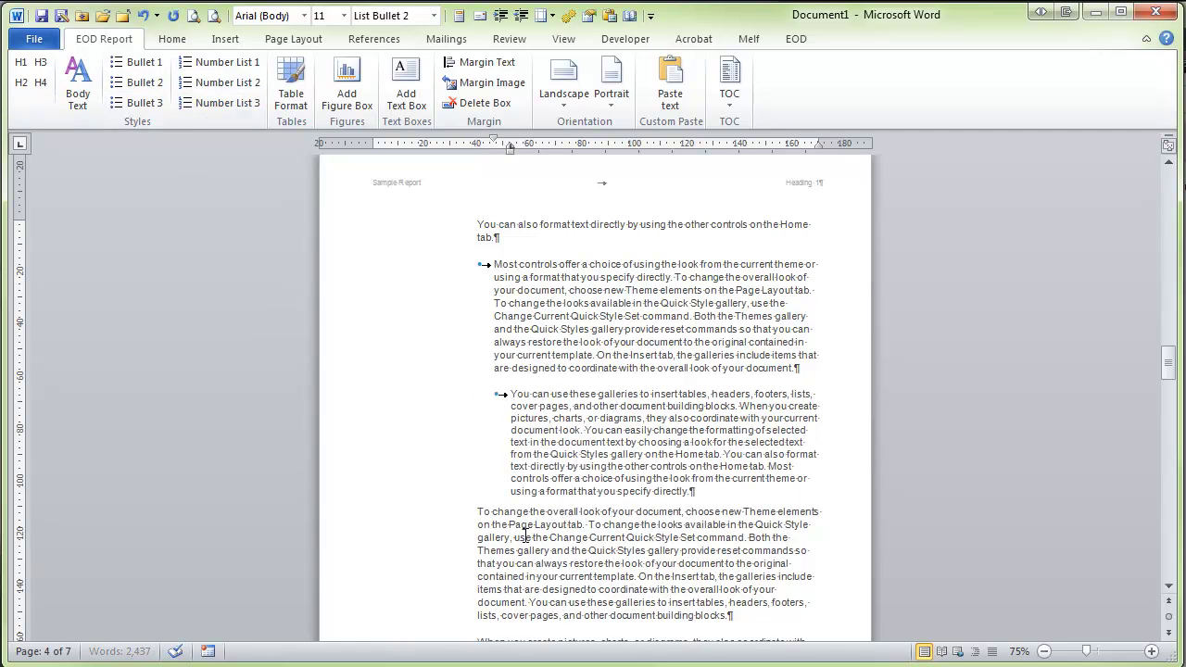
left_click(144, 103)
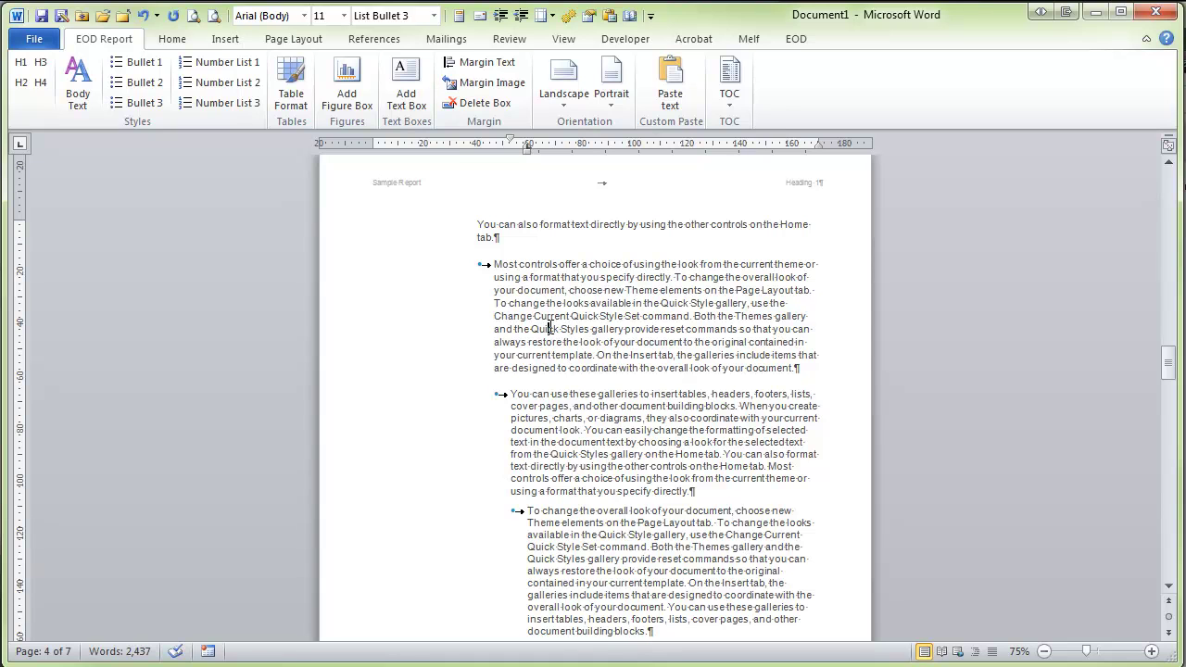
Step: Apply Number List 1 to the "Most controls" and "You can use these galleries" paragraphs on page 4, and Number List 2 to the paragraph after them
left_click_drag(550, 328, 569, 406)
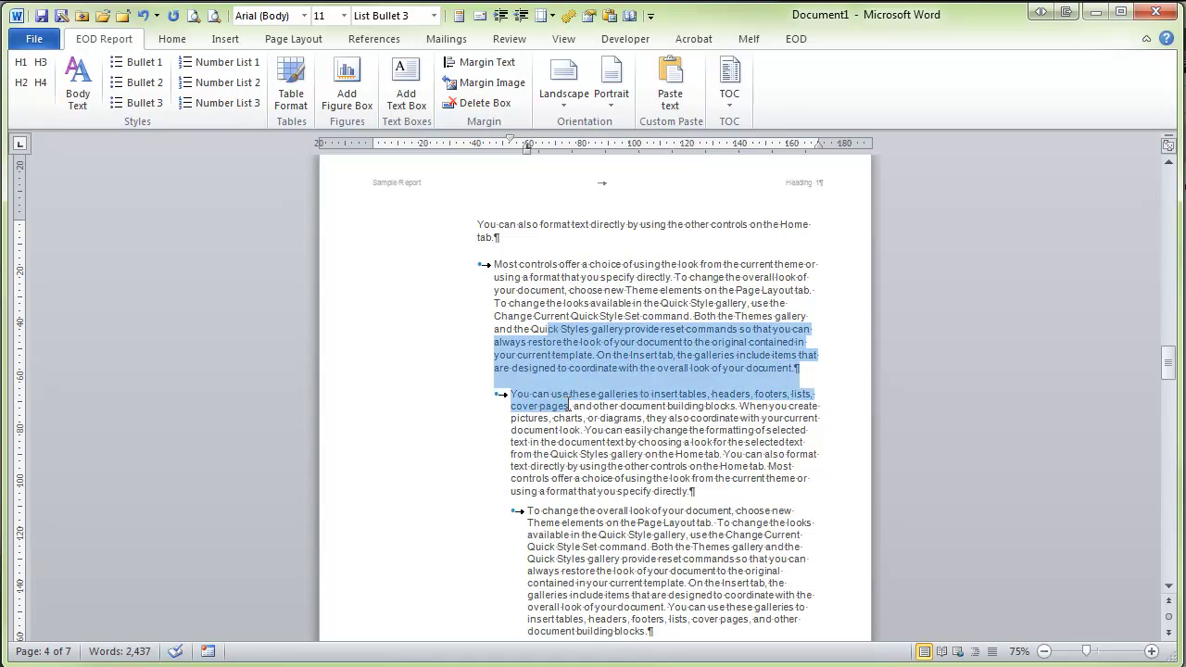
left_click(209, 61)
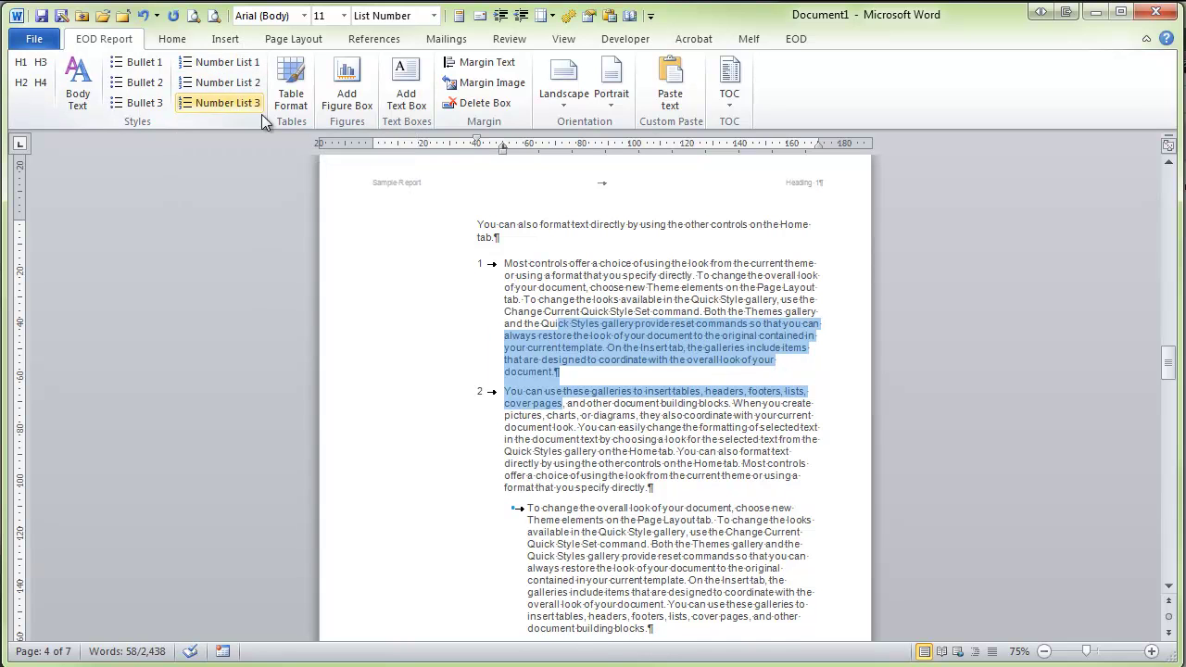
left_click(678, 543)
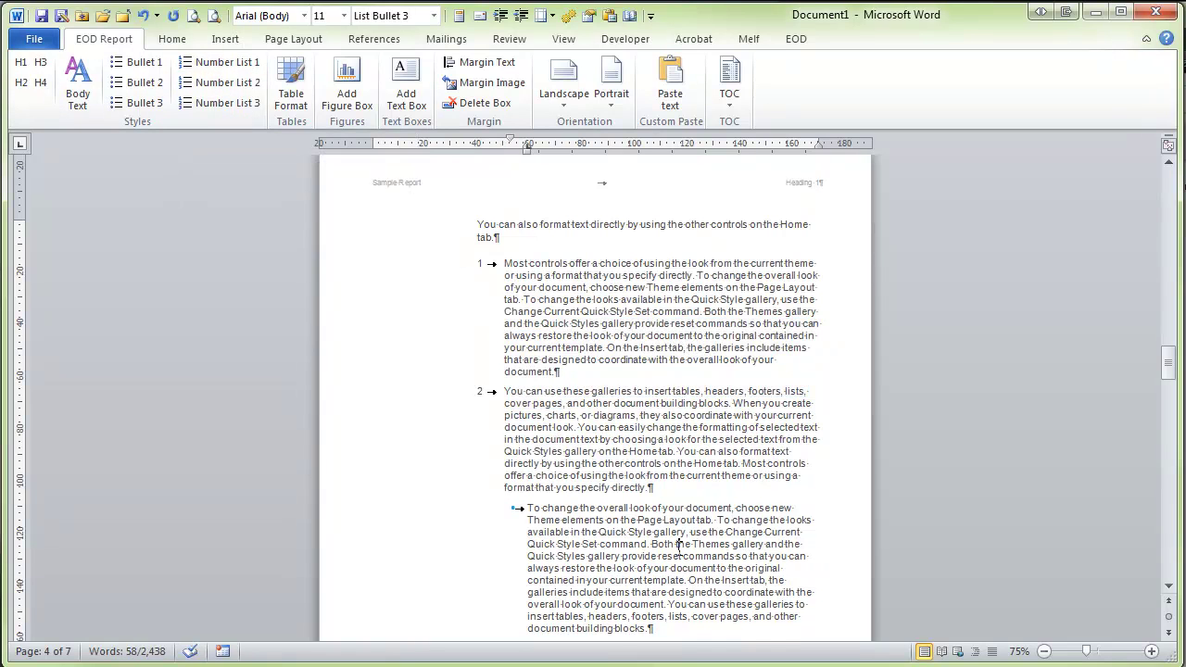
left_click(227, 84)
Step: Apply the Number List 3 style to the paragraph beginning "When you create pictures", directly below item 2.1
scroll(530, 406, "down", 3)
left_click(562, 496)
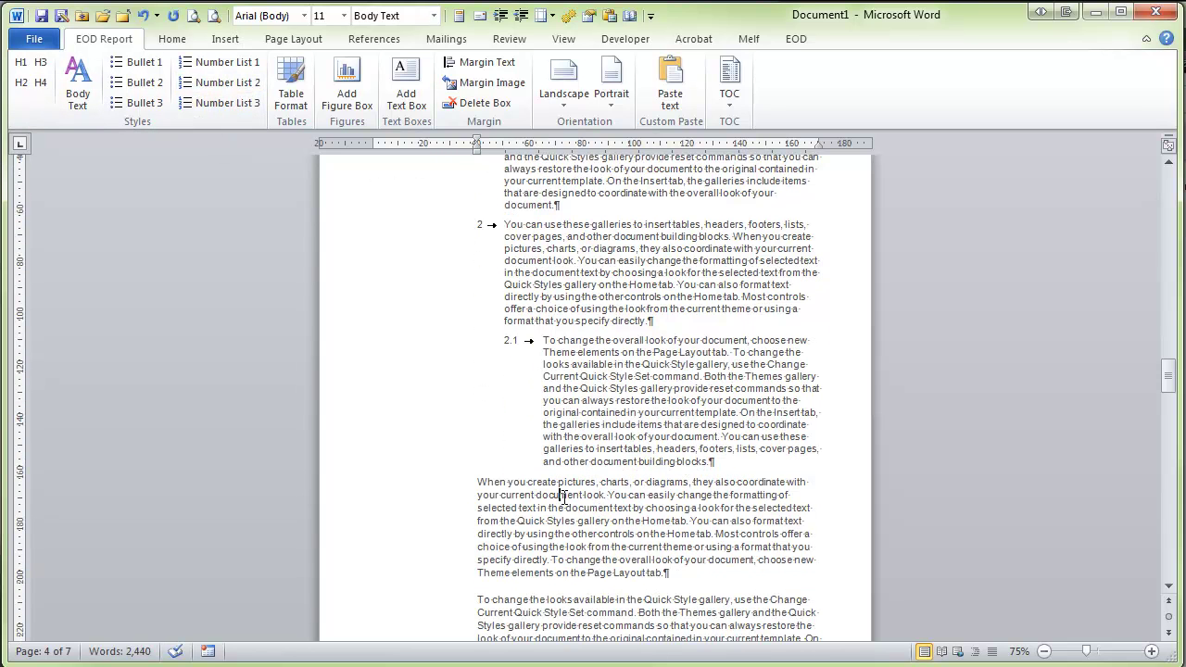
left_click(227, 103)
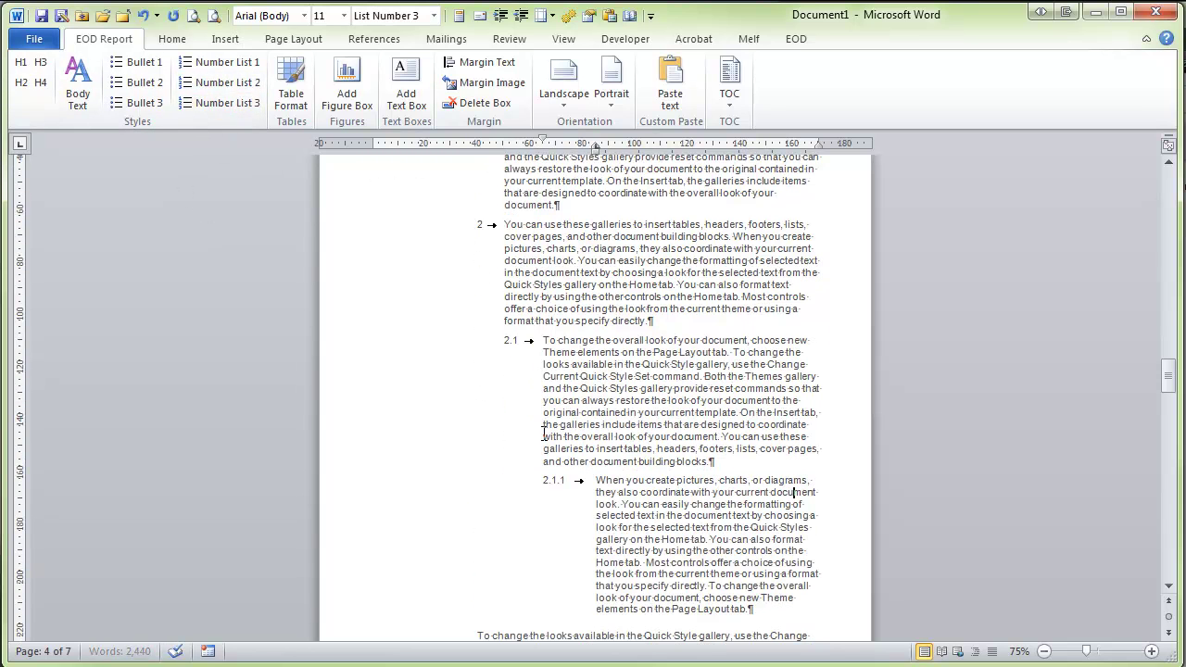
scroll(577, 433, "up", 2)
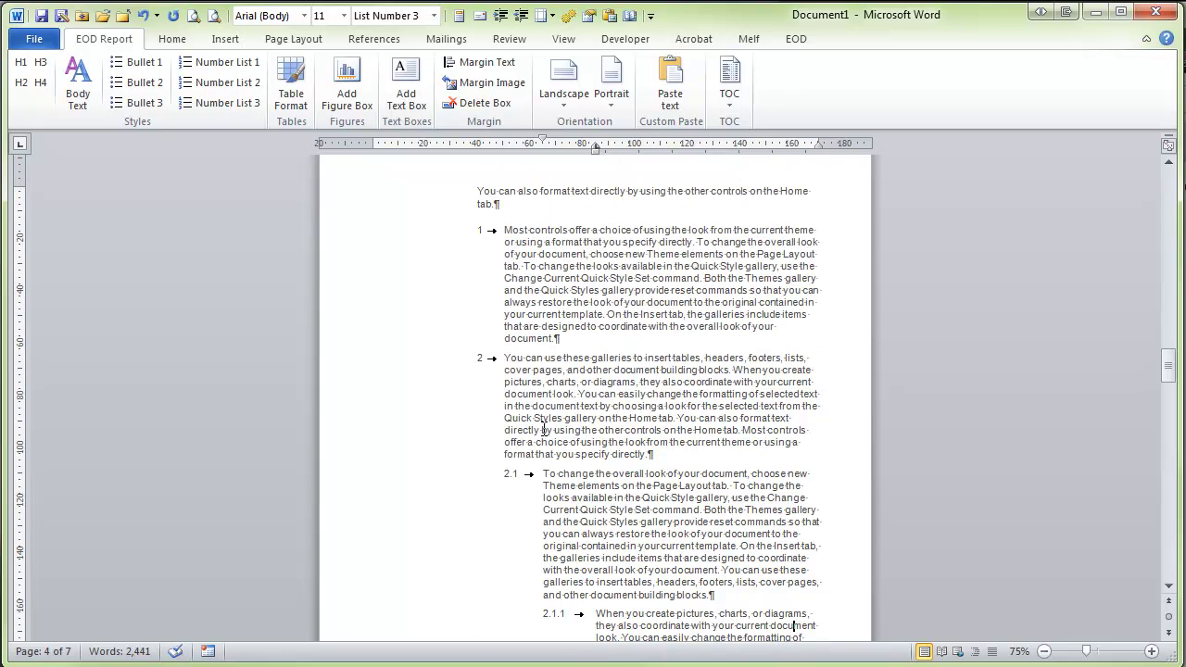
Step: Apply the Number List 2 style to the numbered paragraph beginning "You can use these galleries" on page 4
left_click(547, 406)
left_click(213, 82)
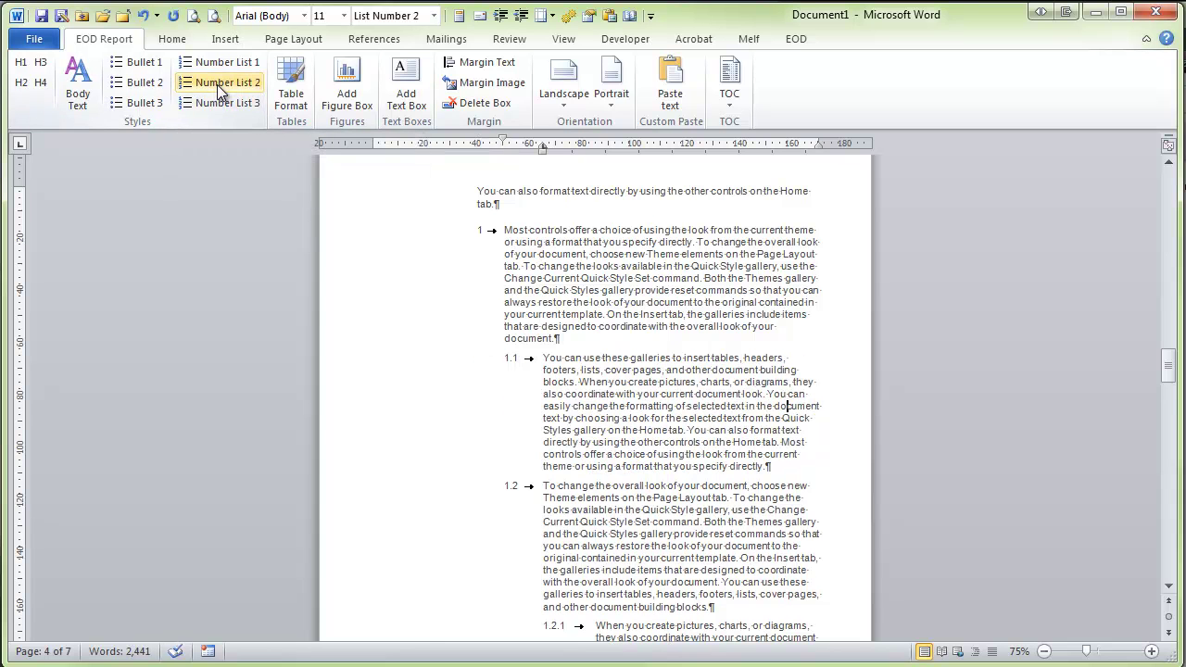
scroll(689, 479, "down", 3)
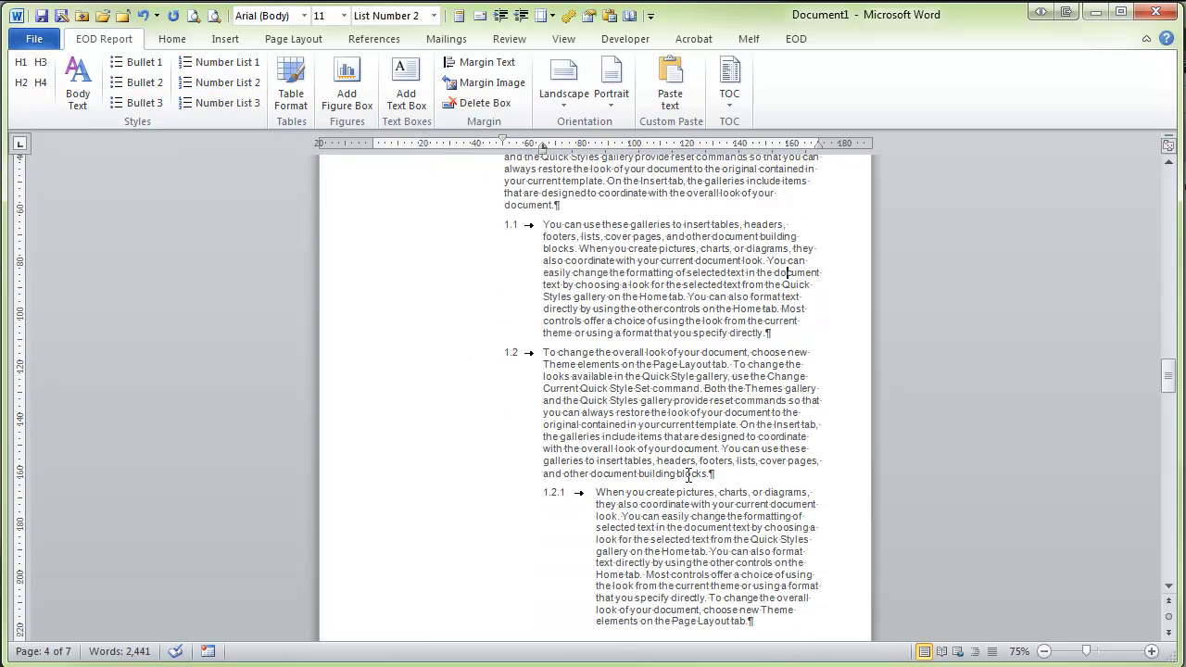
scroll(687, 474, "up", 4)
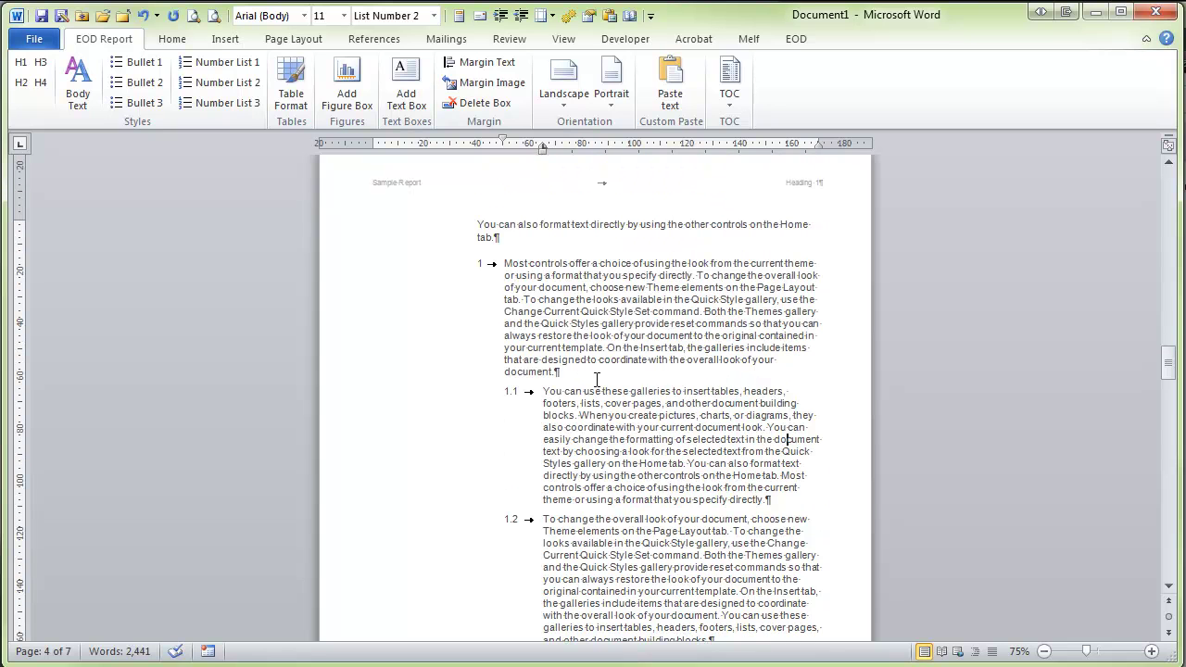
Step: Reset all the numbered list paragraphs on page 4, from "Most controls" to "When you create pictures", to the Body Text style
left_click_drag(585, 311, 613, 547)
scroll(614, 546, "down", 6)
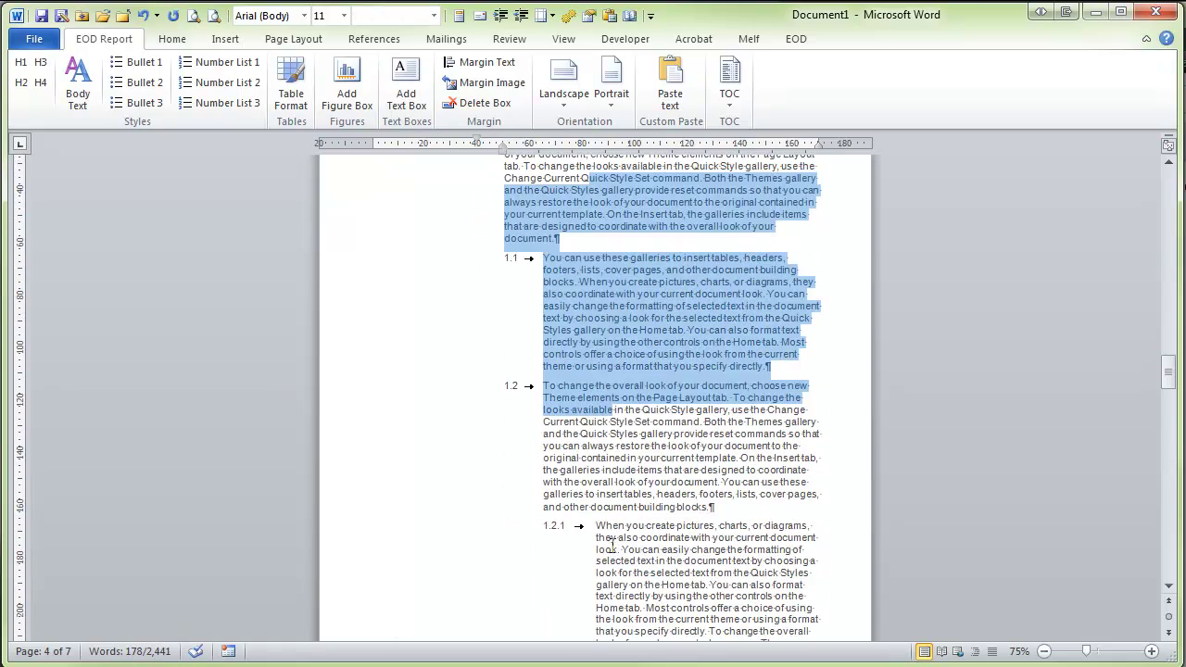
left_click(641, 474, "shift")
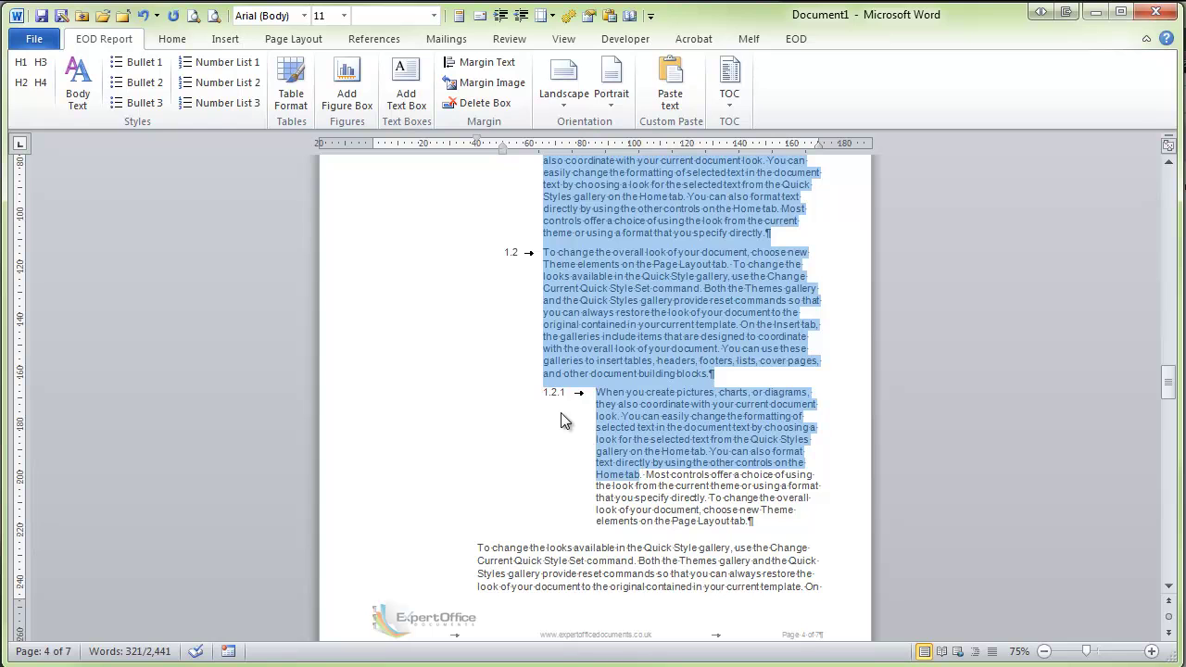
left_click(78, 90)
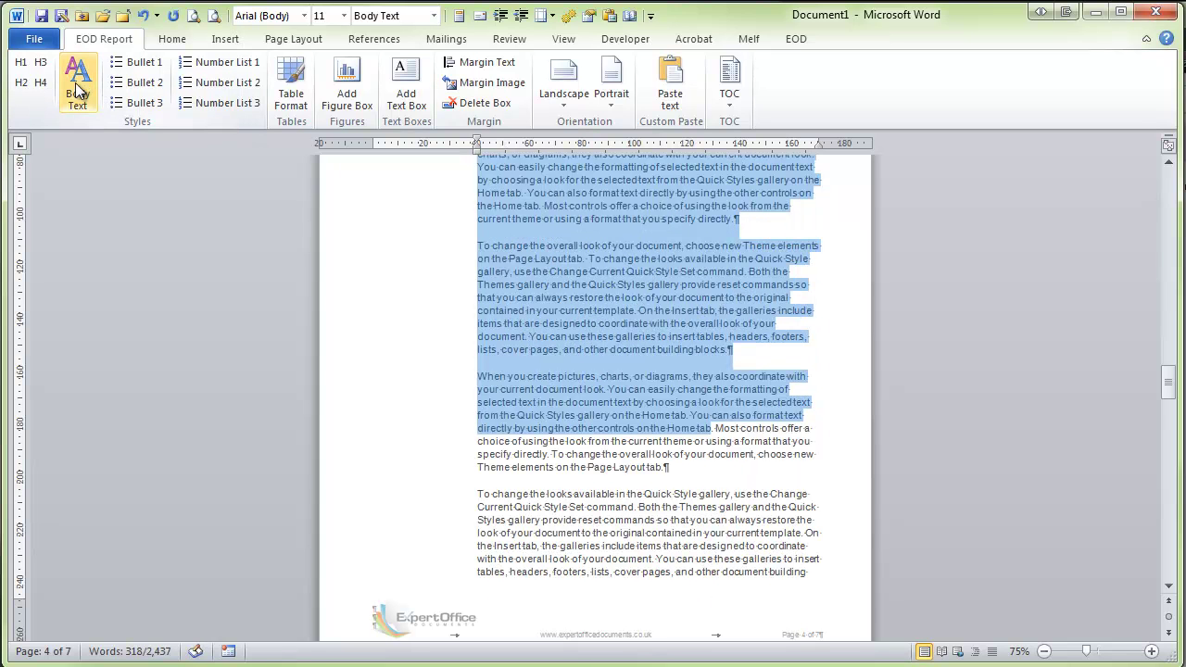
left_click(615, 287)
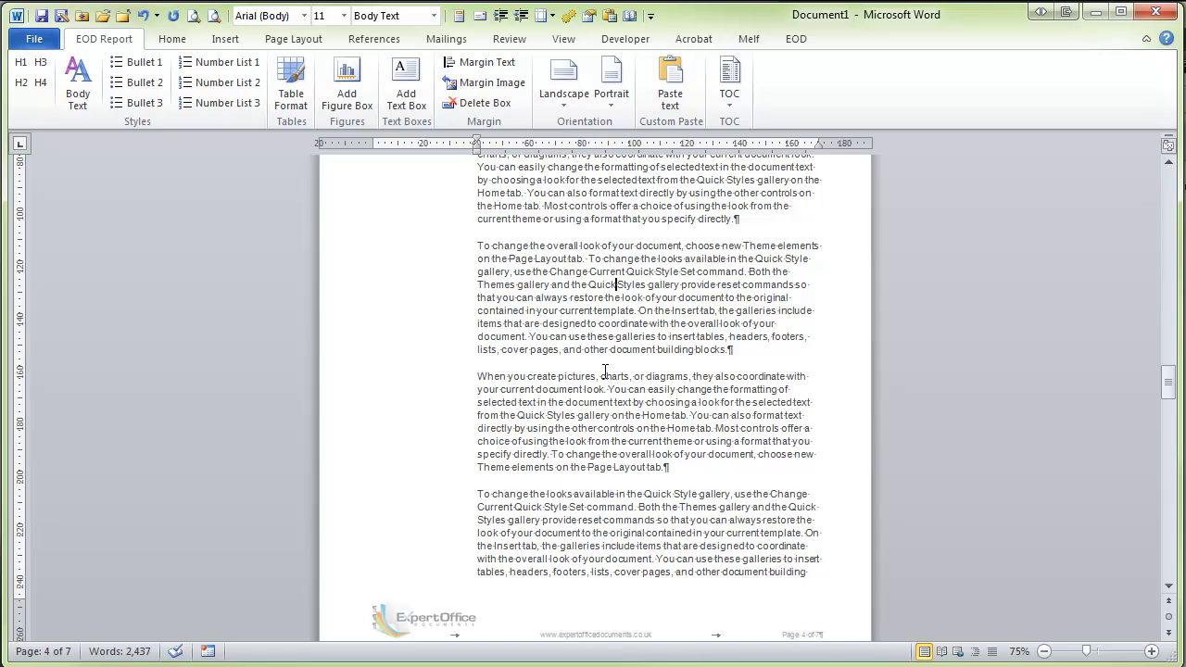
Step: Insert the line "This is a second heading" above the "Most controls" paragraph on page 4 and style it as Heading 1
scroll(602, 371, "up", 6)
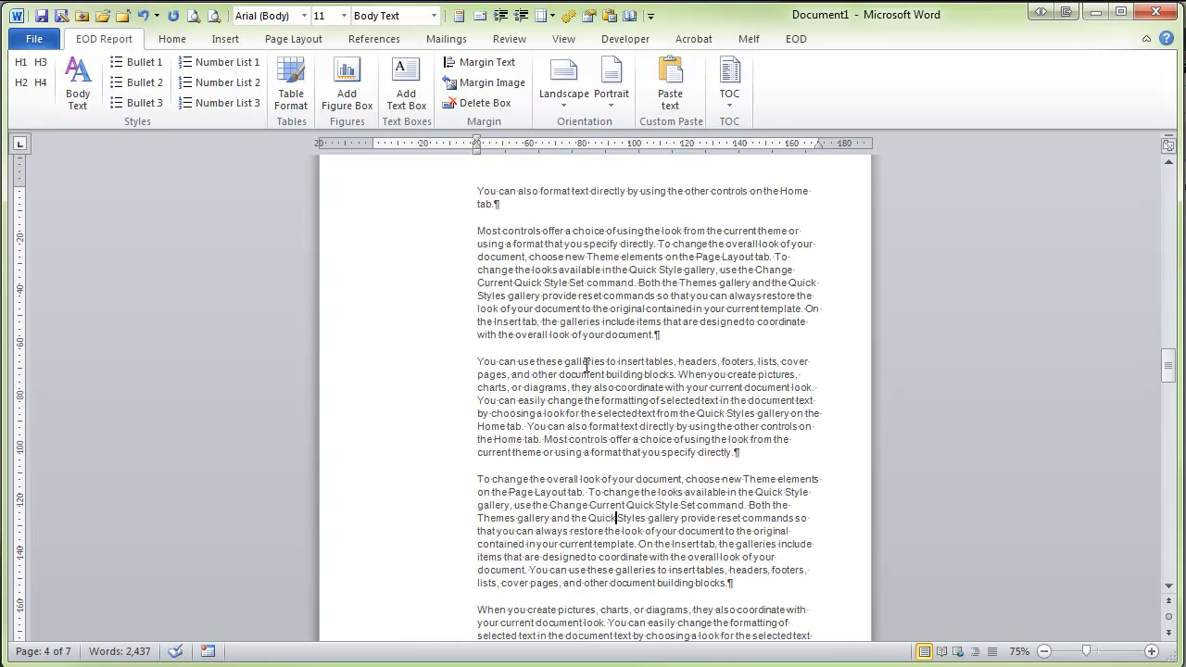
left_click(477, 231)
key("Return")
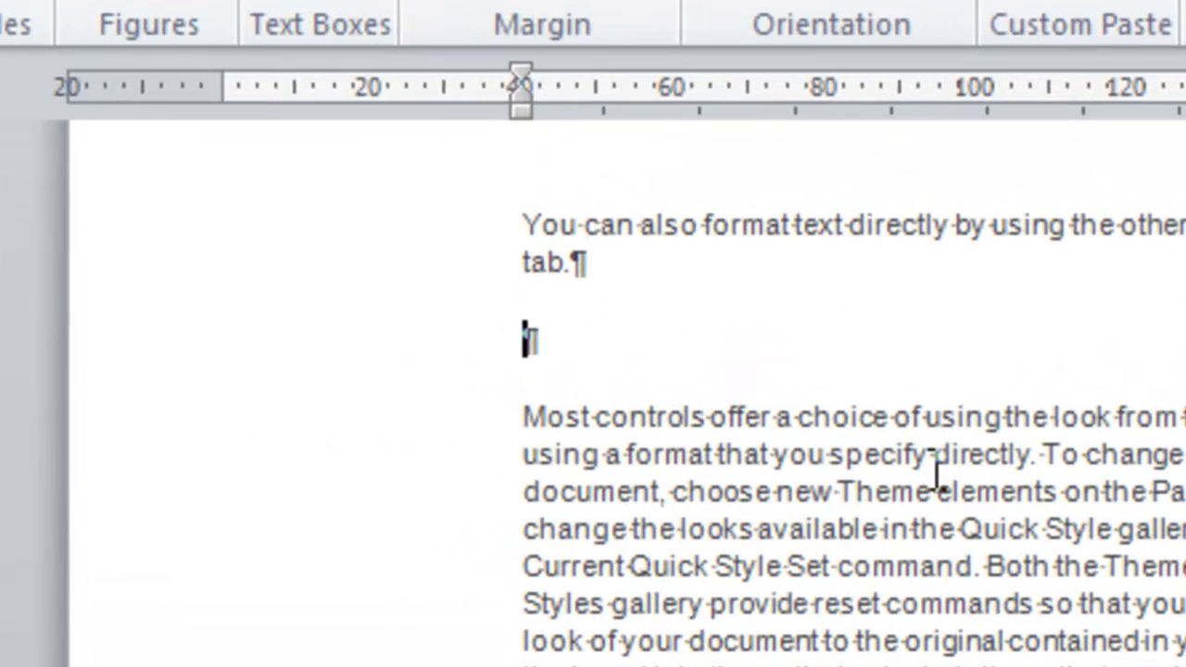
type("Th")
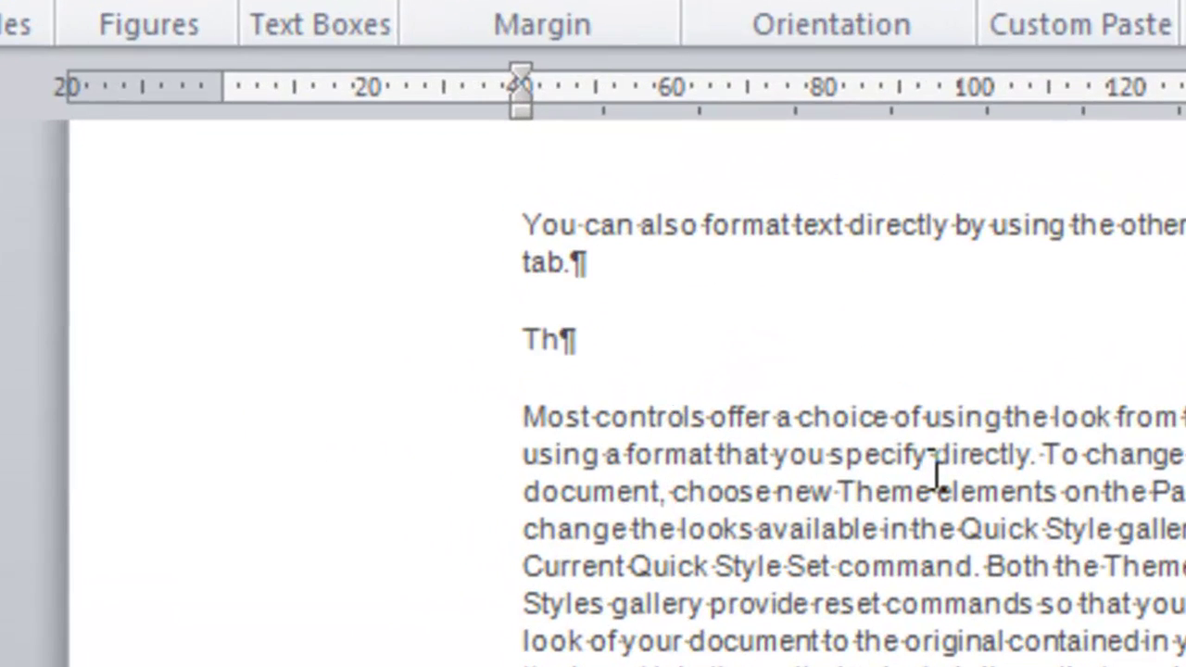
type("is is a second he")
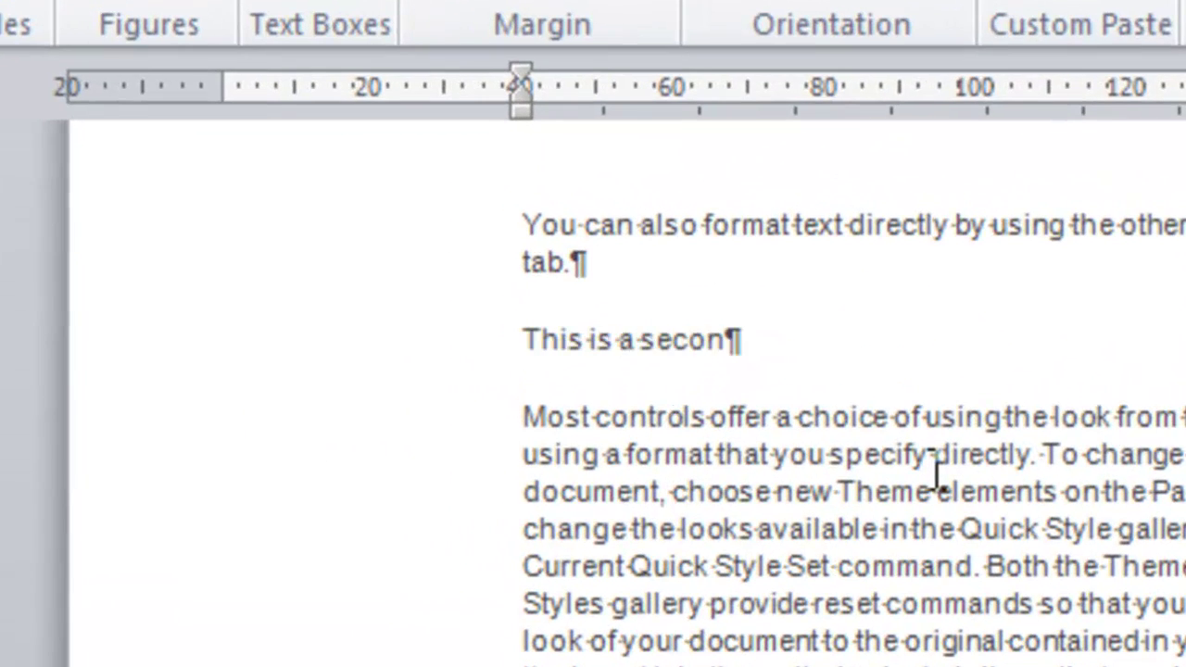
type("ading")
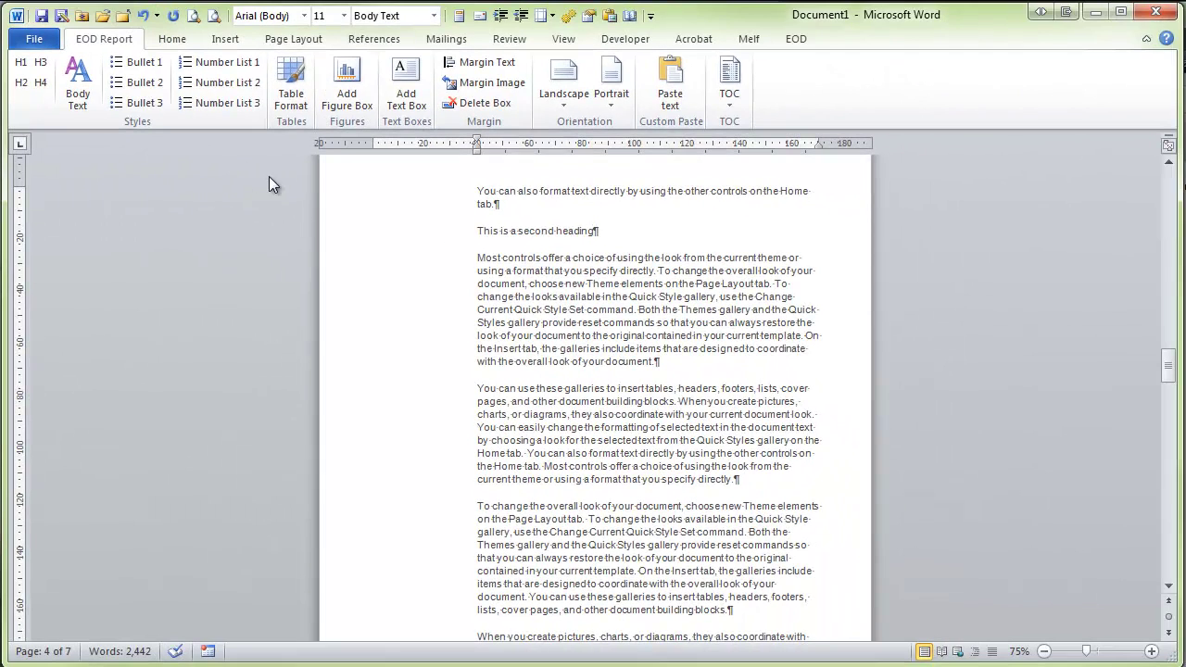
left_click(24, 65)
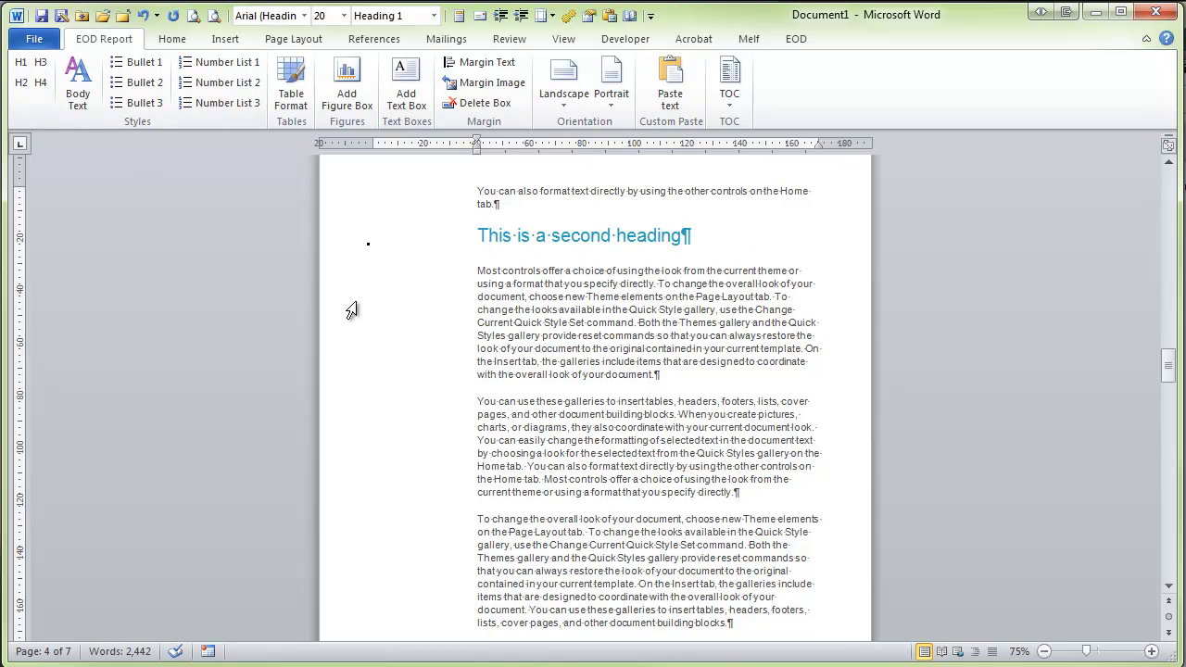
Step: Add the line "This is a sub heading" directly below the second heading and style it as Heading 2
left_click(477, 272)
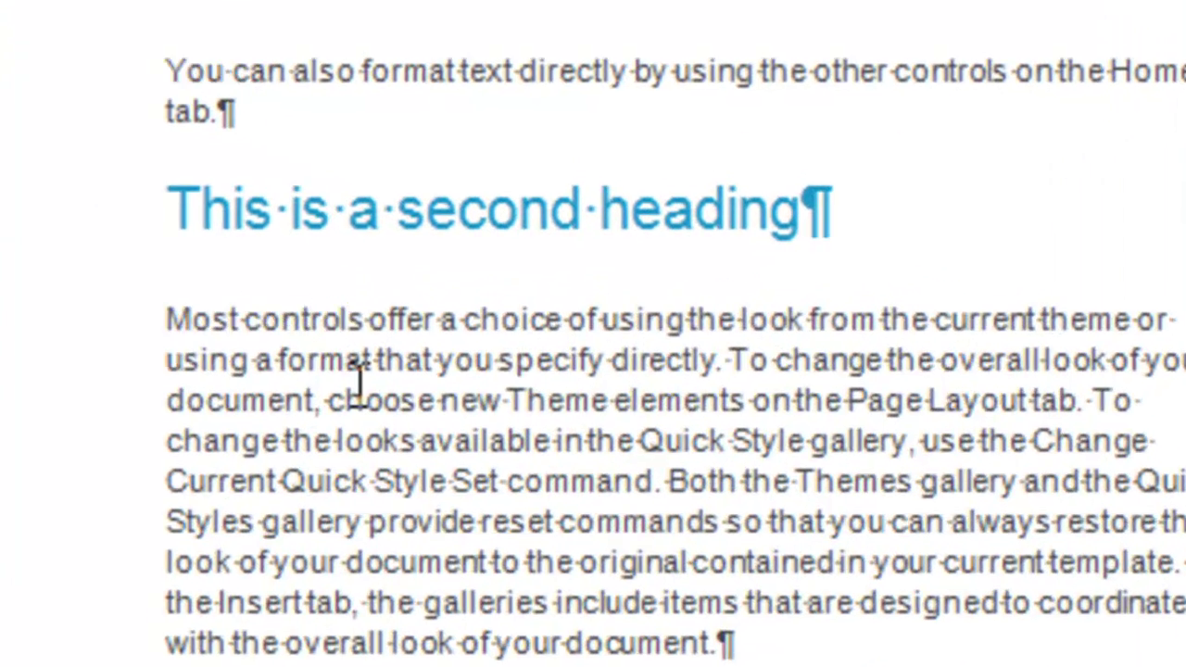
key("Return")
key("Up")
type("this is a")
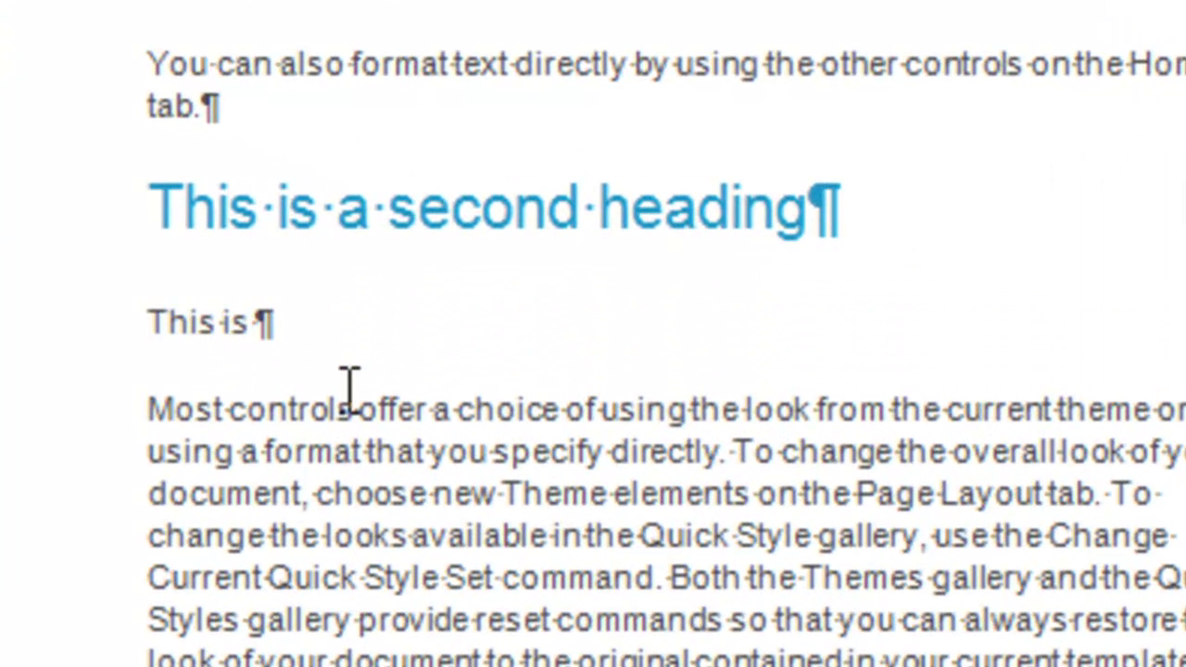
type("ub heai")
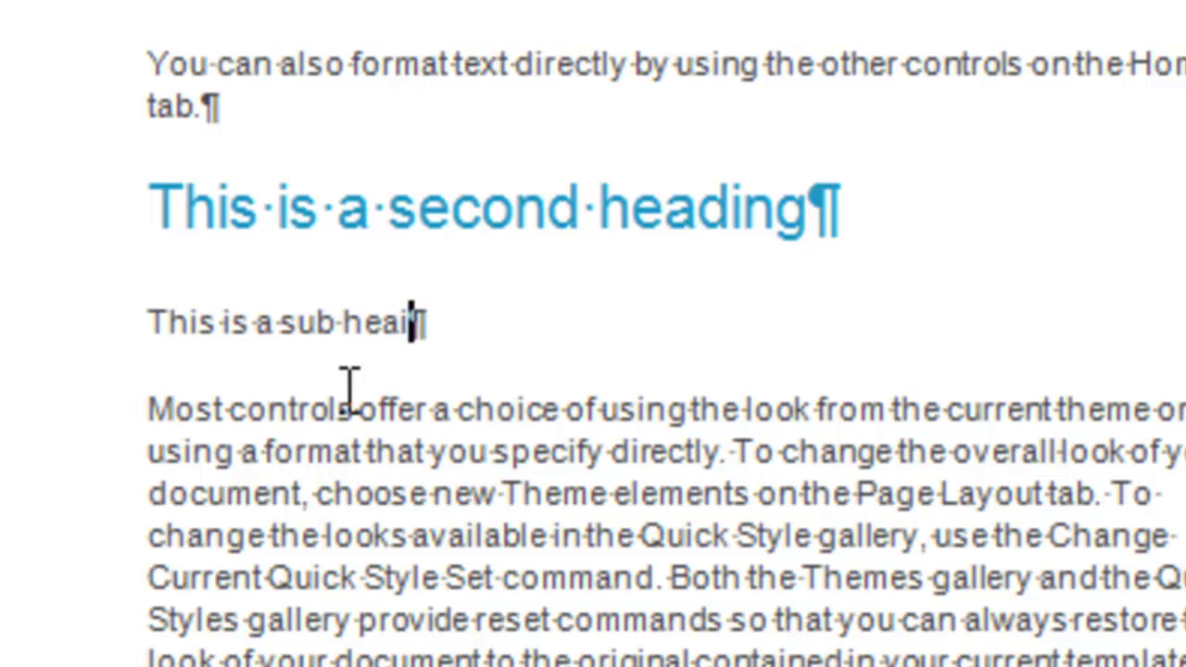
key("BackSpace")
type("ding")
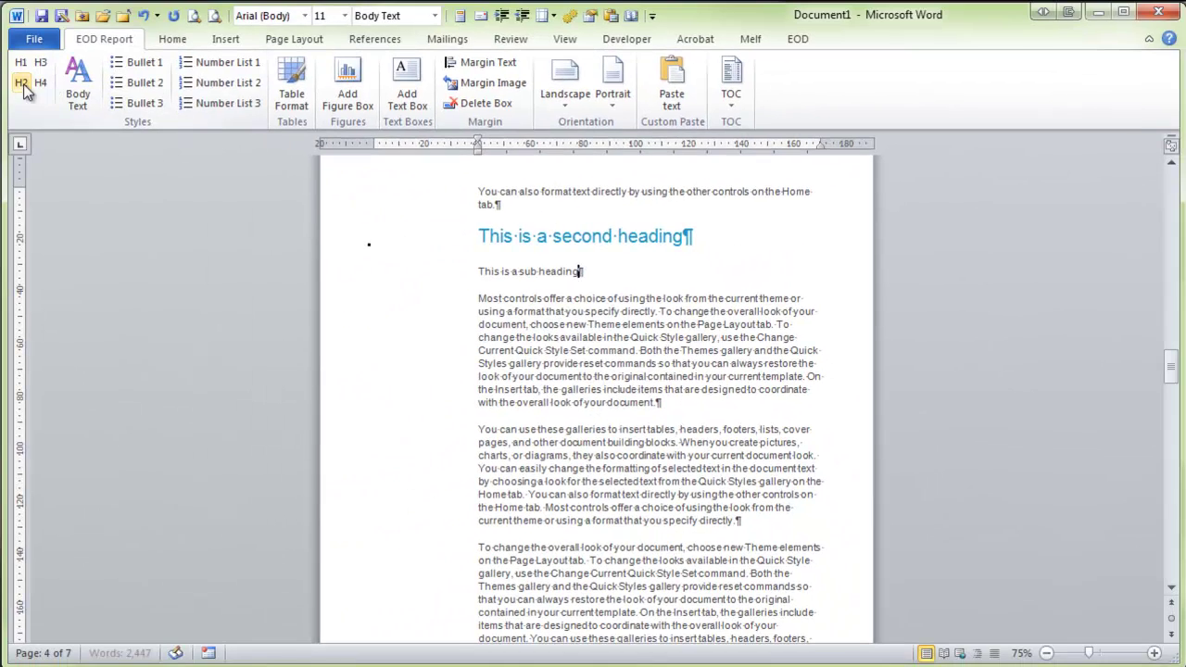
left_click(22, 83)
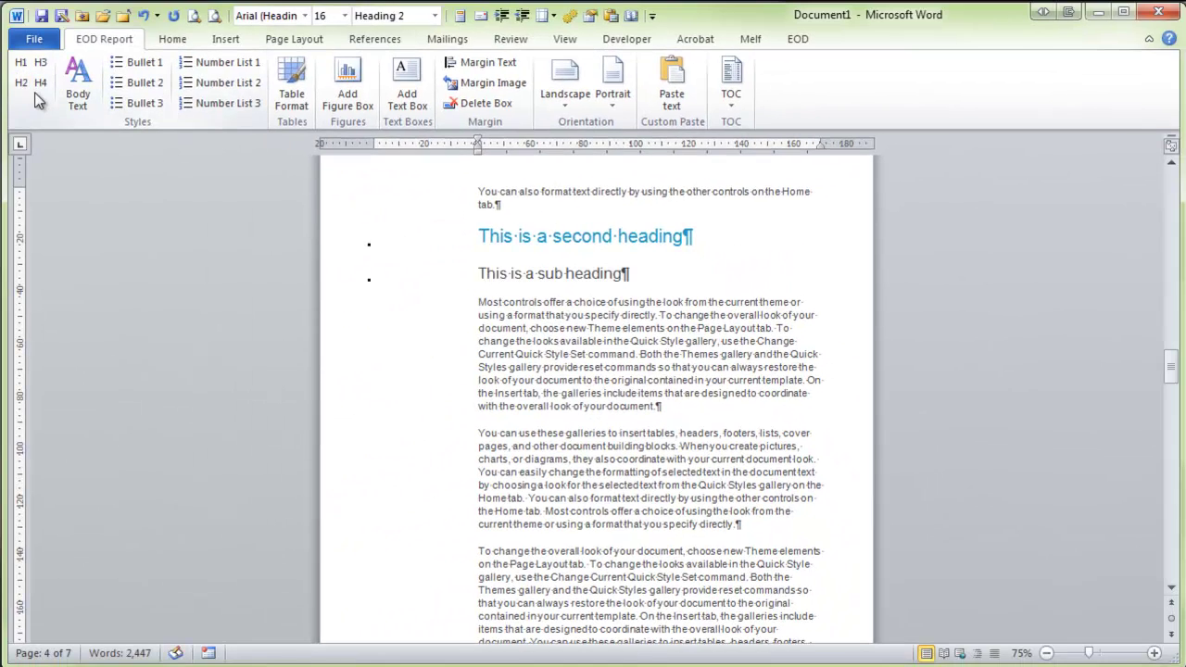
Step: Add the line "This is a sub sub heading" directly below the sub heading and style it as Heading 3
key("Return")
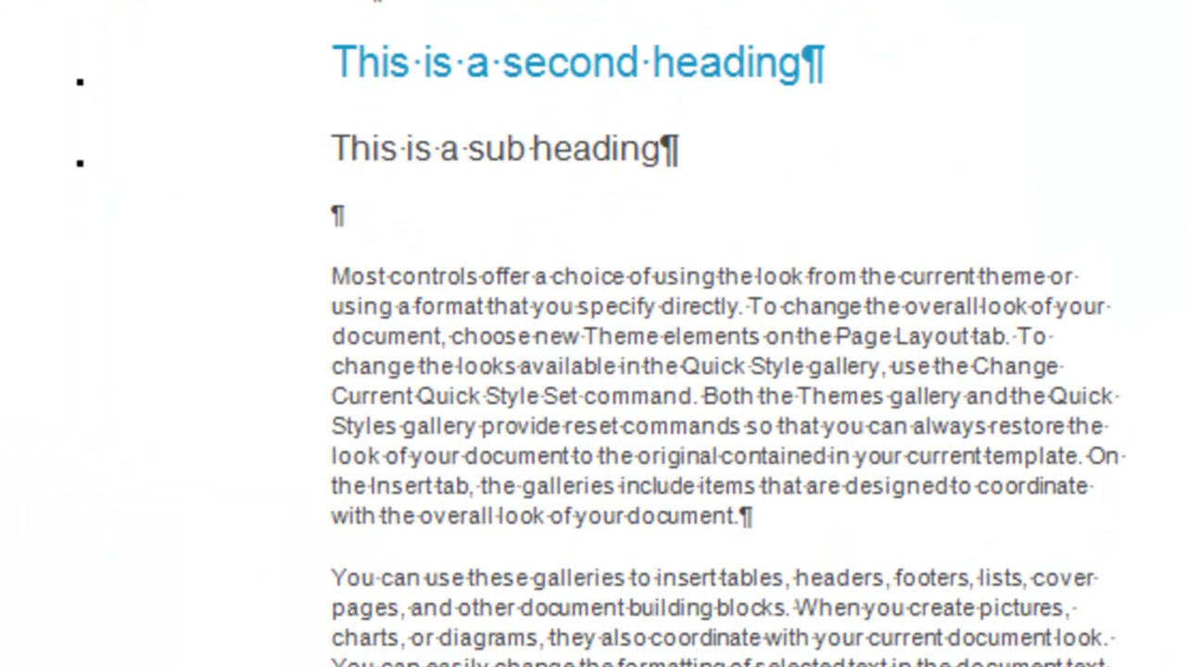
type("This ")
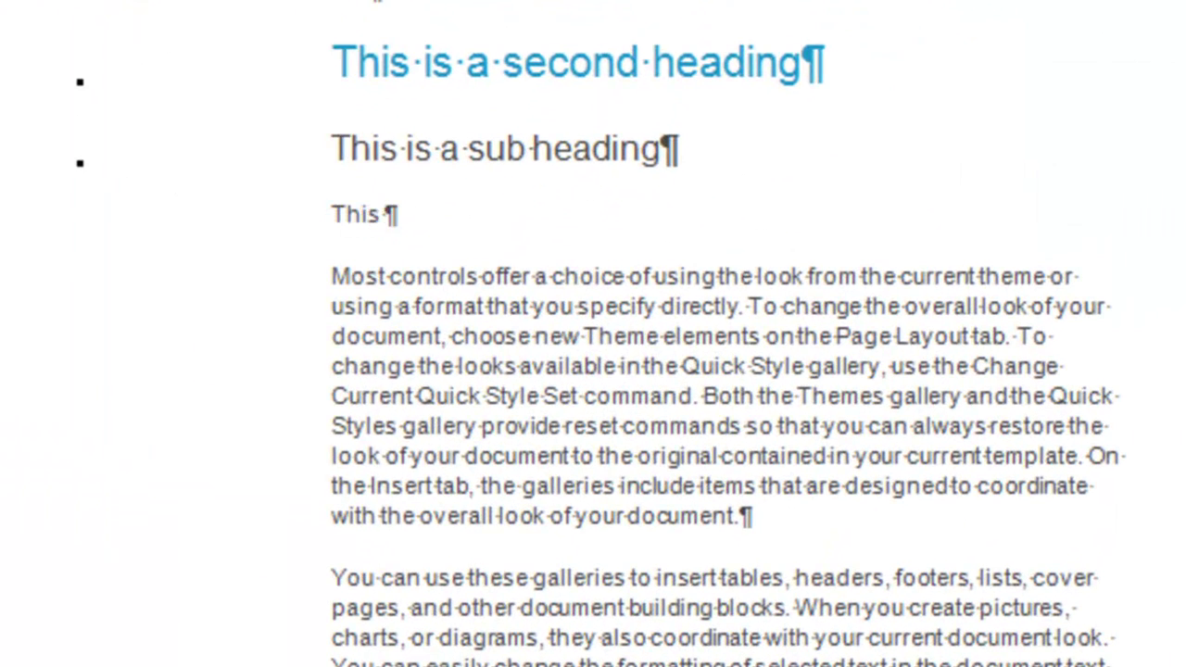
type("is a sub sub head")
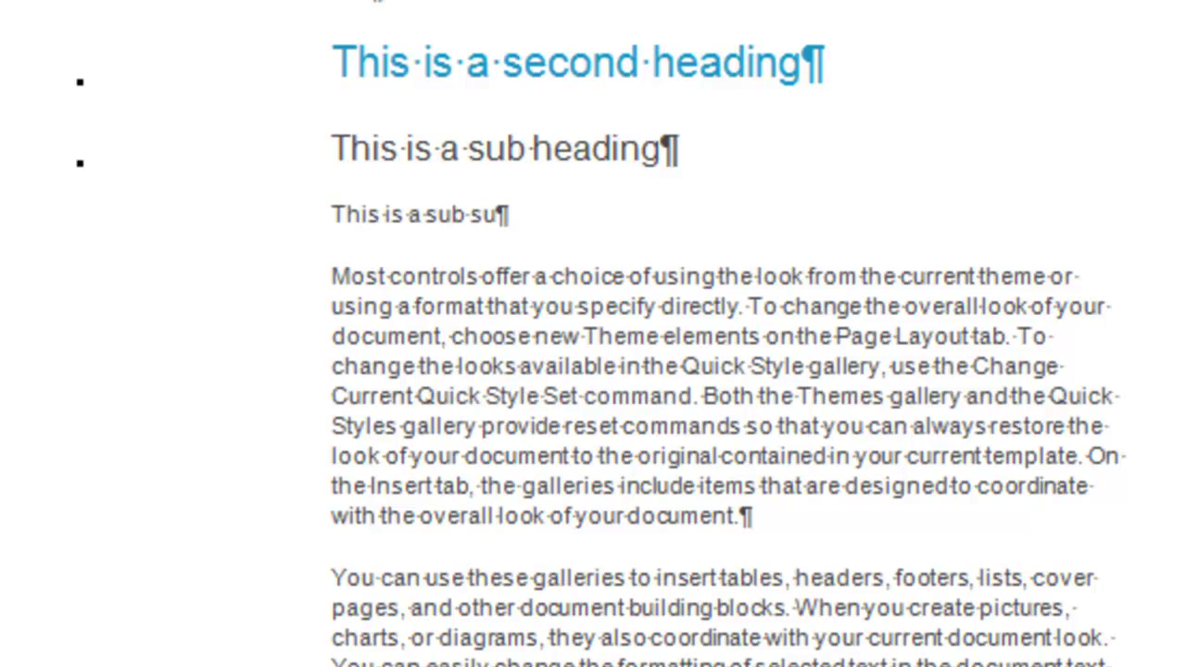
type("ing")
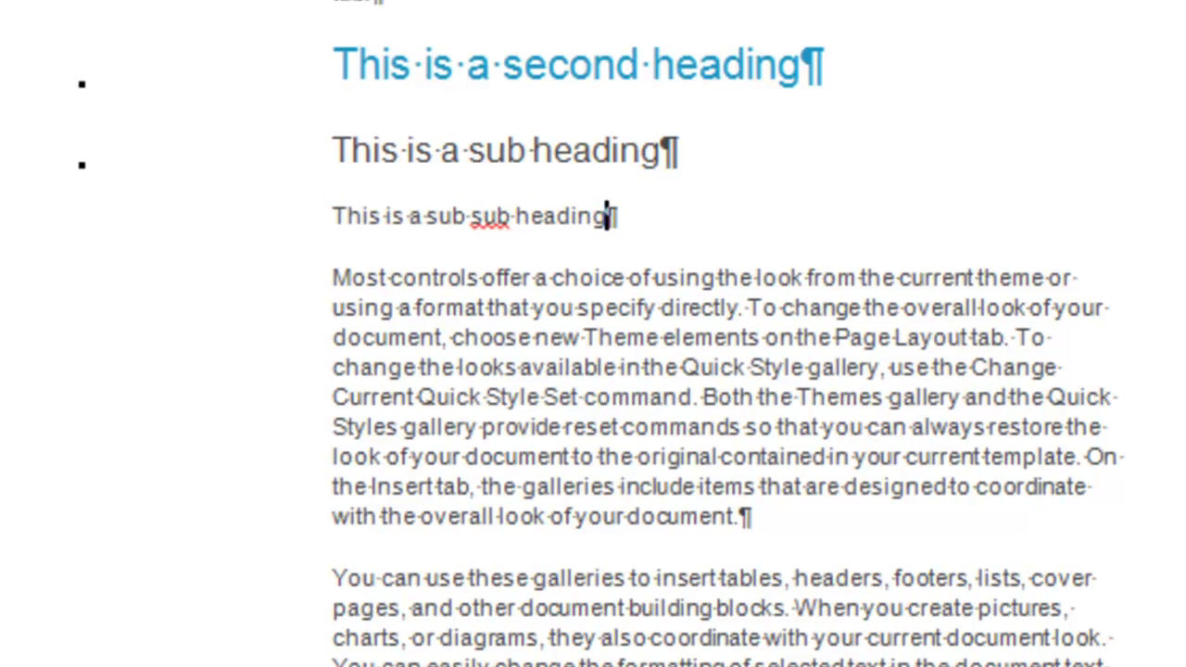
key("ctrl+alt+3")
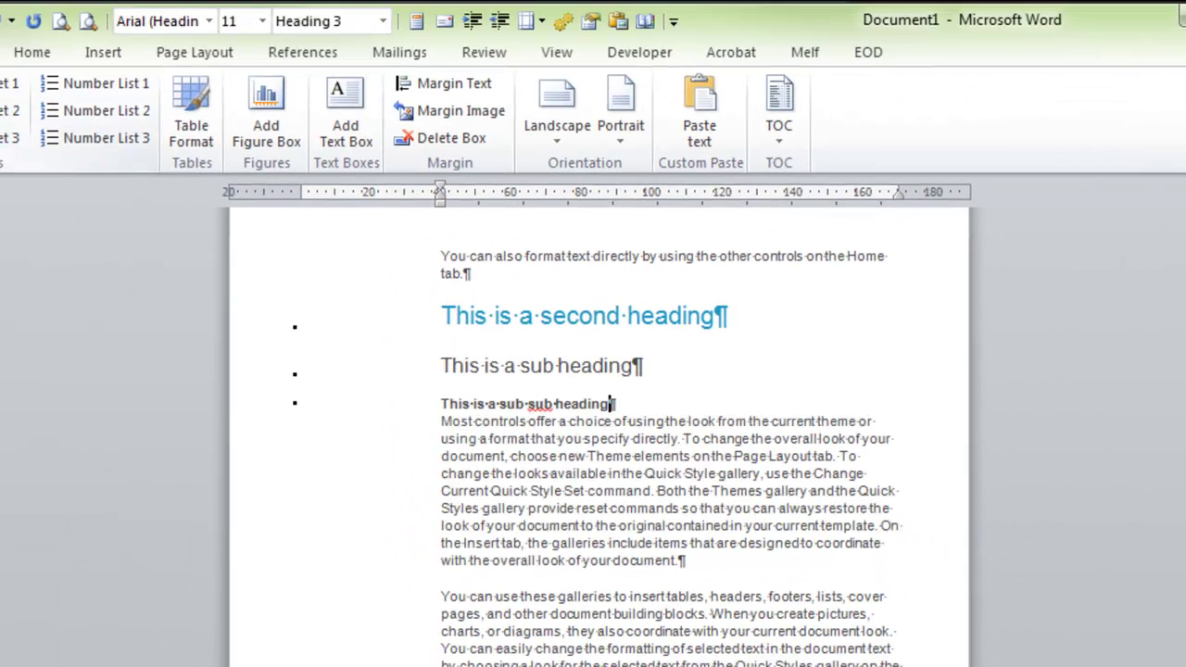
left_click(472, 456)
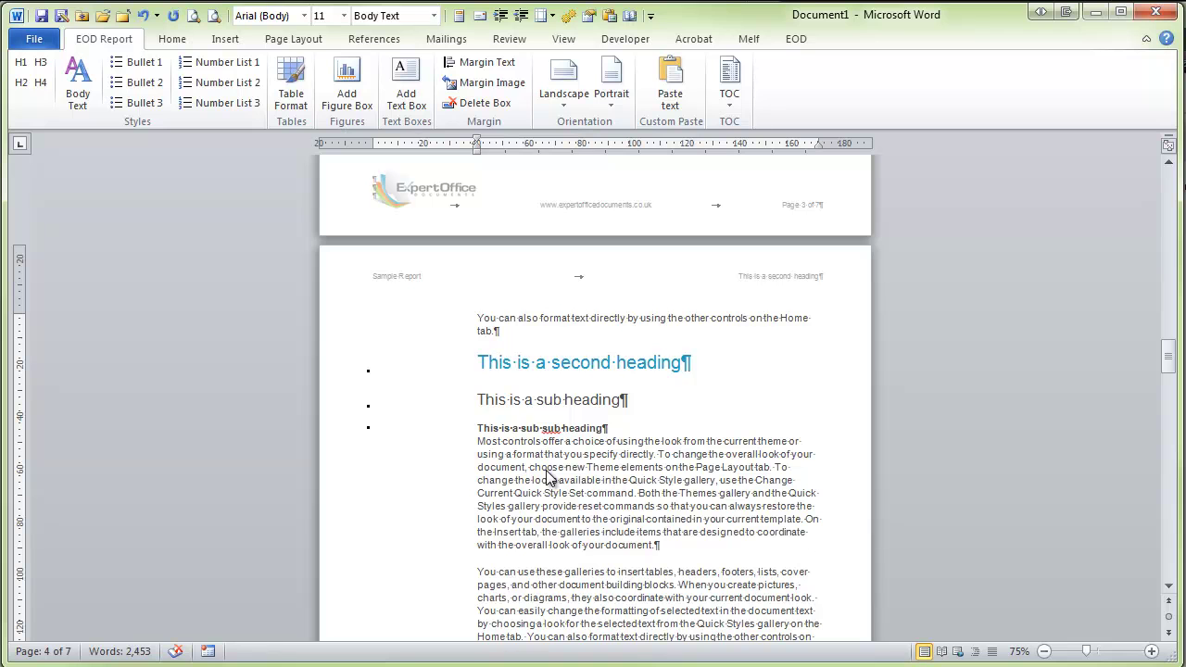
Step: Update the table of contents on page 2 to include the newly added heading
left_click(1171, 190)
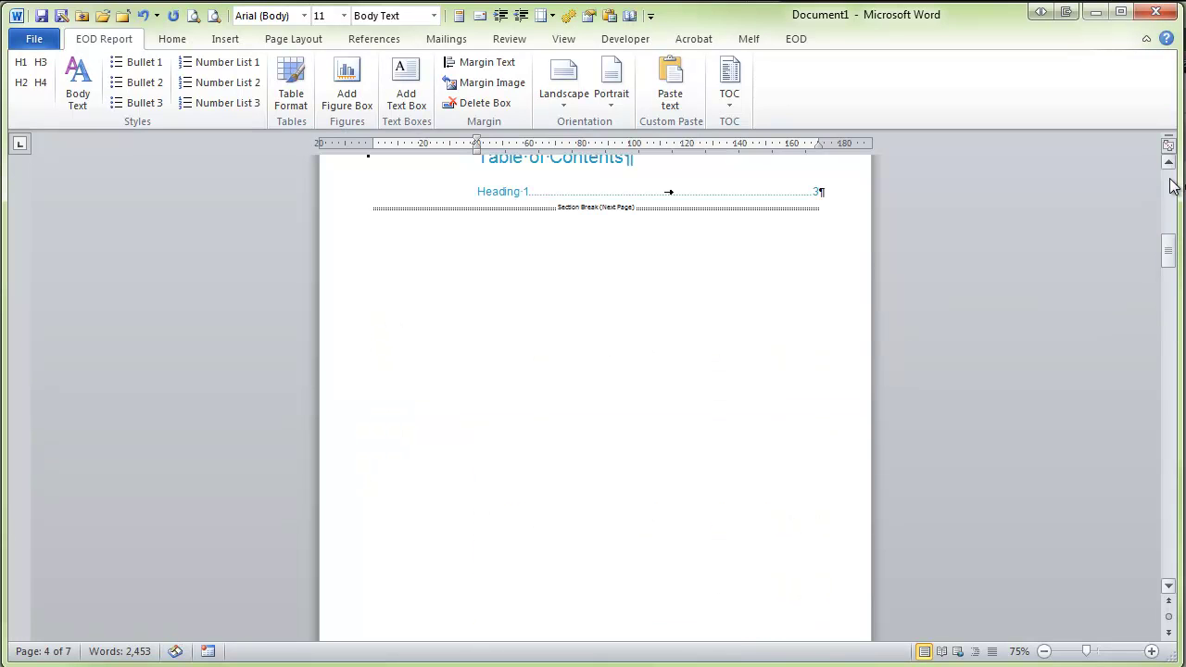
scroll(1171, 186, "up", 2)
left_click(599, 208)
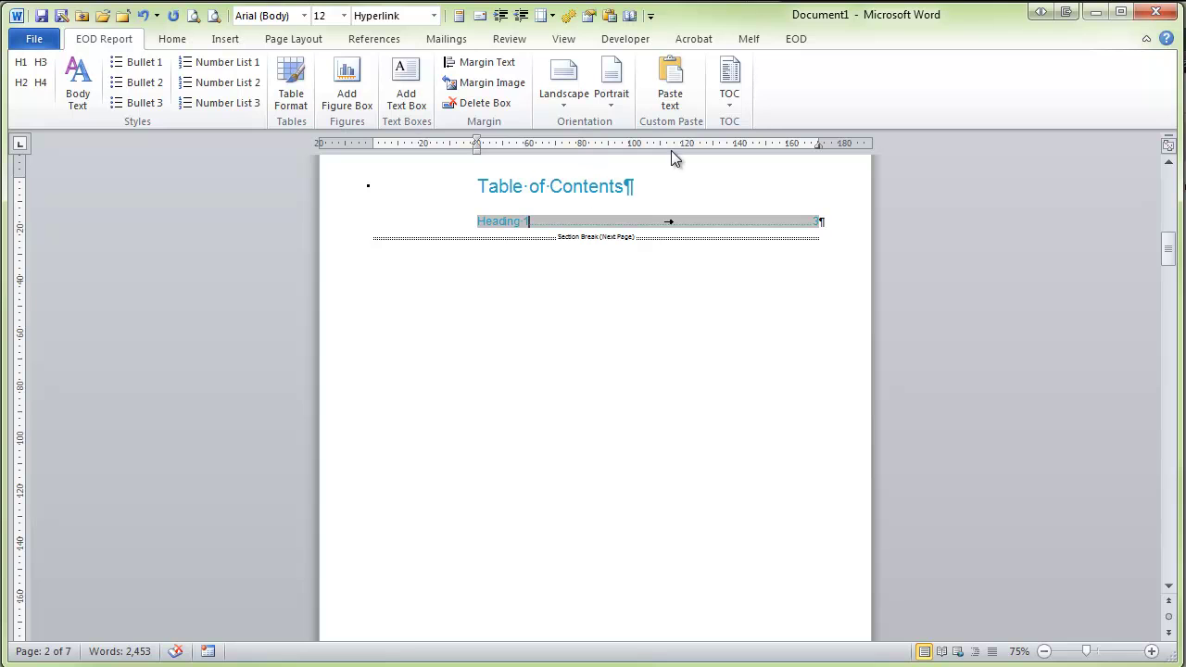
left_click(730, 104)
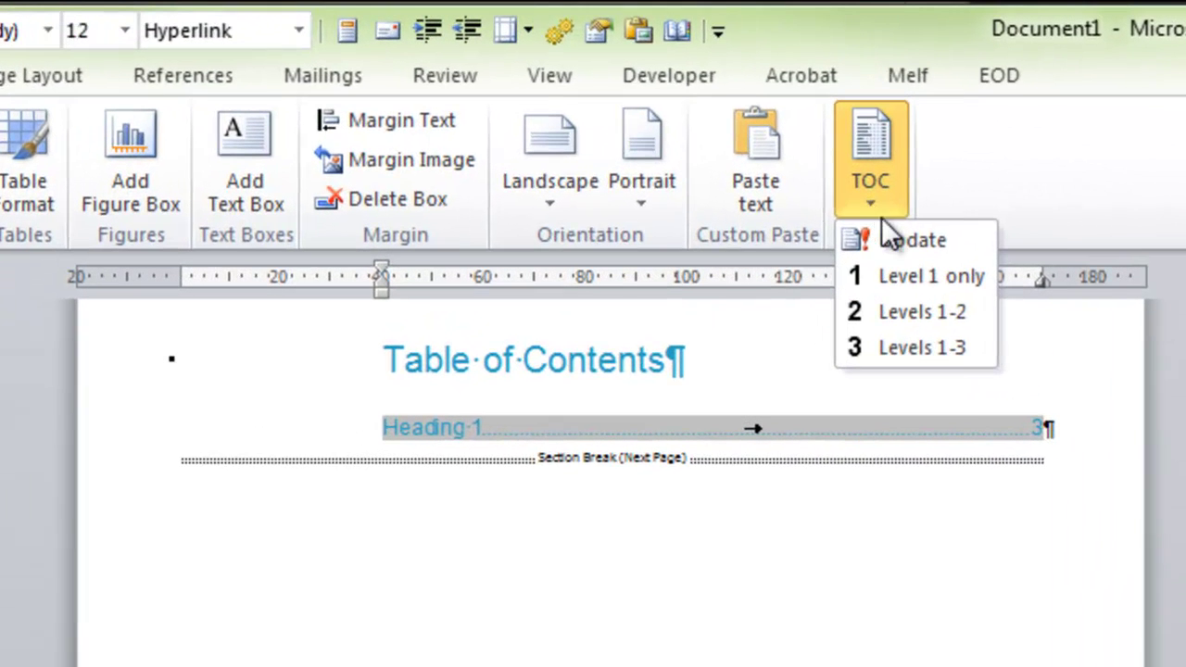
left_click(890, 231)
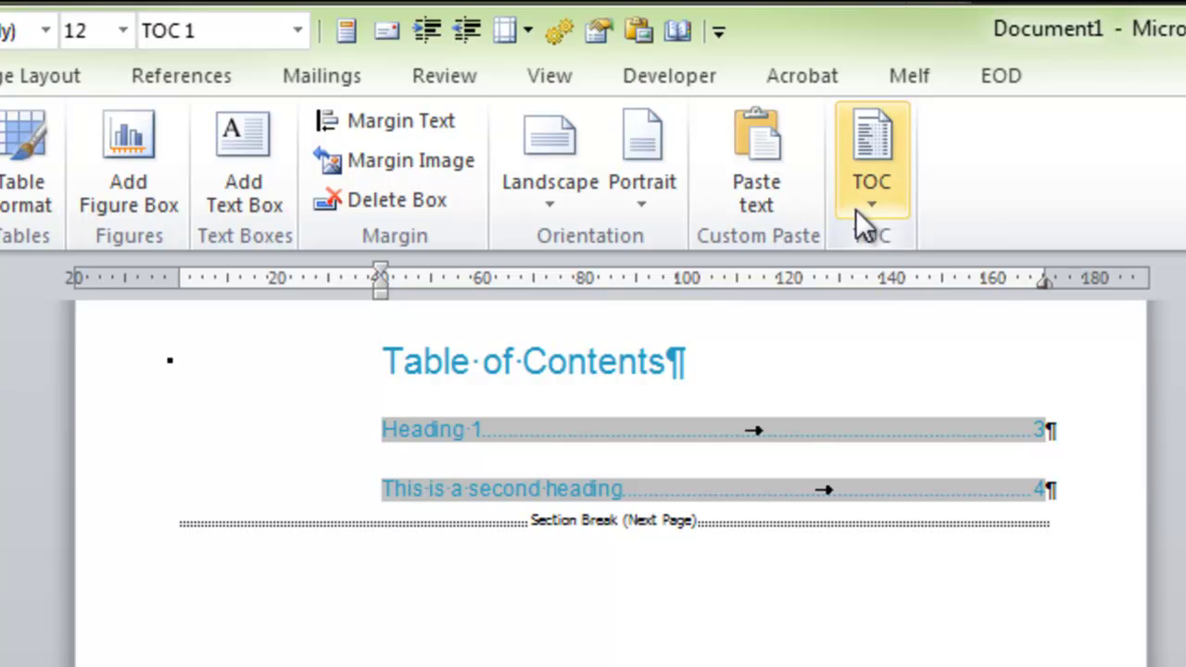
Step: Rebuild the table of contents with levels 1-2 and levels 1-3, and return it to level 1 only
left_click(857, 211)
left_click(903, 311)
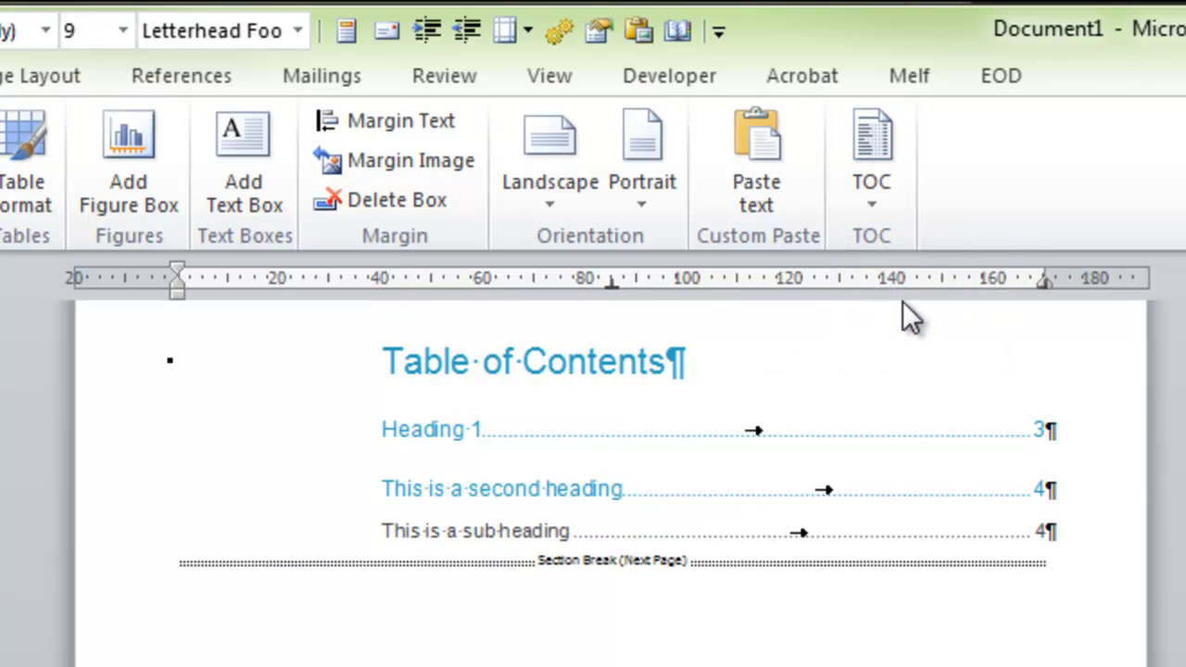
left_click(876, 208)
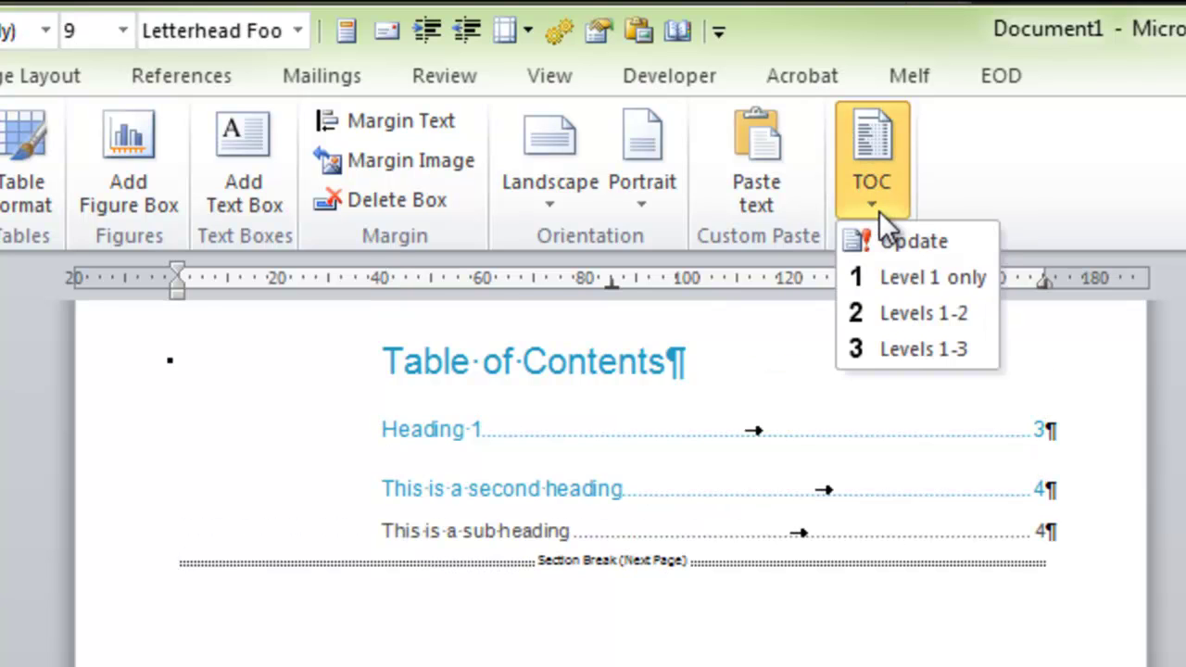
left_click(913, 348)
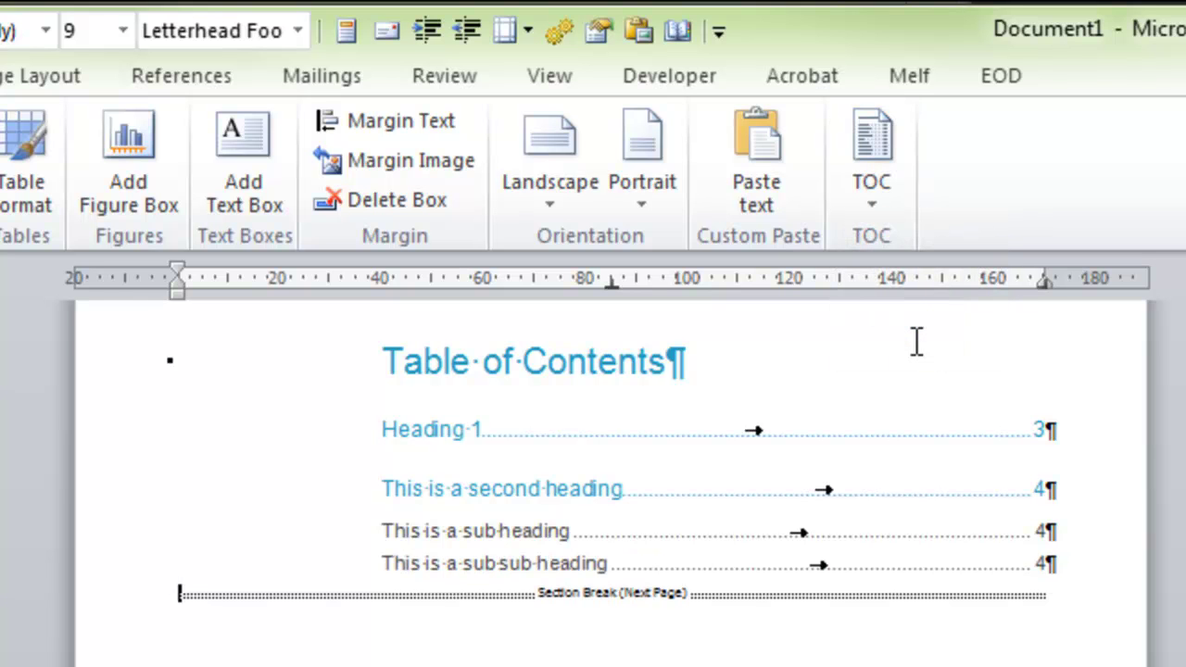
left_click(873, 211)
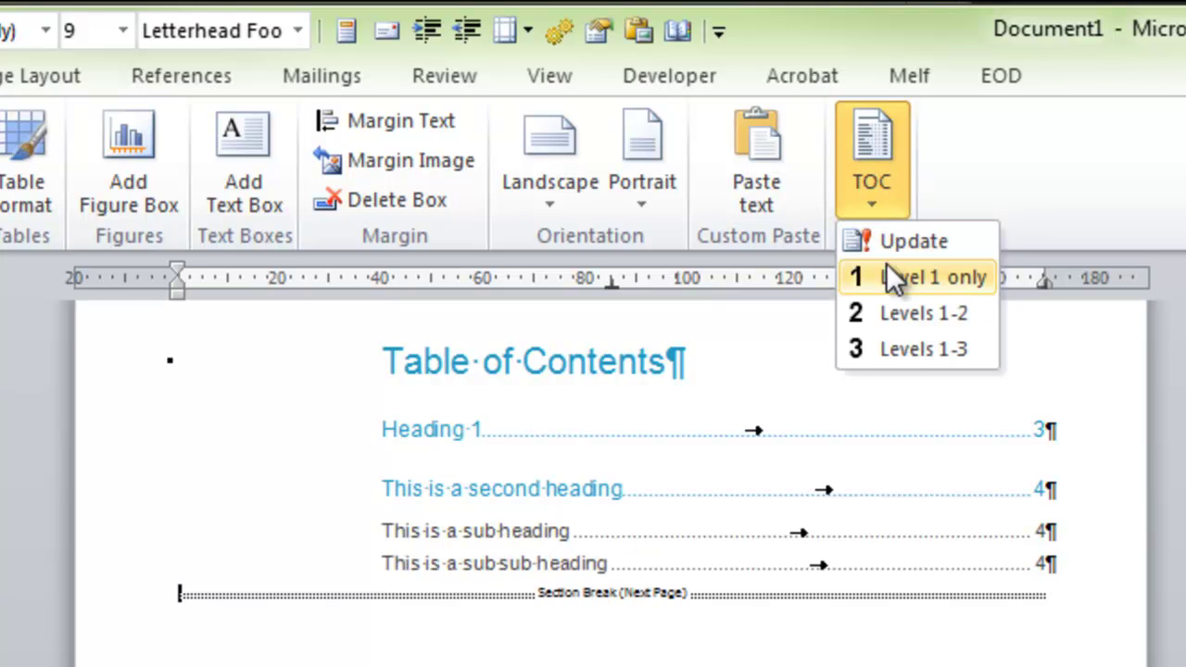
left_click(892, 274)
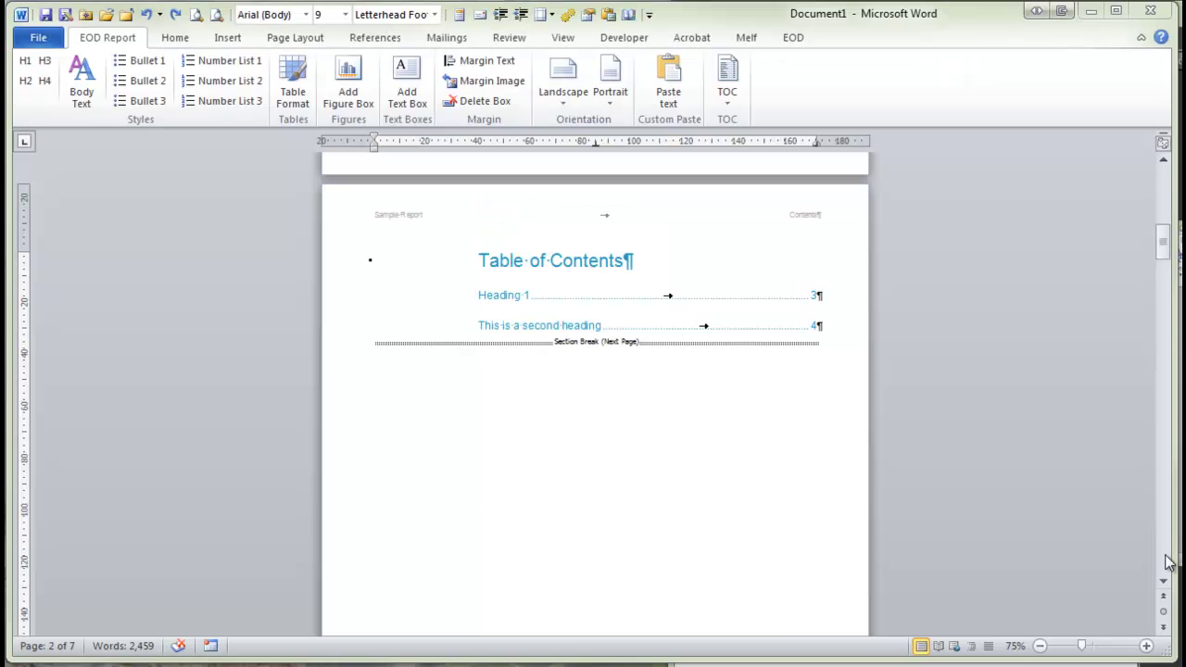
Step: Insert a table of 5 columns and 4 rows on a new line after the first paragraph under the sub-subheading on page 4
left_click(1166, 563)
left_click(1164, 584)
left_click(1164, 584)
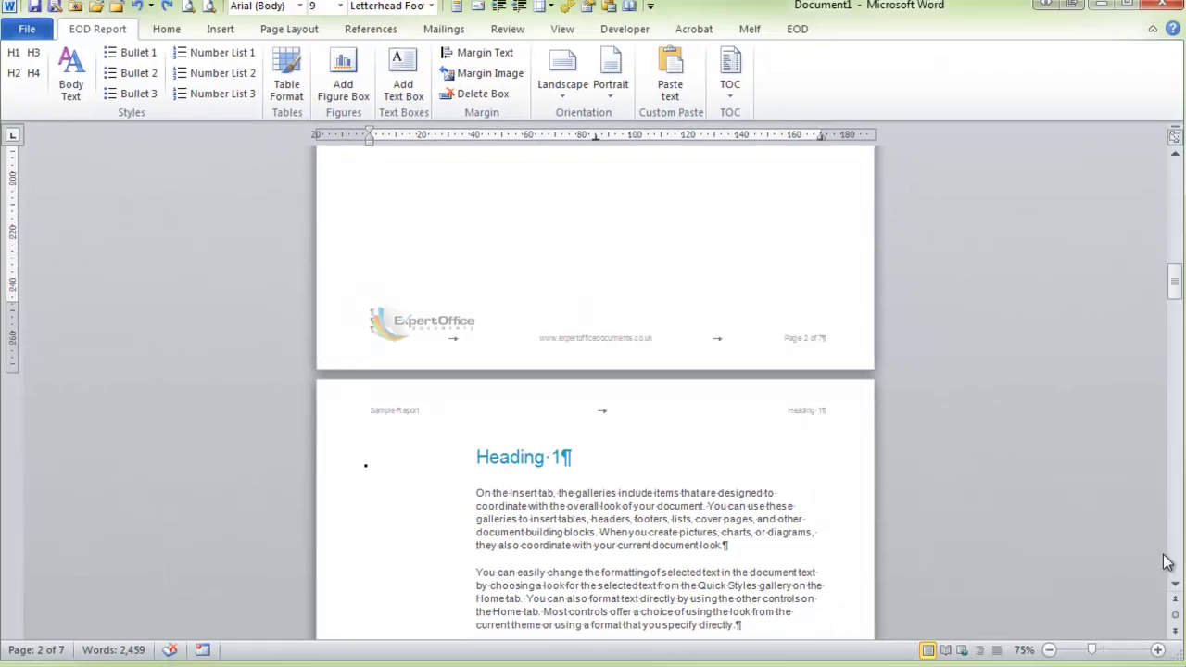
scroll(1175, 561, "down", 10)
scroll(1175, 561, "down", 10)
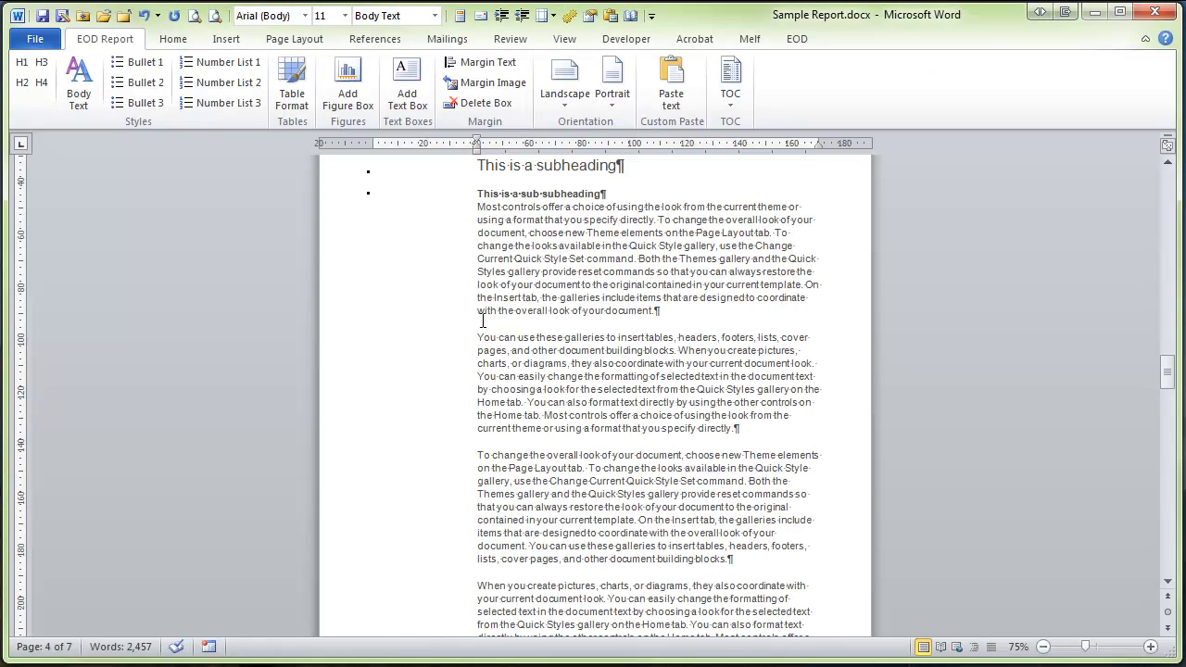
key("Return")
key("Up")
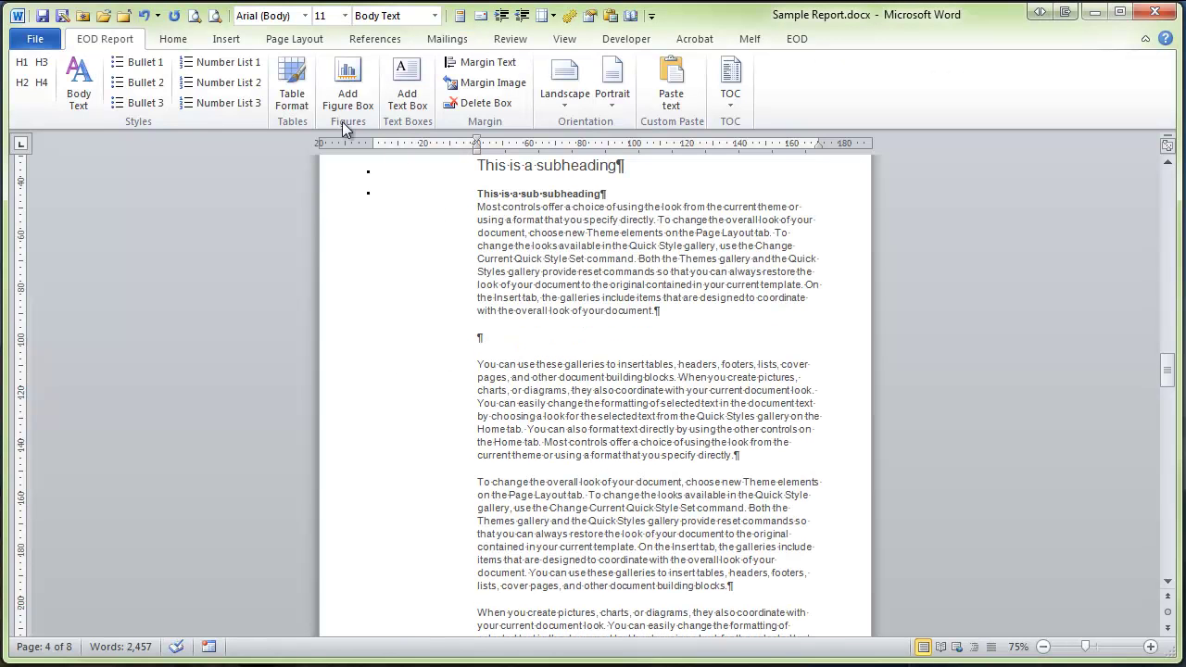
left_click(226, 41)
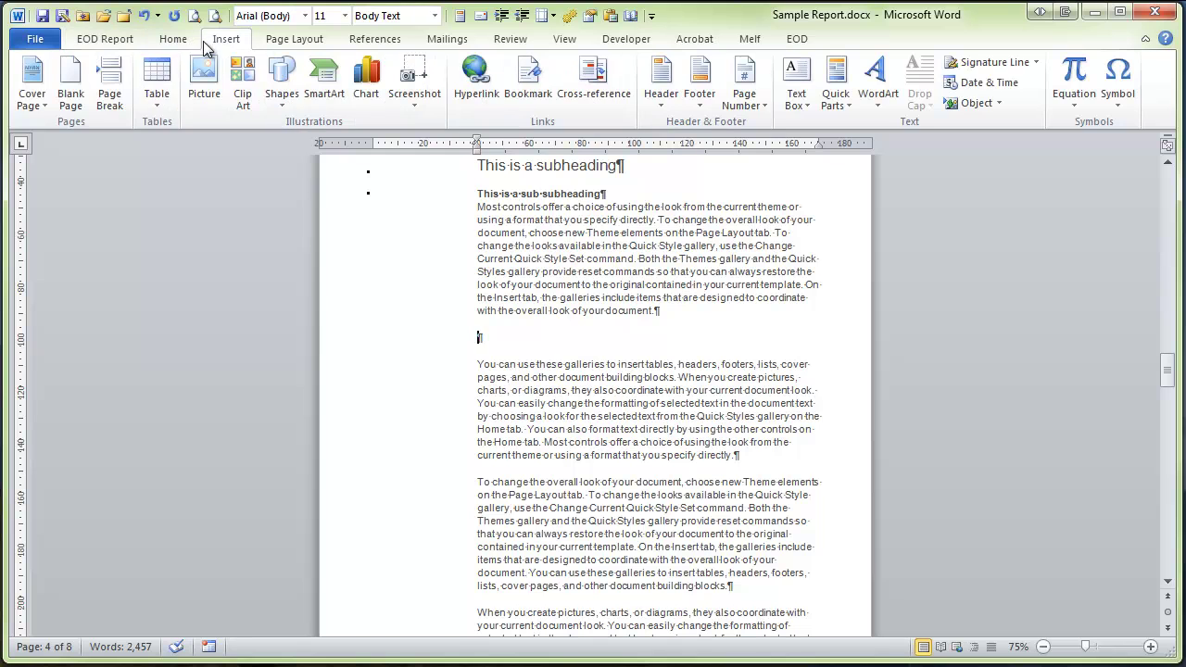
left_click(156, 82)
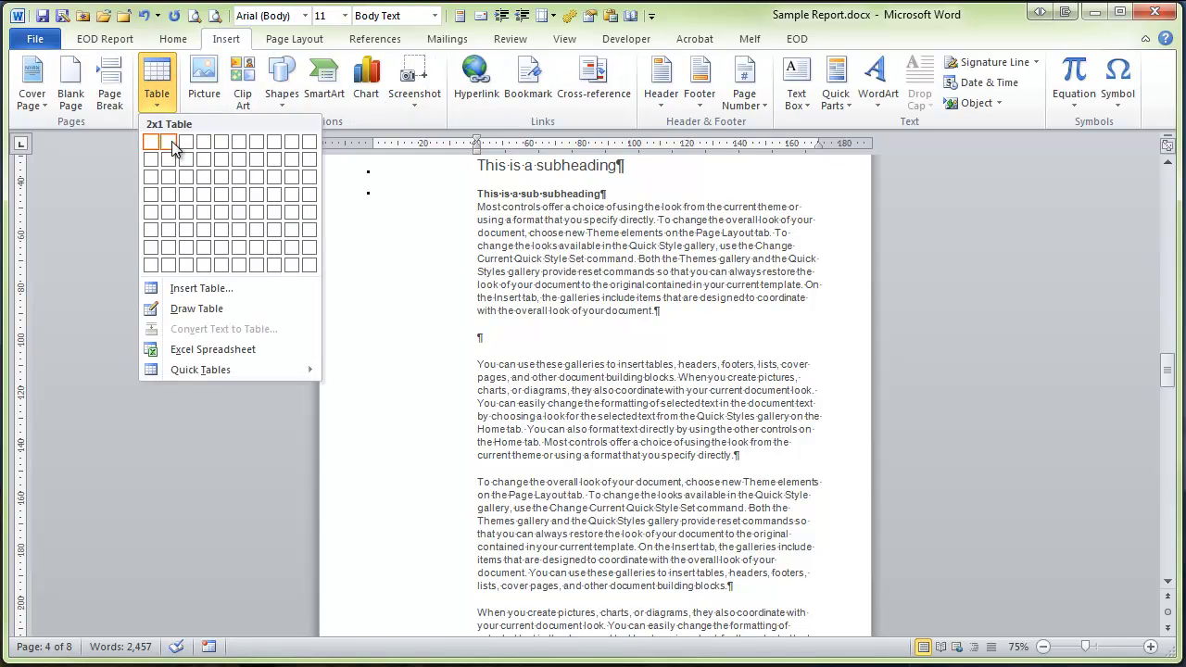
left_click(220, 191)
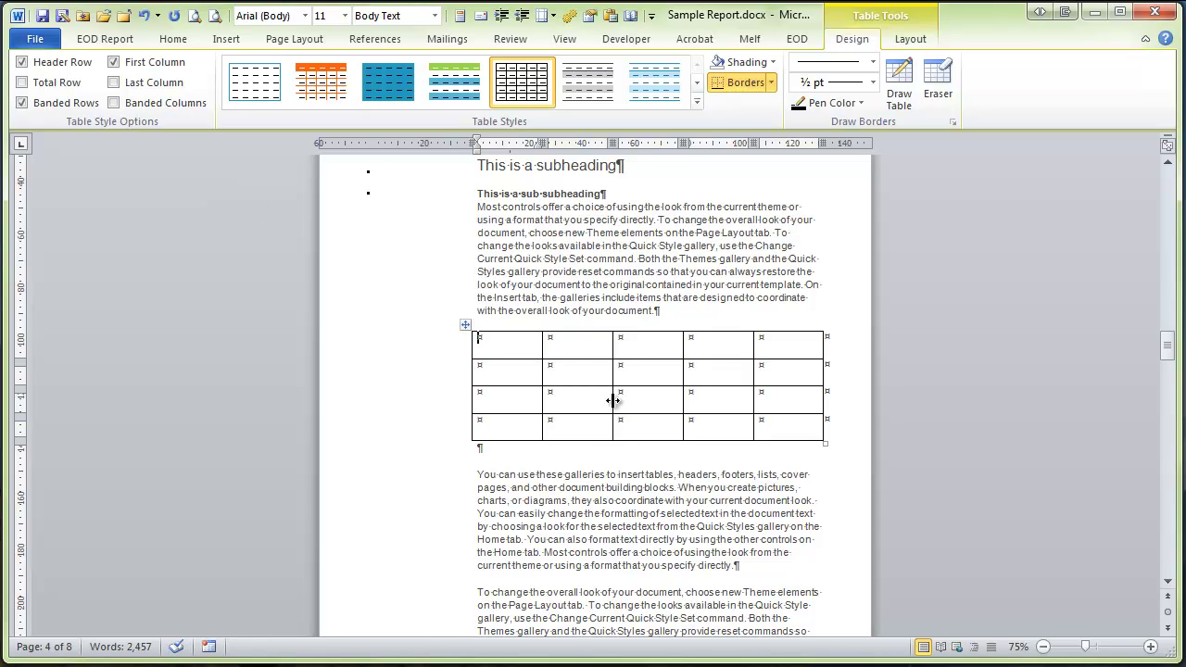
Step: Apply the template's table format to the new table and enter "Heading" in its first header cell
left_click(582, 357)
left_click(109, 40)
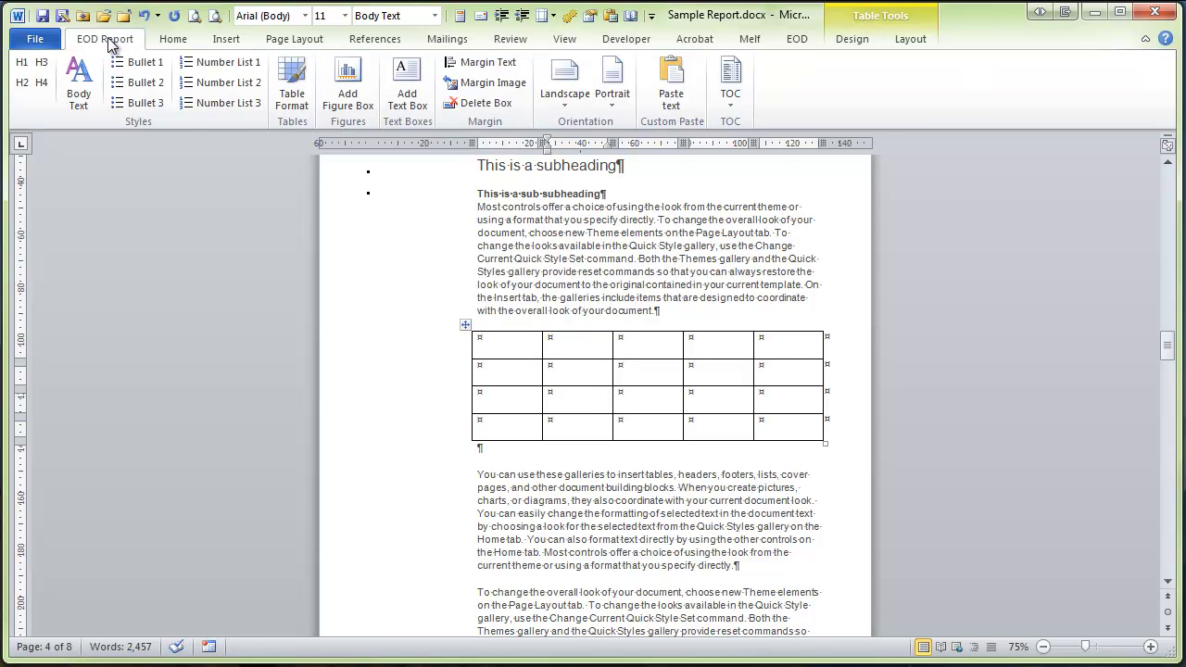
left_click(292, 96)
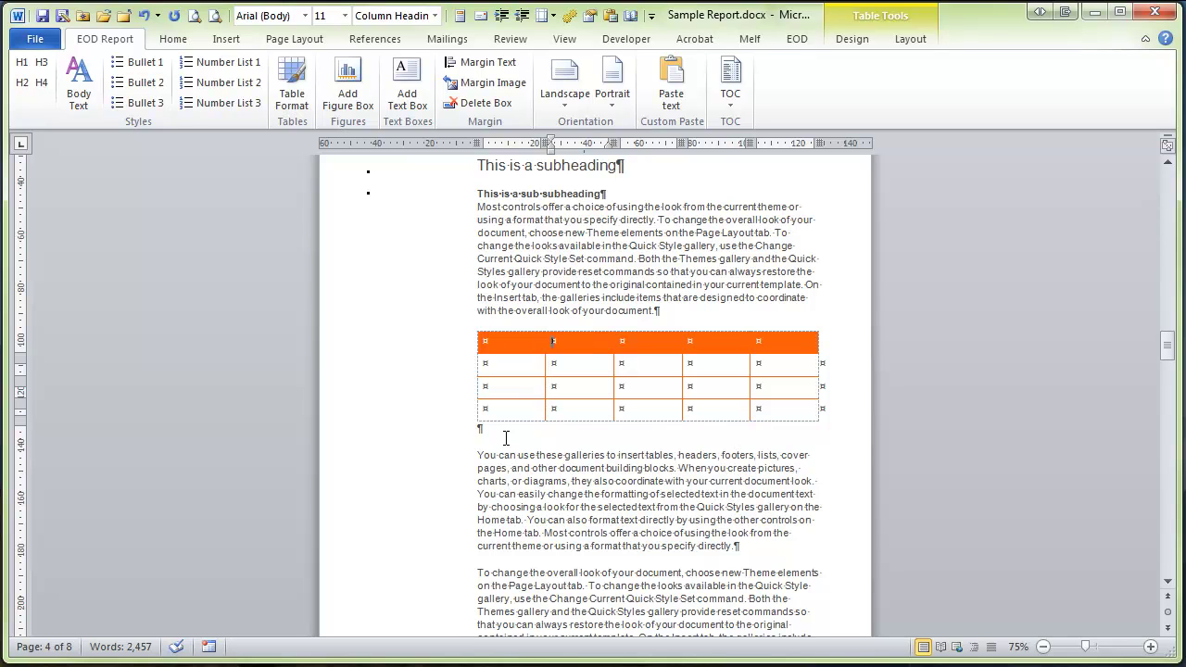
left_click(501, 344)
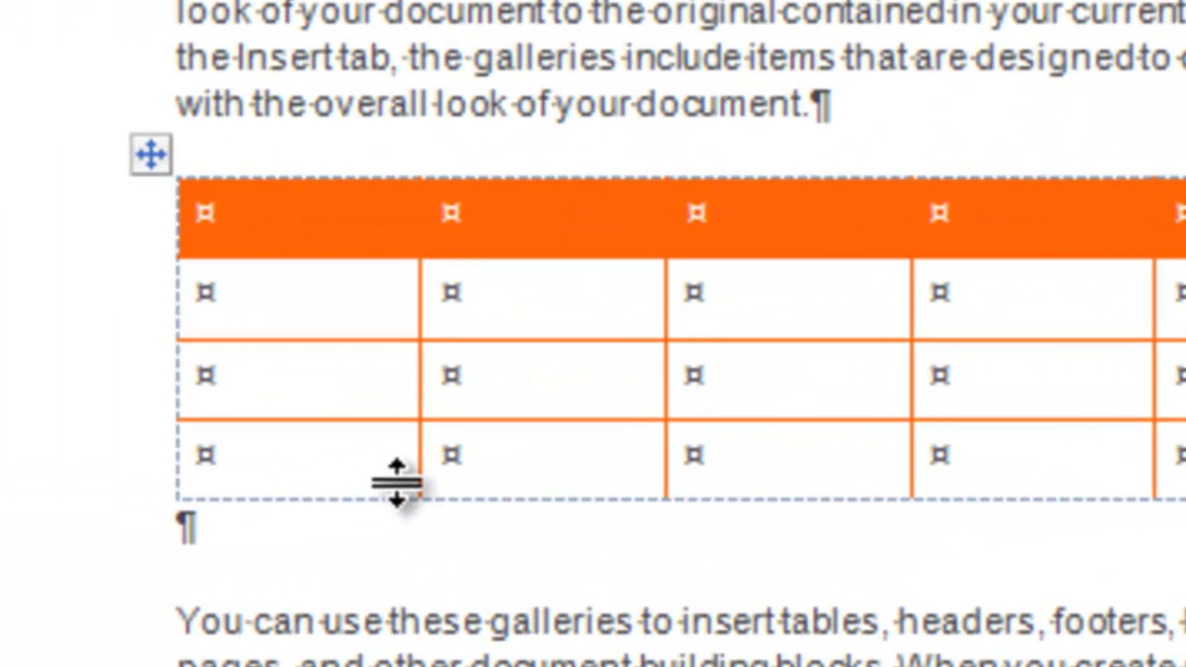
type("Heading")
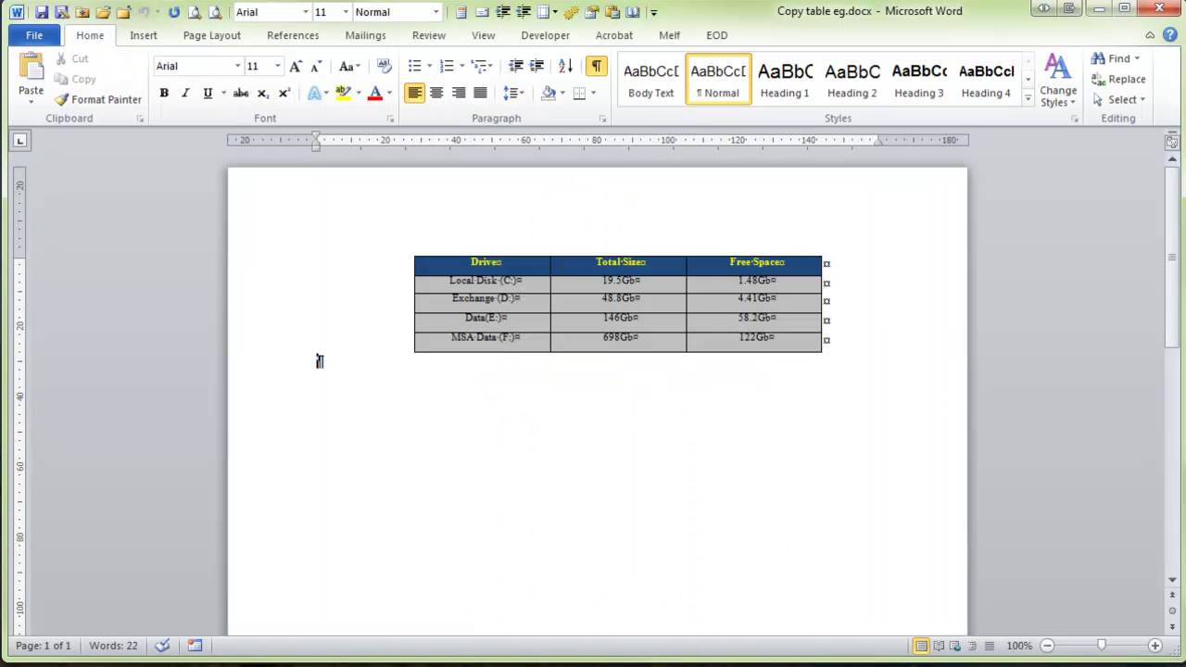
Step: Copy the drive table from Copy table eg.docx onto a new line below the paragraph following the formatted table in Sample Report.docx
left_click(410, 249)
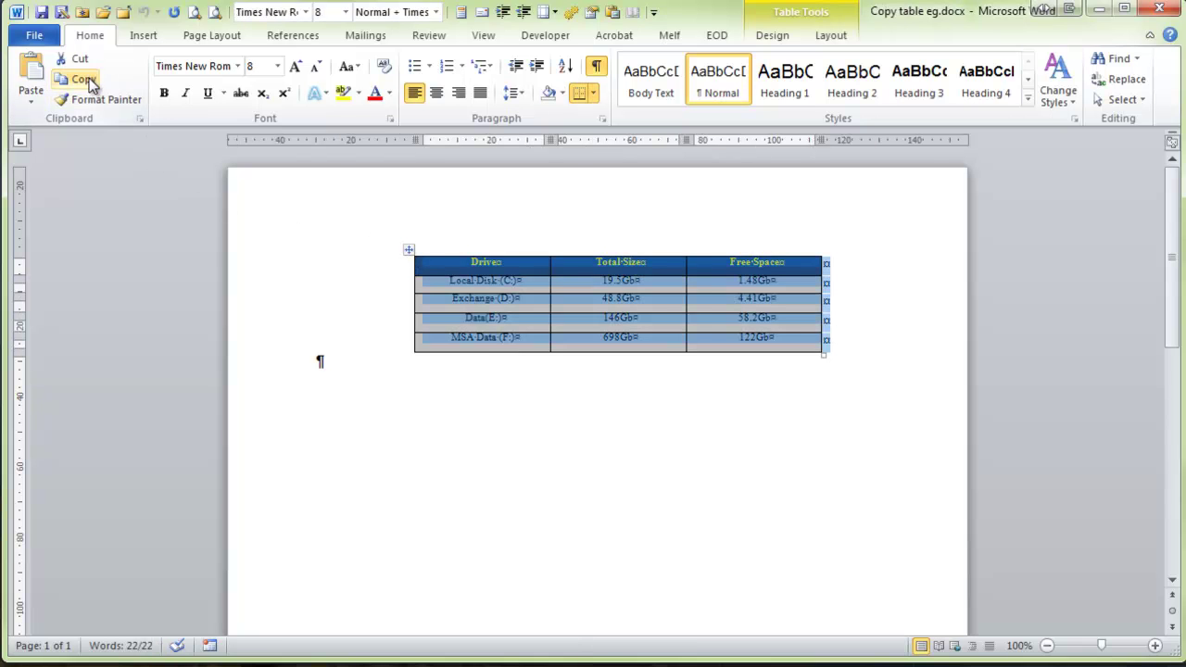
left_click(84, 80)
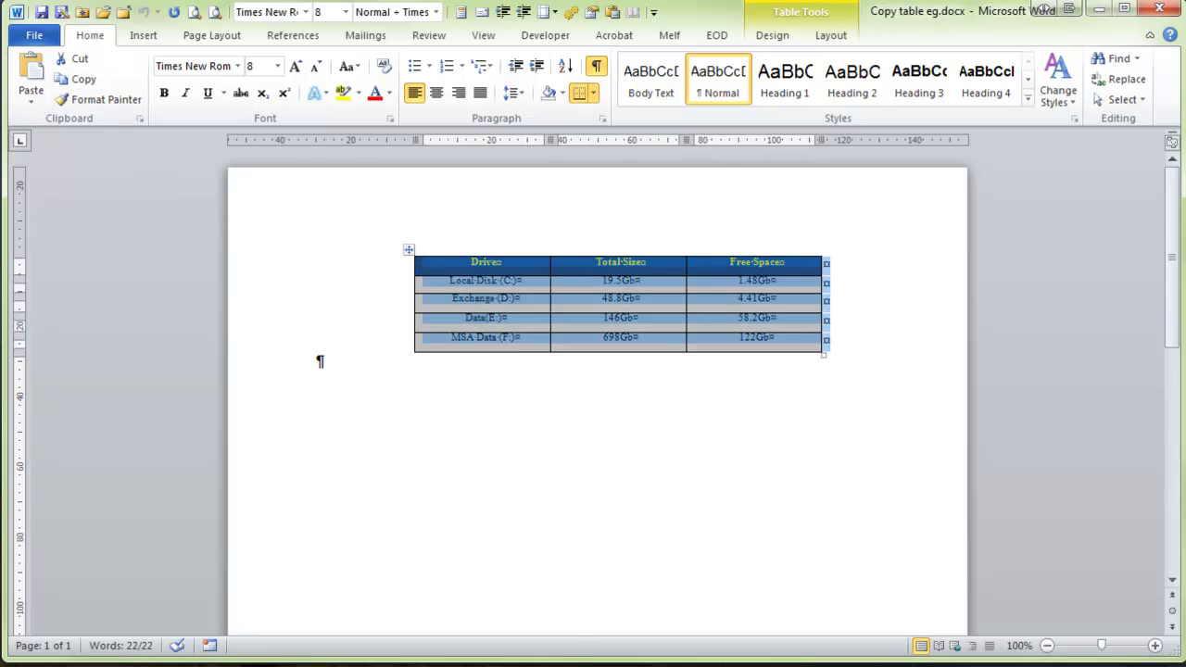
left_click(567, 665)
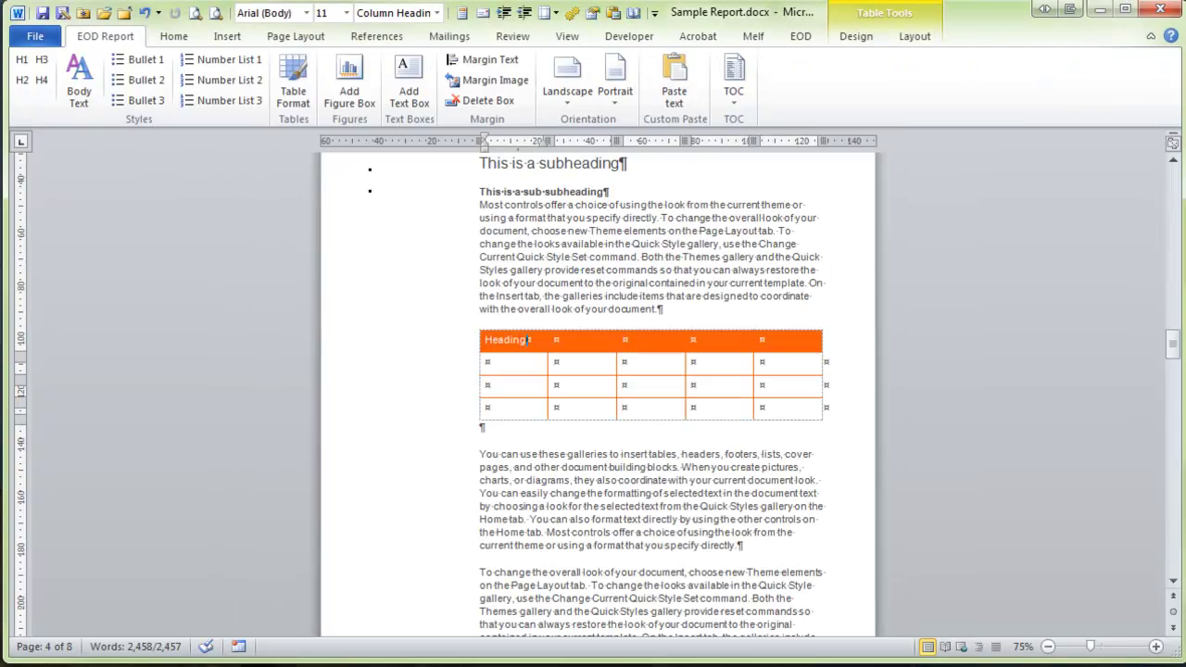
left_click(480, 573)
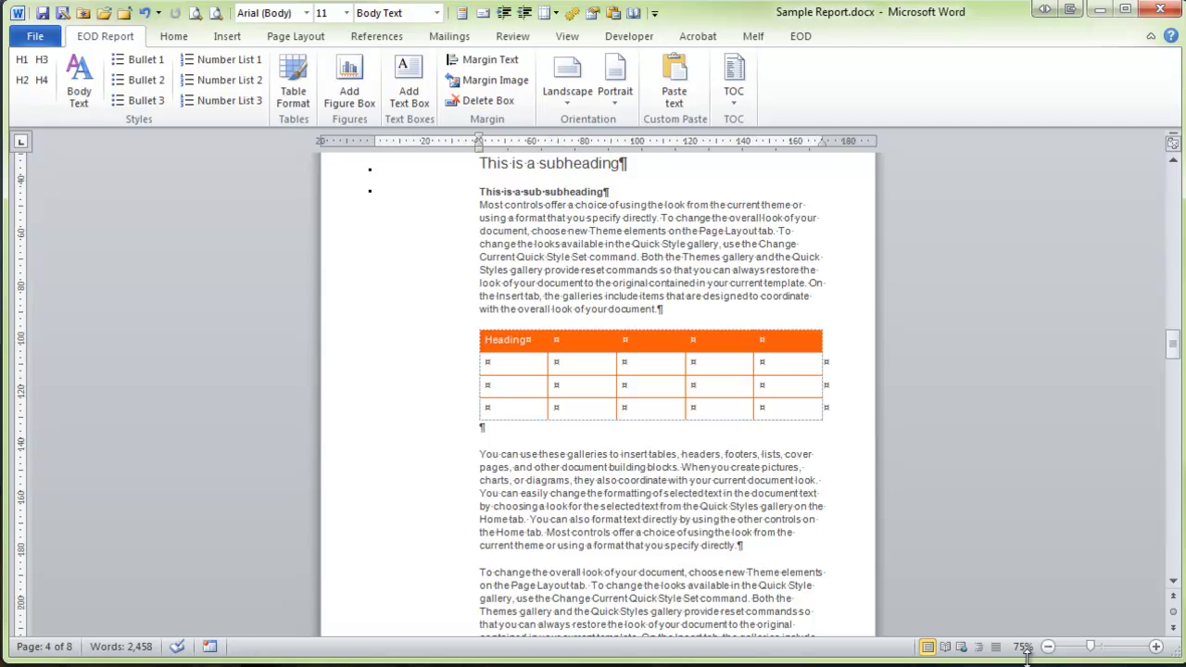
key("Return")
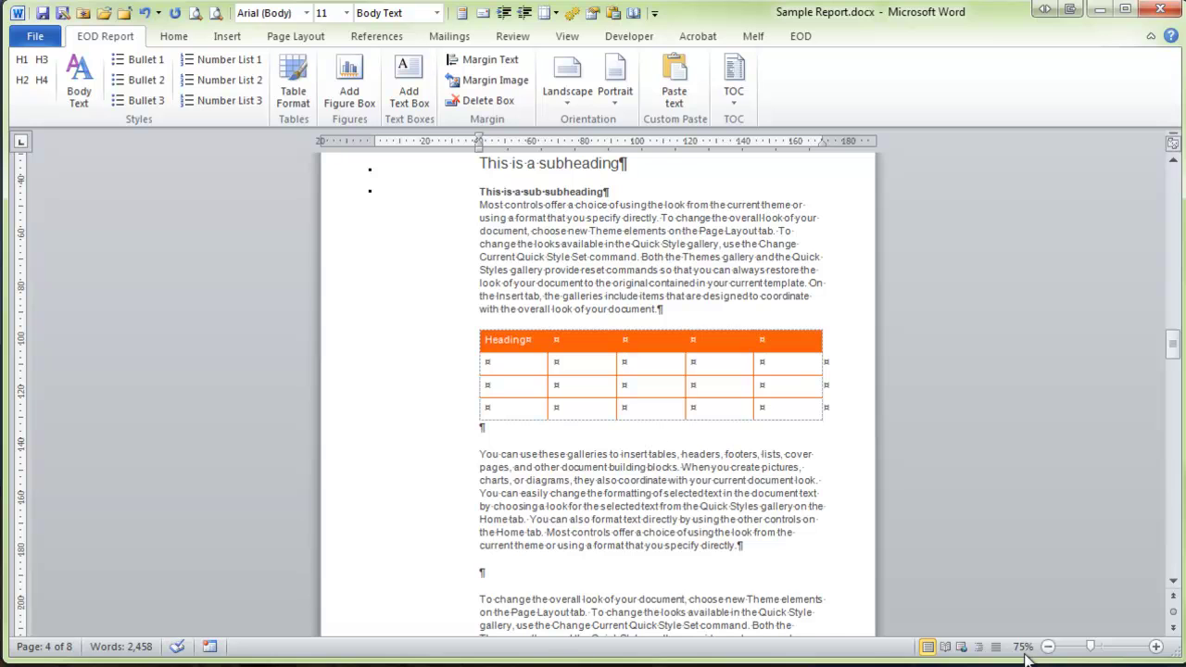
left_click(167, 43)
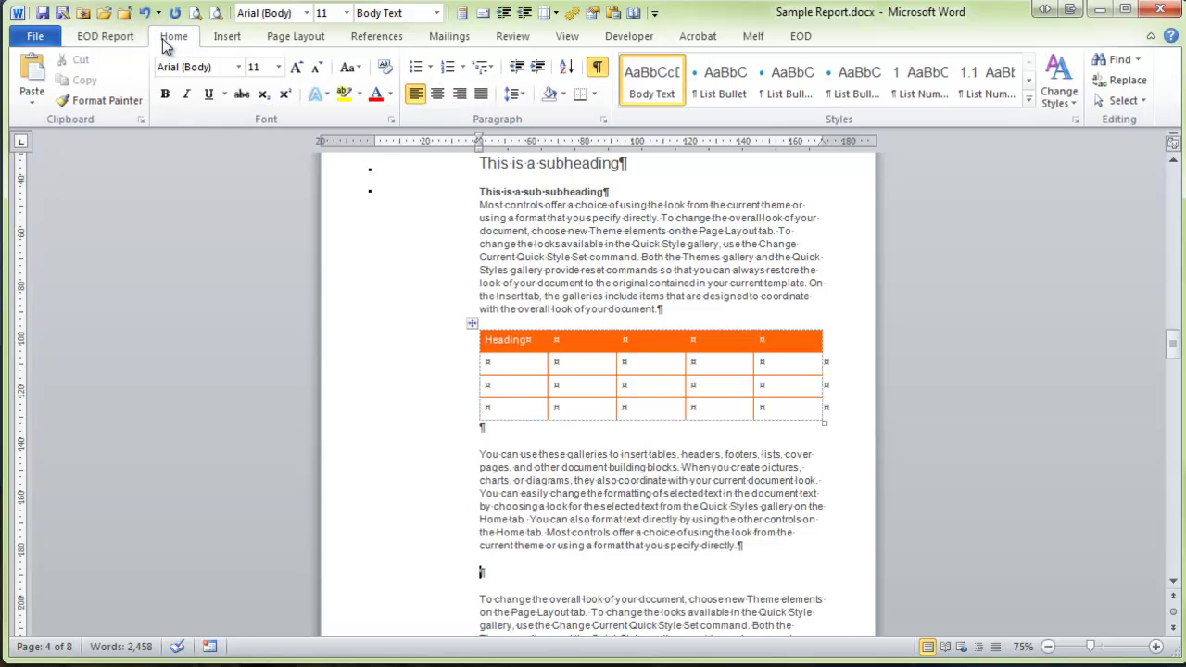
left_click(32, 79)
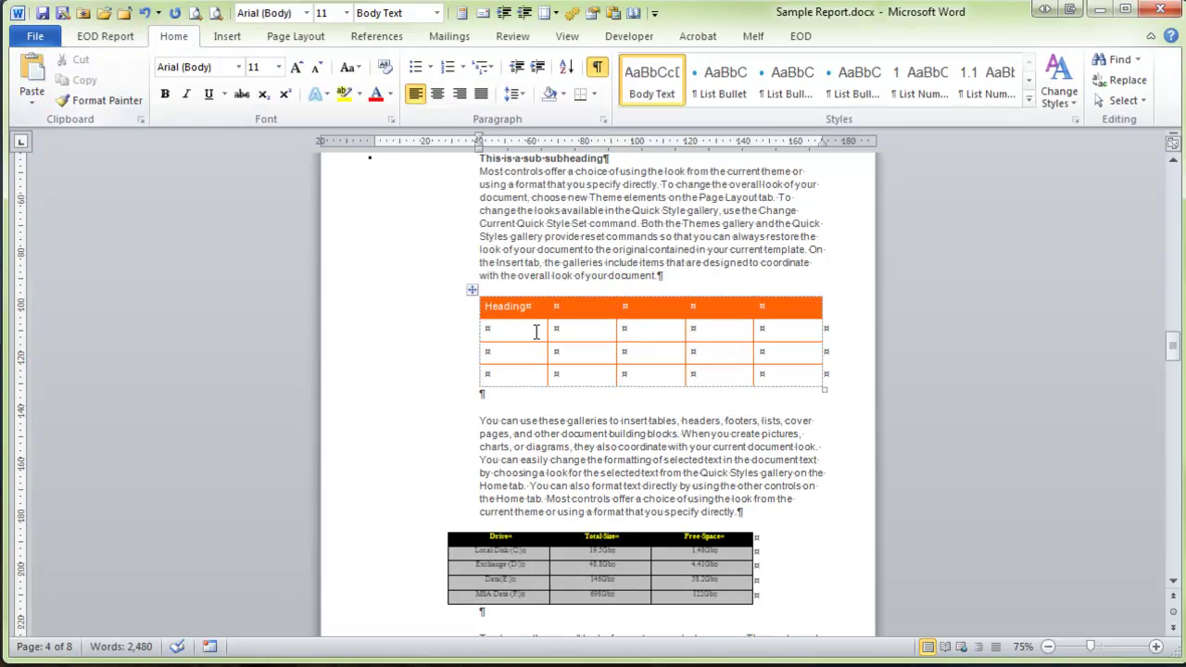
Step: Apply the template's table format to the pasted drive table
left_click(576, 552)
left_click(98, 37)
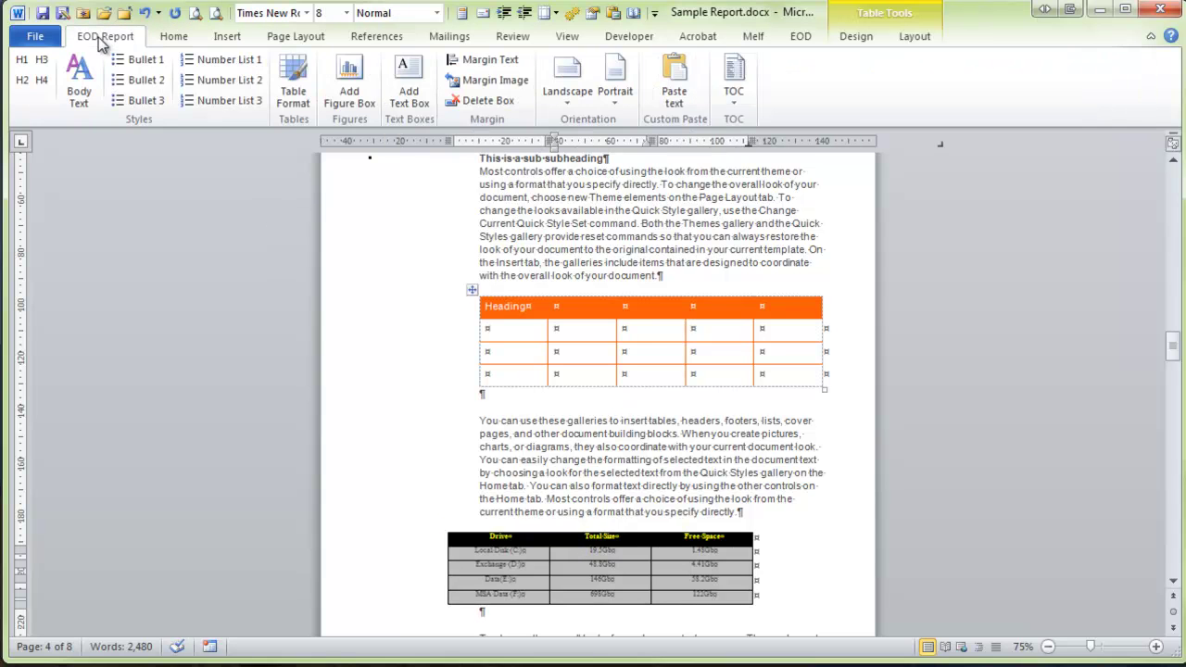
left_click(292, 89)
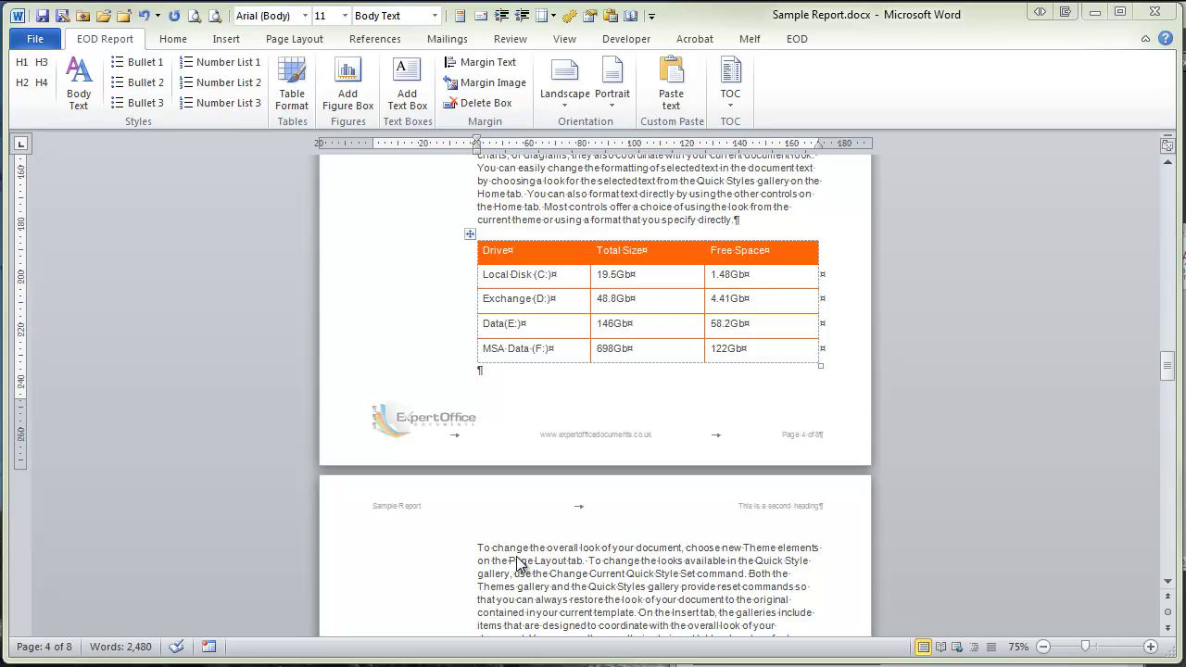
Step: Add a figure box on a new line between the first two paragraphs on page 5
scroll(518, 556, "down", 4)
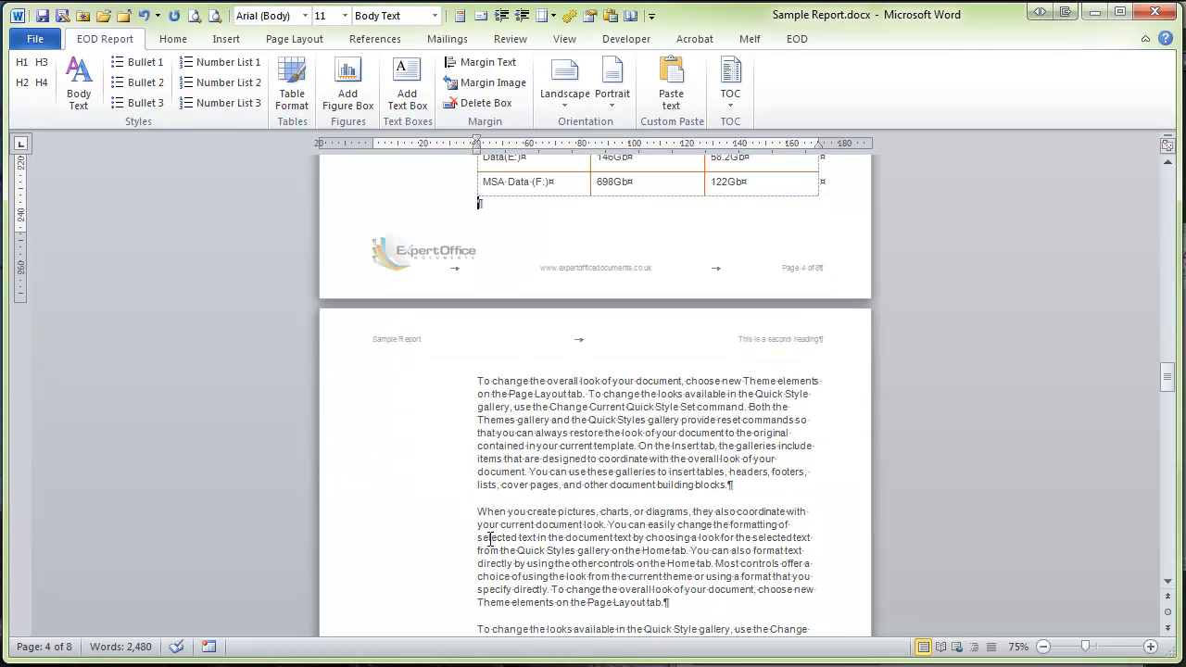
left_click(478, 515)
key("Return")
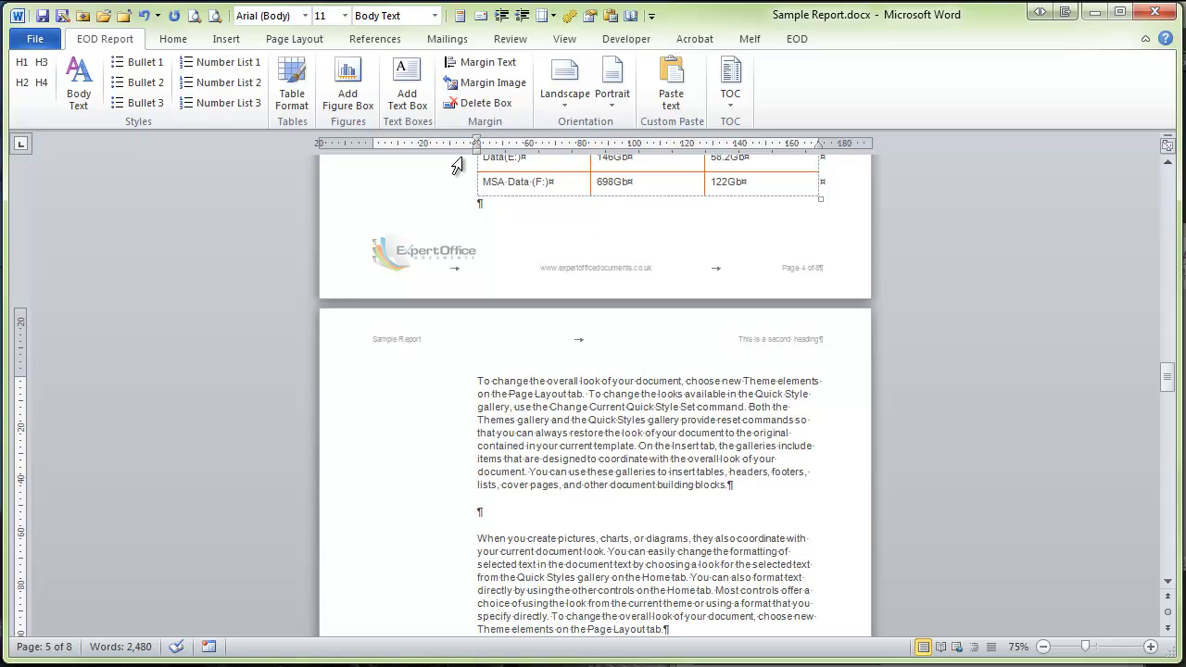
left_click(351, 90)
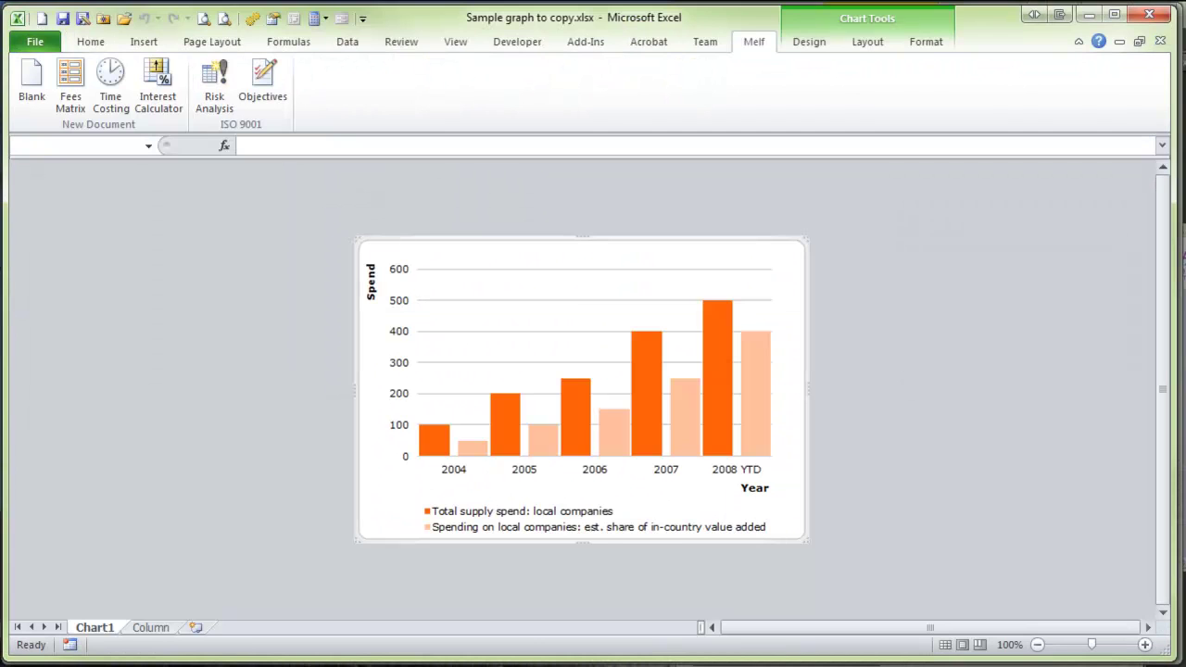
Step: Copy the bar chart from the Excel workbook Sample graph to copy.xlsx into the figure box in Sample Report.docx
right_click(422, 243)
key("alt+Tab")
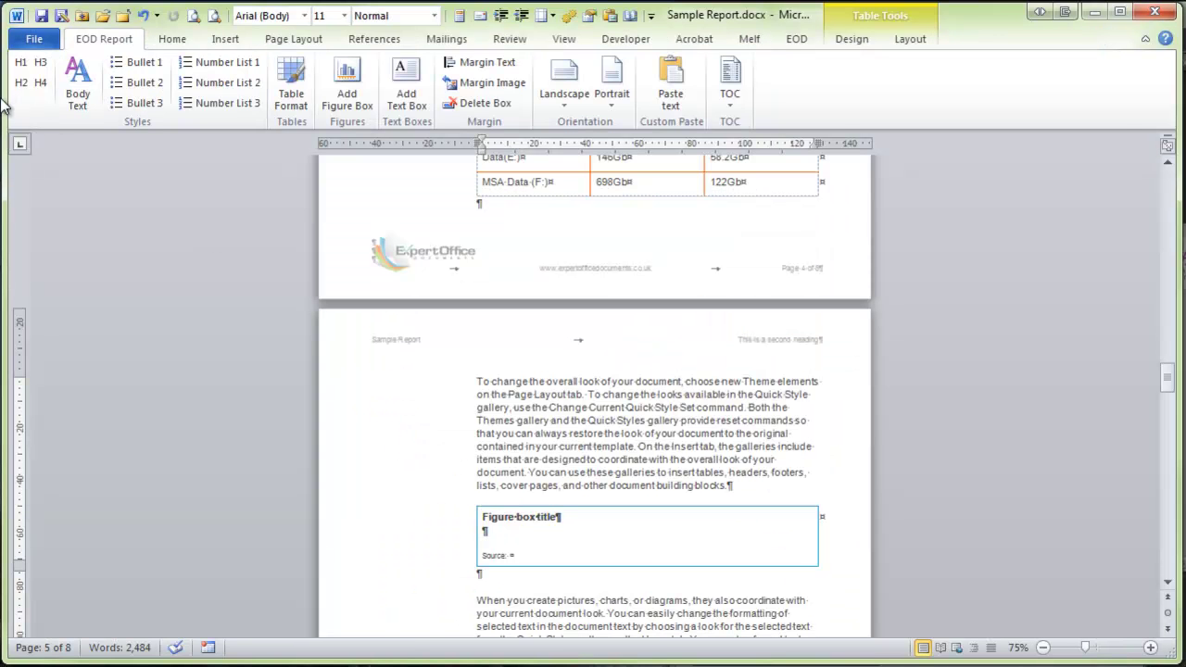
left_click(169, 40)
key("ctrl+v")
Step: Add a template text box on the empty line near the start of page 6
scroll(585, 584, "down", 2)
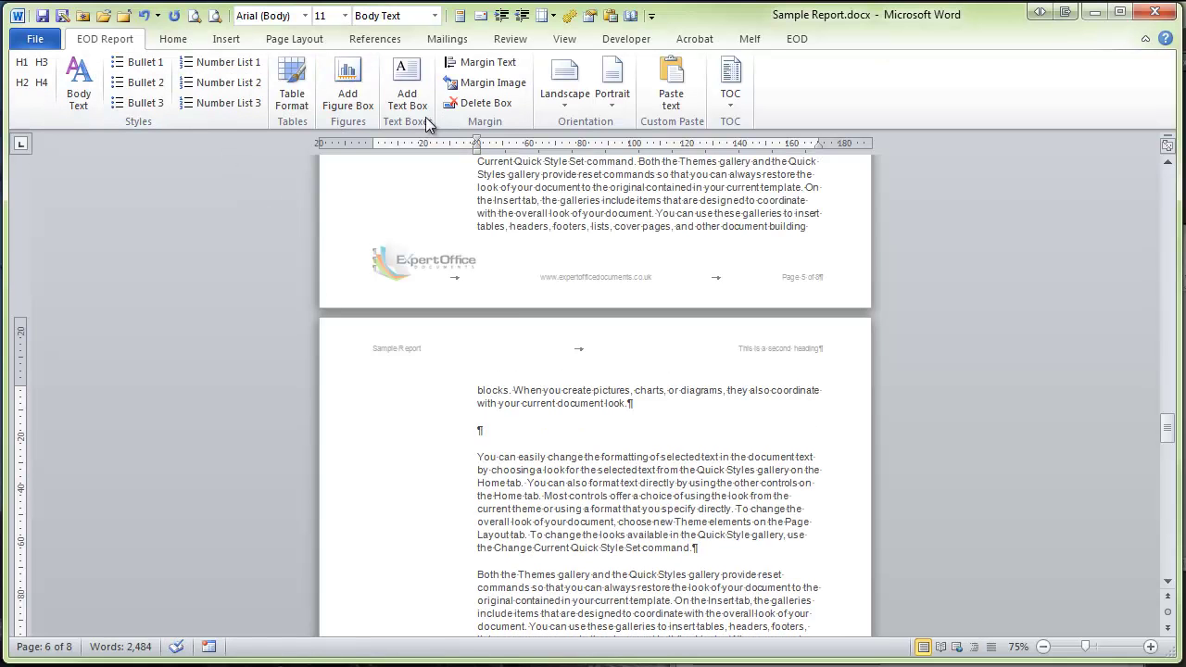
left_click(407, 85)
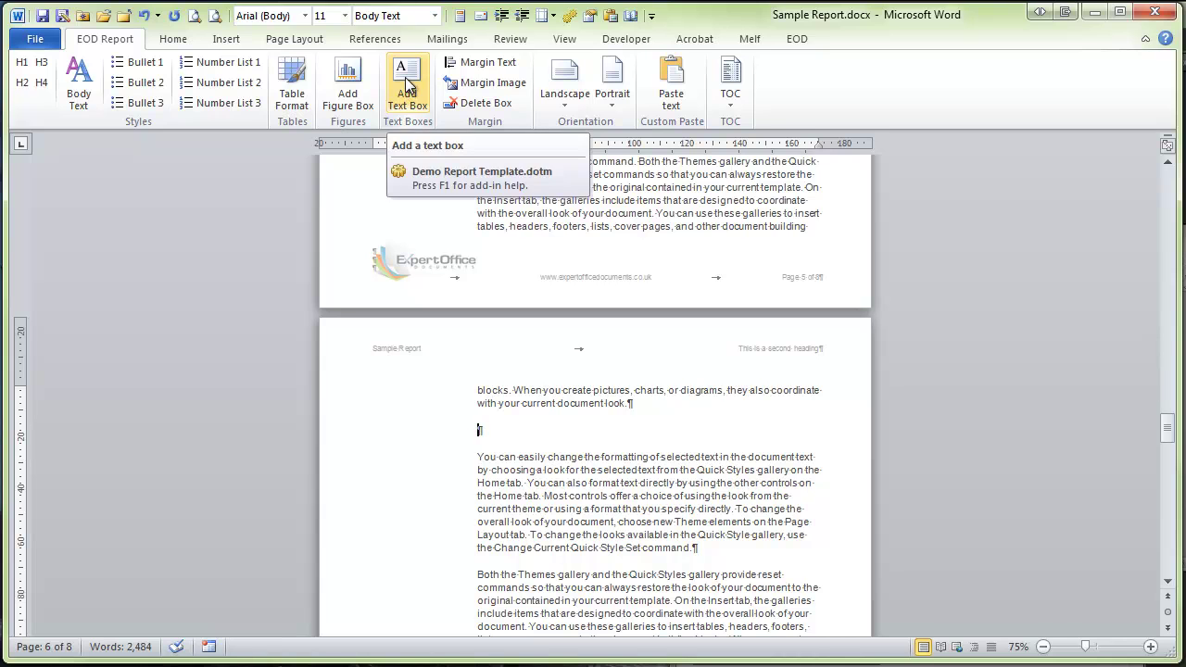
left_click(464, 167)
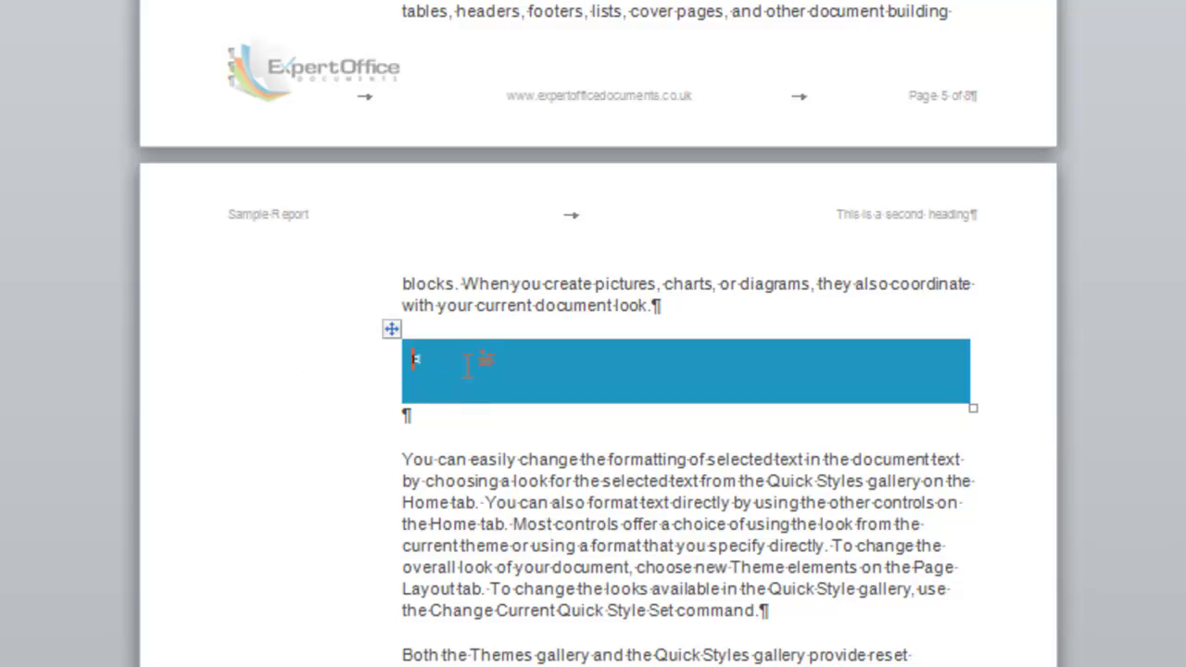
Step: Fill the text box with "This is a text box" and =rand() placeholder paragraphs, removing the trailing empty line
type("This")
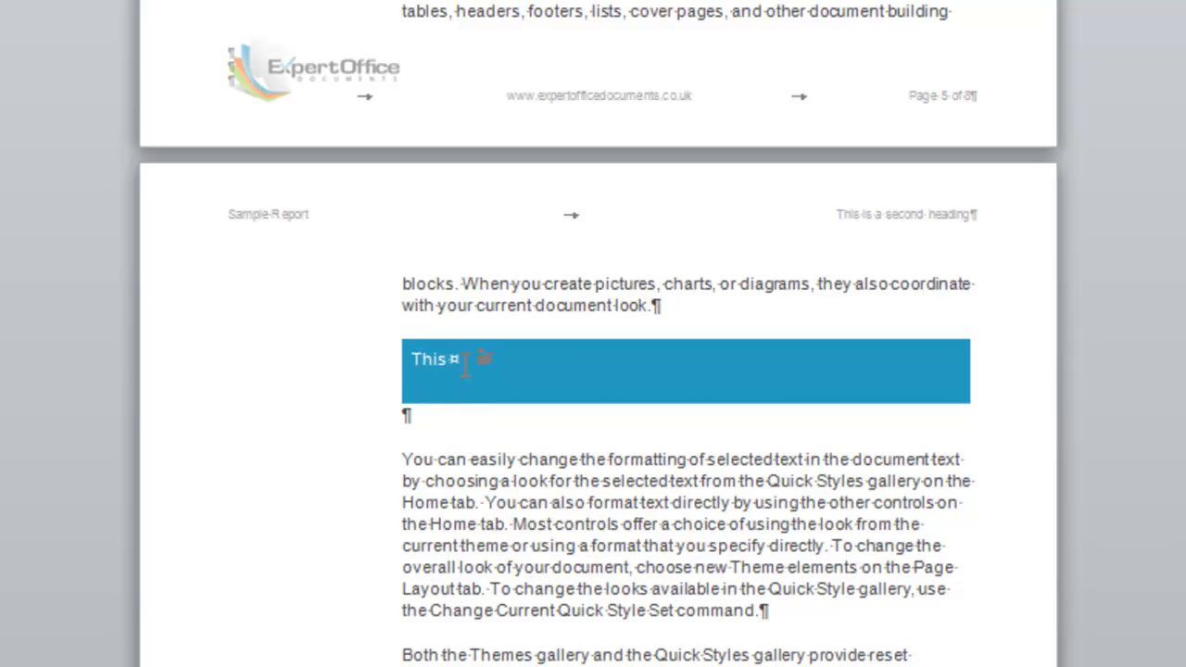
type(" is a text box")
key("Return")
type("=rand()")
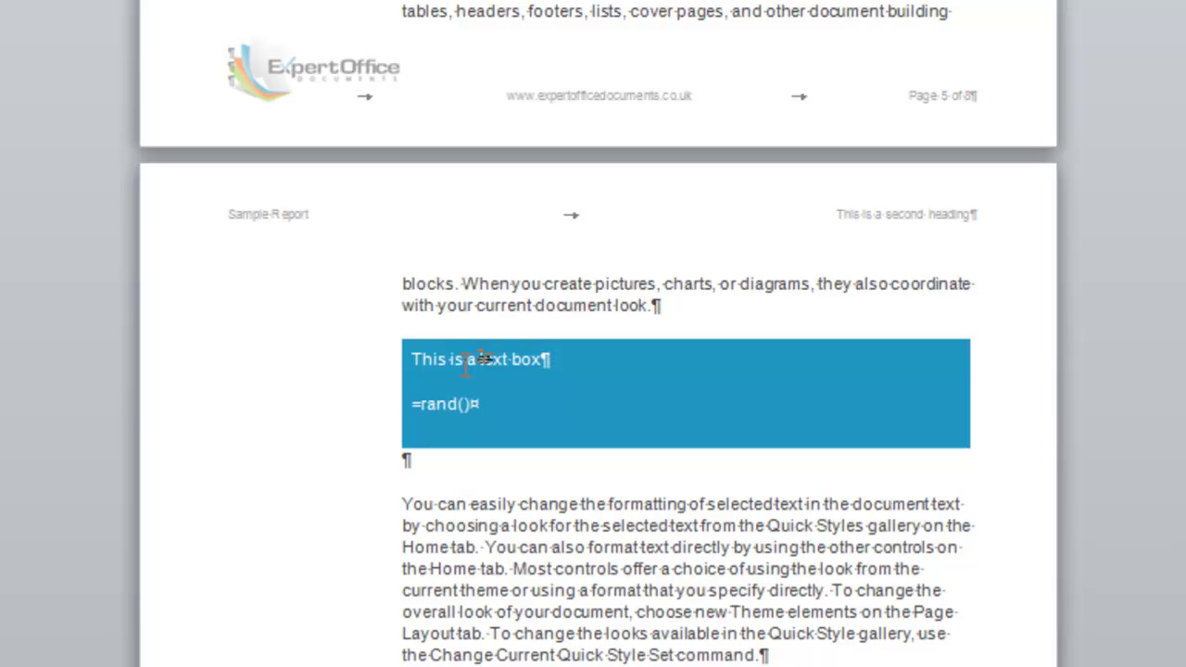
key("Return")
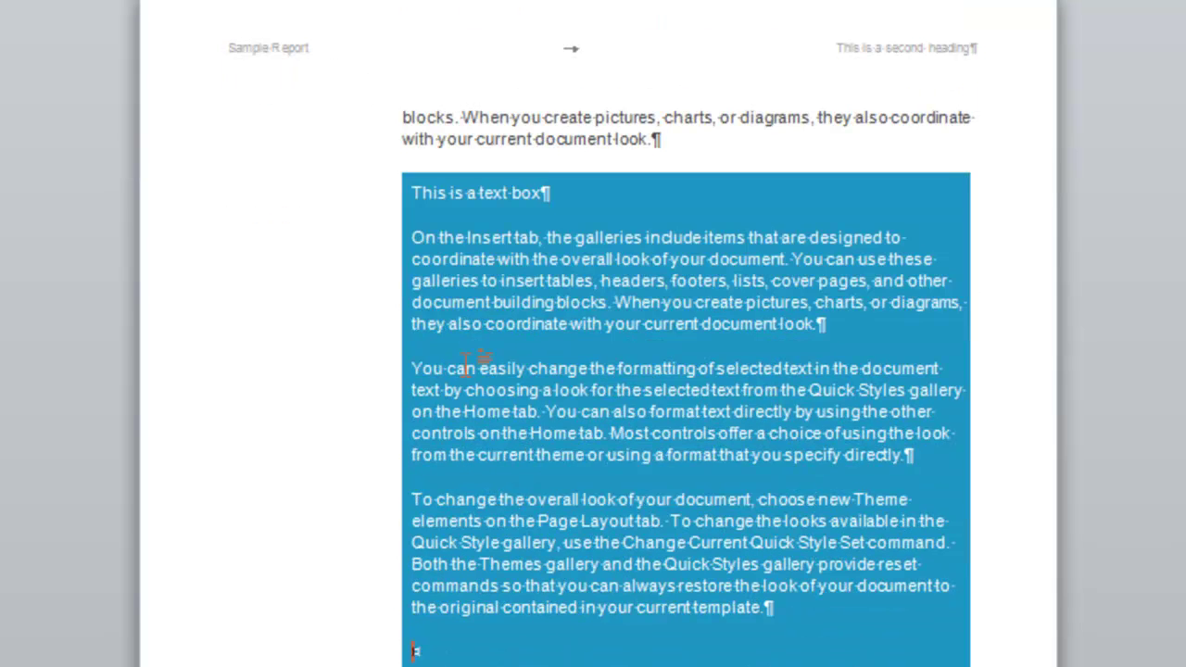
key("BackSpace")
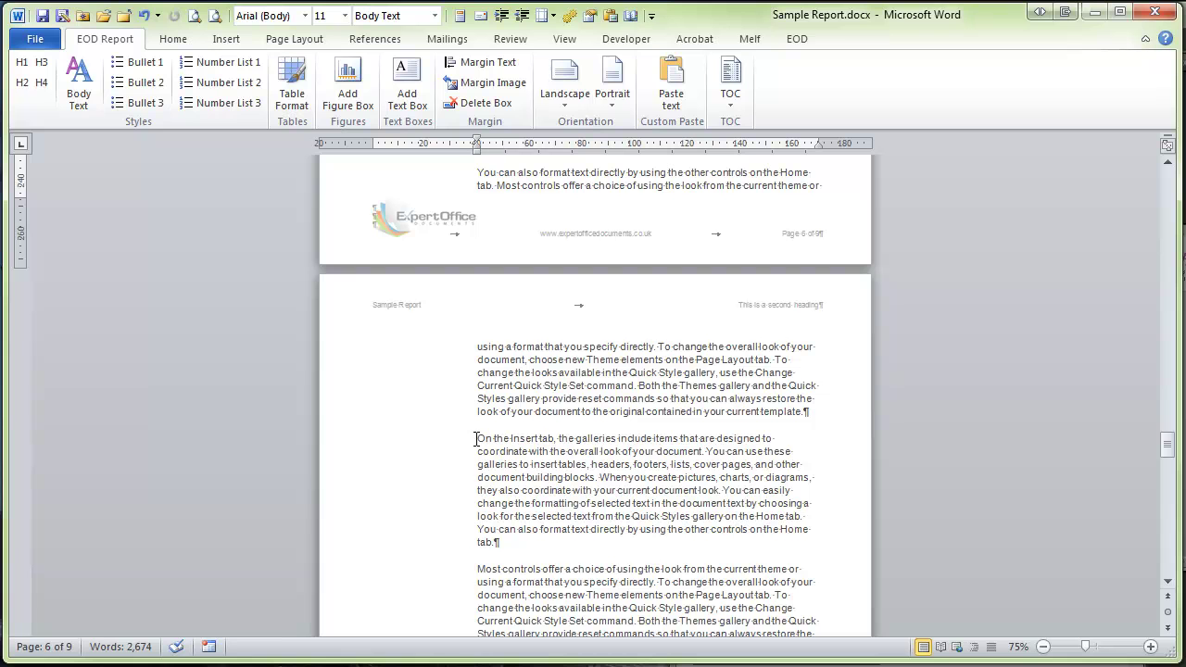
Step: Add margin text reading "Some margin text" beside the "On the Insert tab" paragraph on page 7, without an extra empty line
key("ctrl+Right")
key("ctrl+Right")
key("ctrl+Right")
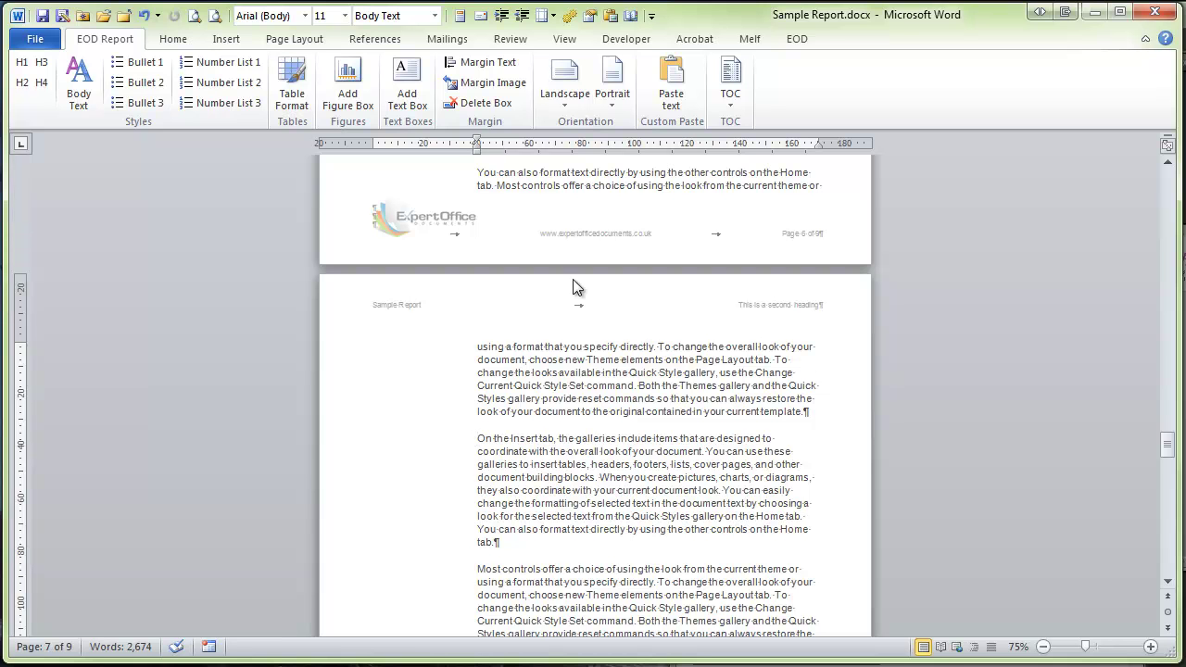
left_click(501, 67)
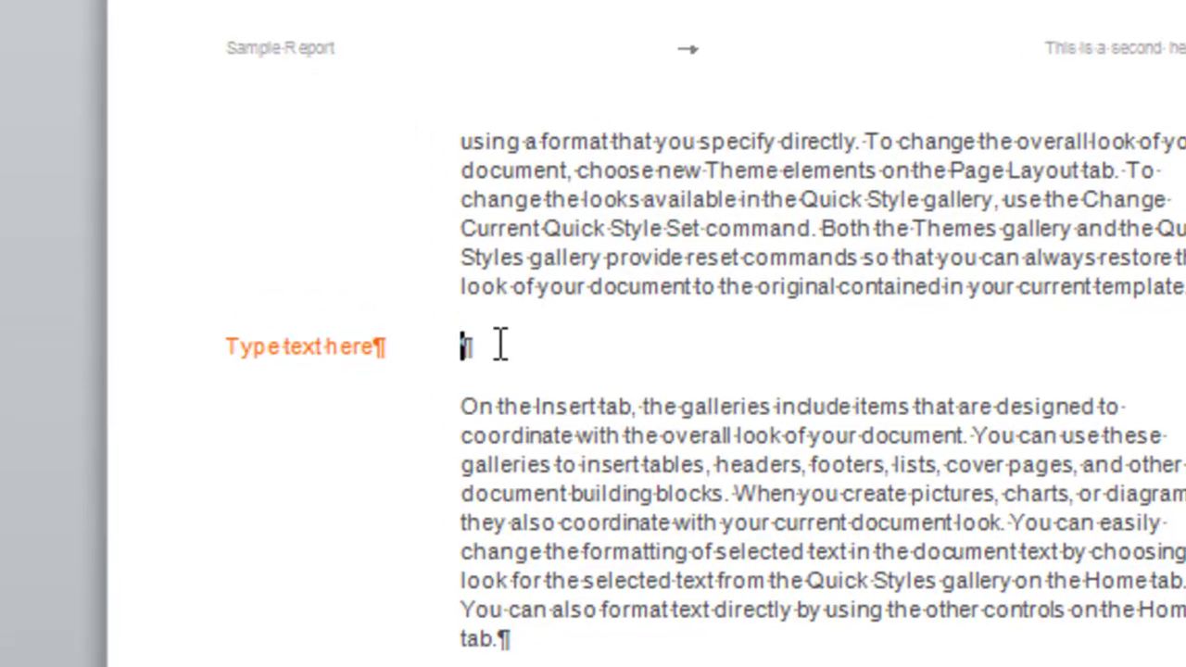
key("Delete")
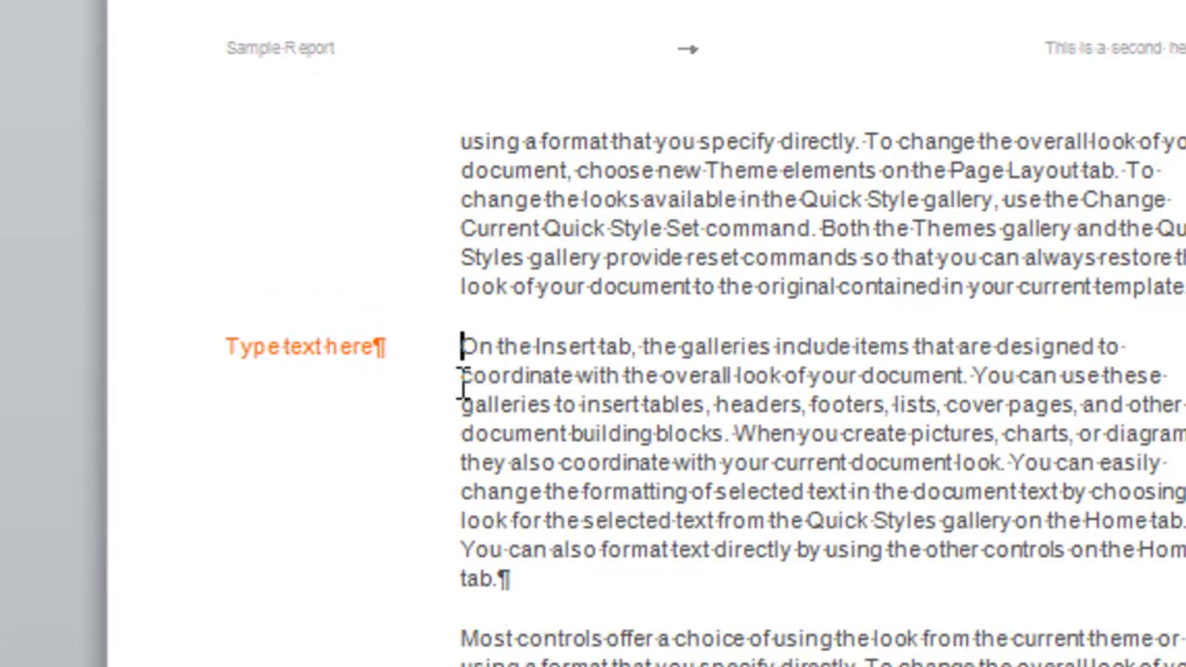
left_click(278, 351)
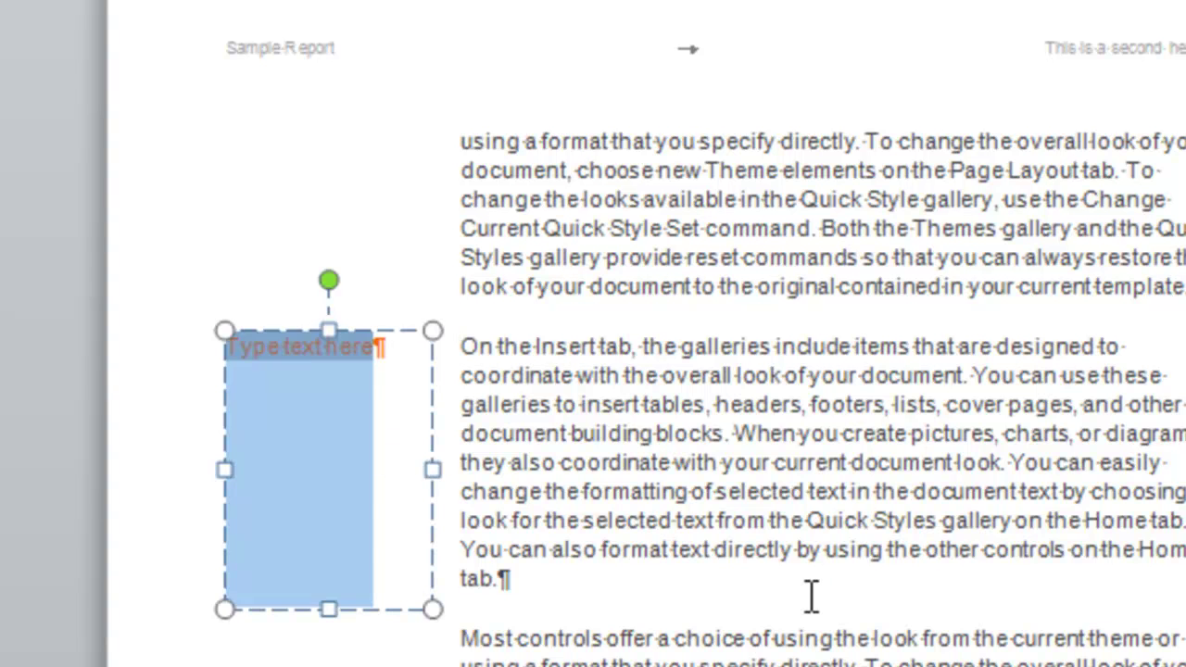
type("Some margin text")
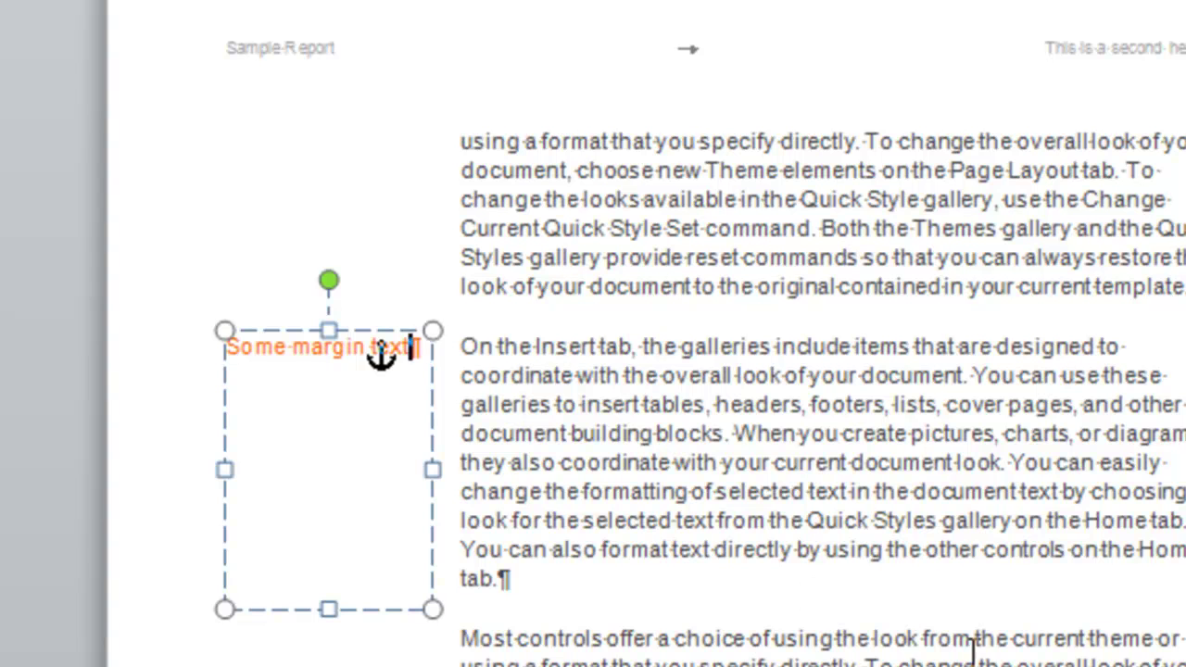
Step: Add a margin image placeholder beside the "Most controls offer" paragraph on page 7, without an extra empty line
left_click(662, 549)
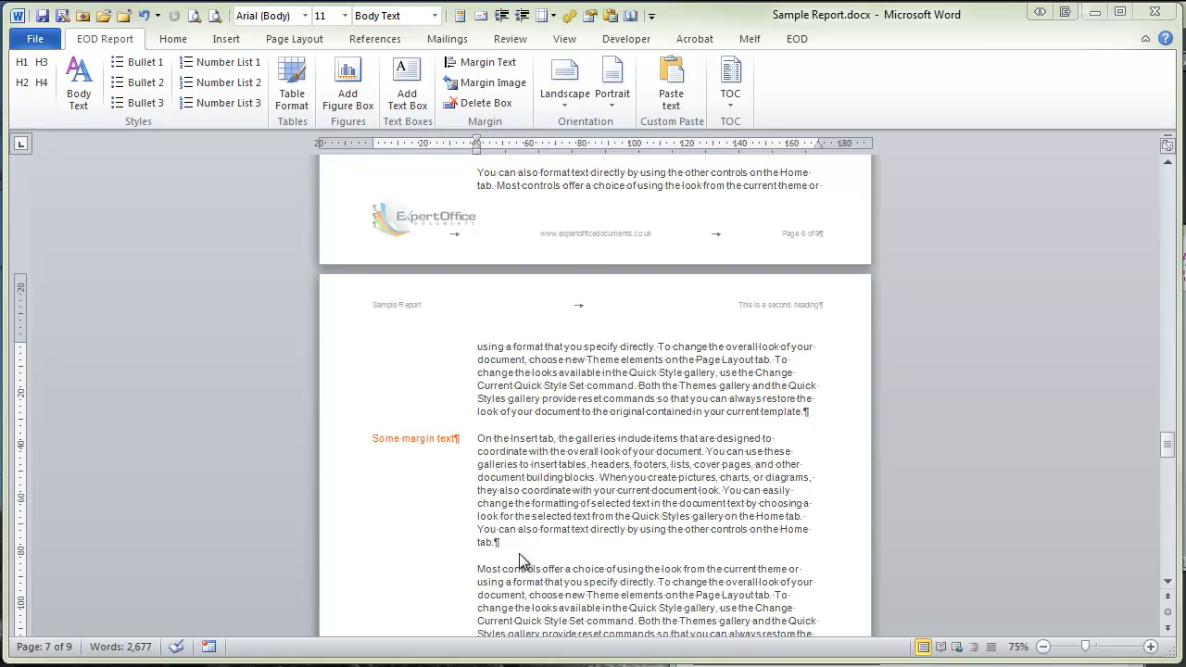
scroll(539, 547, "down", 3)
left_click(478, 434)
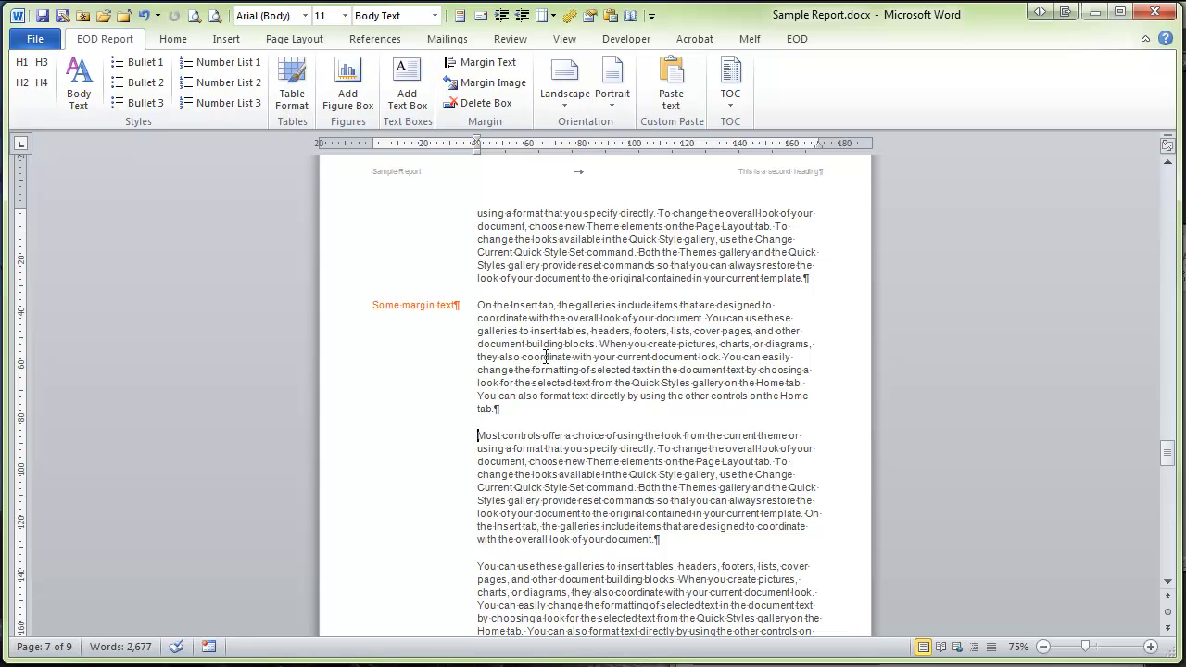
left_click(504, 84)
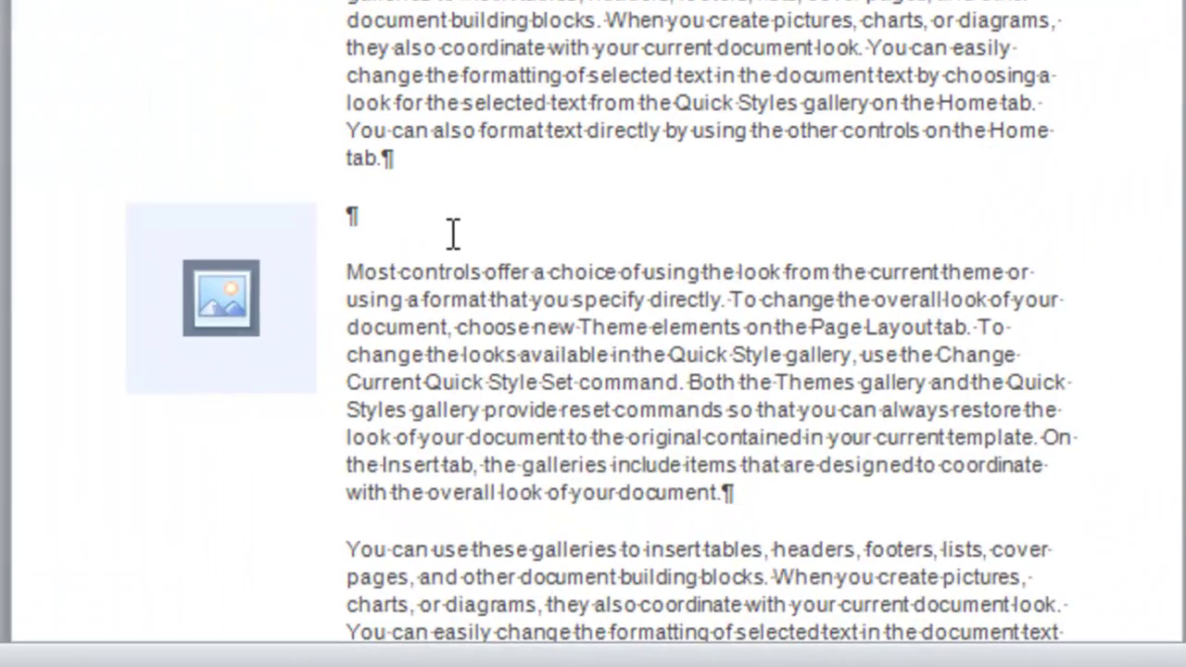
key("BackSpace")
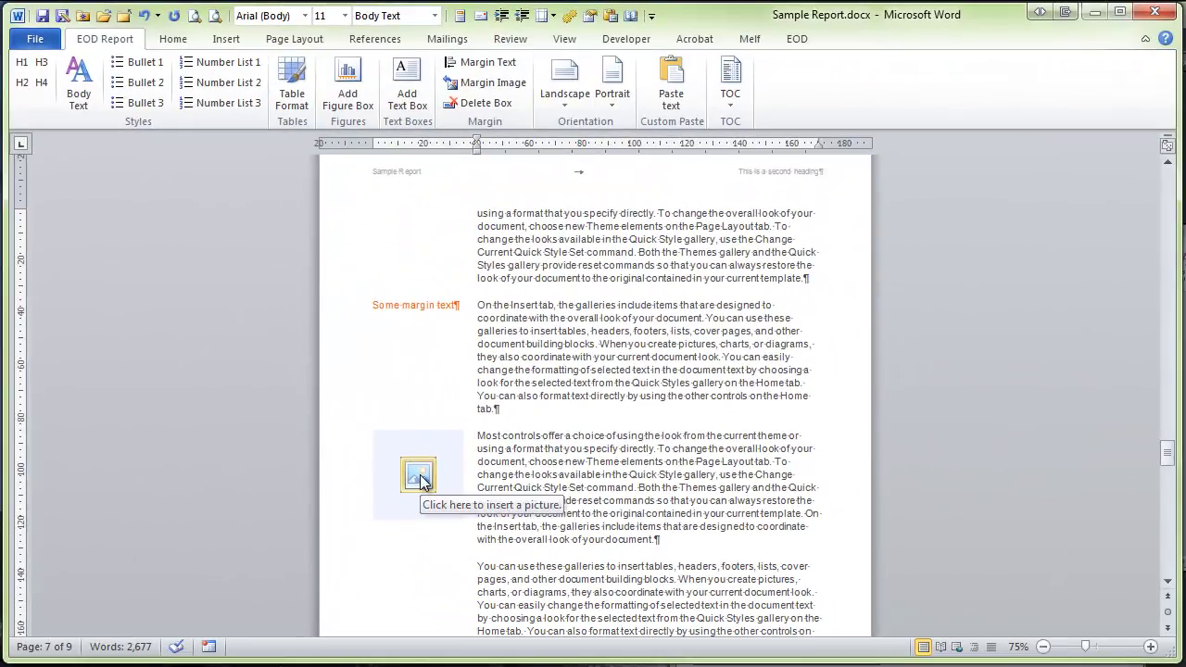
Step: Insert the sample picture Tulips.jpg into the margin image placeholder
left_click(419, 476)
left_click(425, 300)
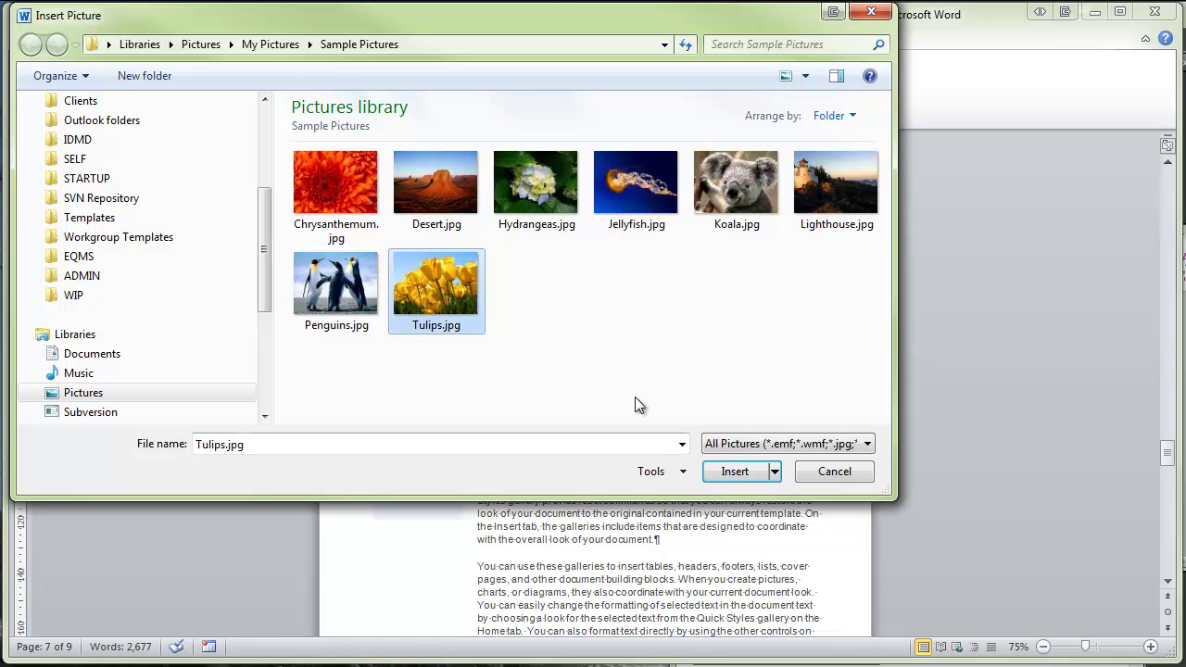
left_click(732, 473)
left_click(676, 474)
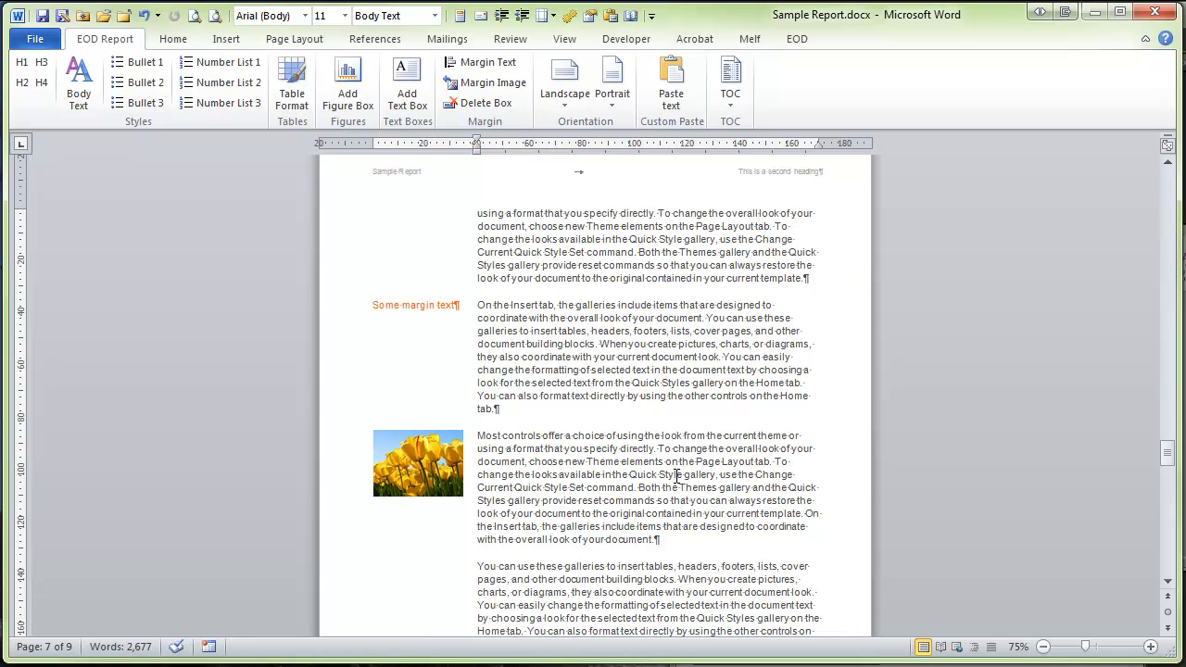
key("ctrl+z")
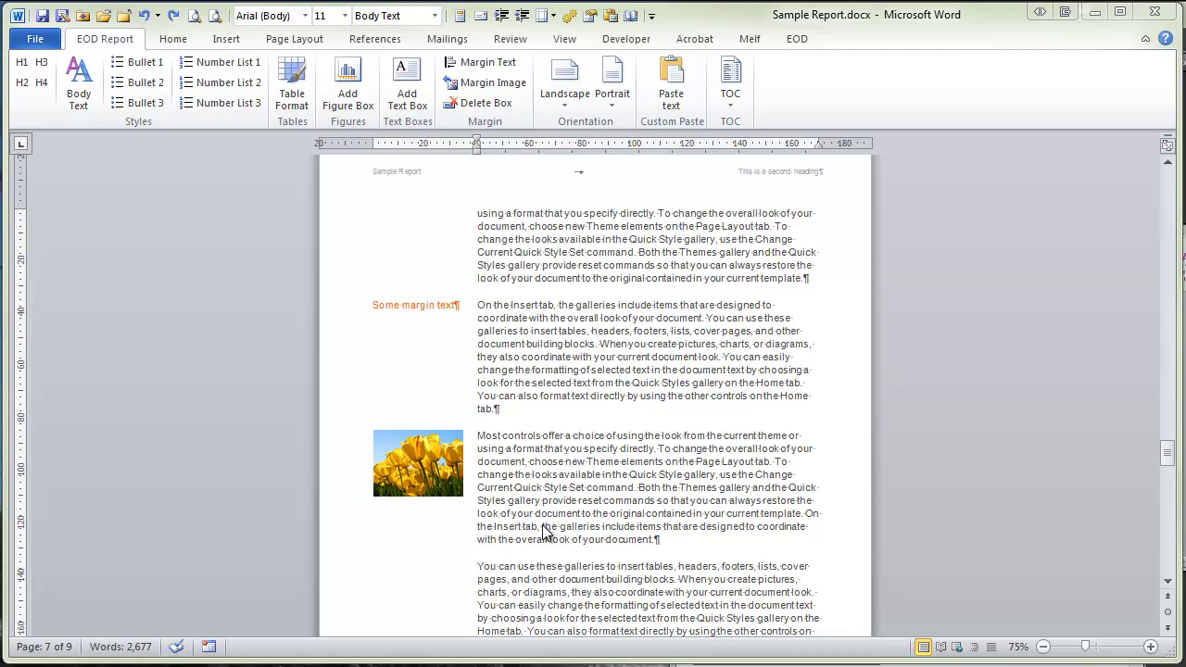
Step: Delete the "Some margin text" box beside the "On the Insert tab" paragraph using the template's Delete Box command
left_click(423, 308)
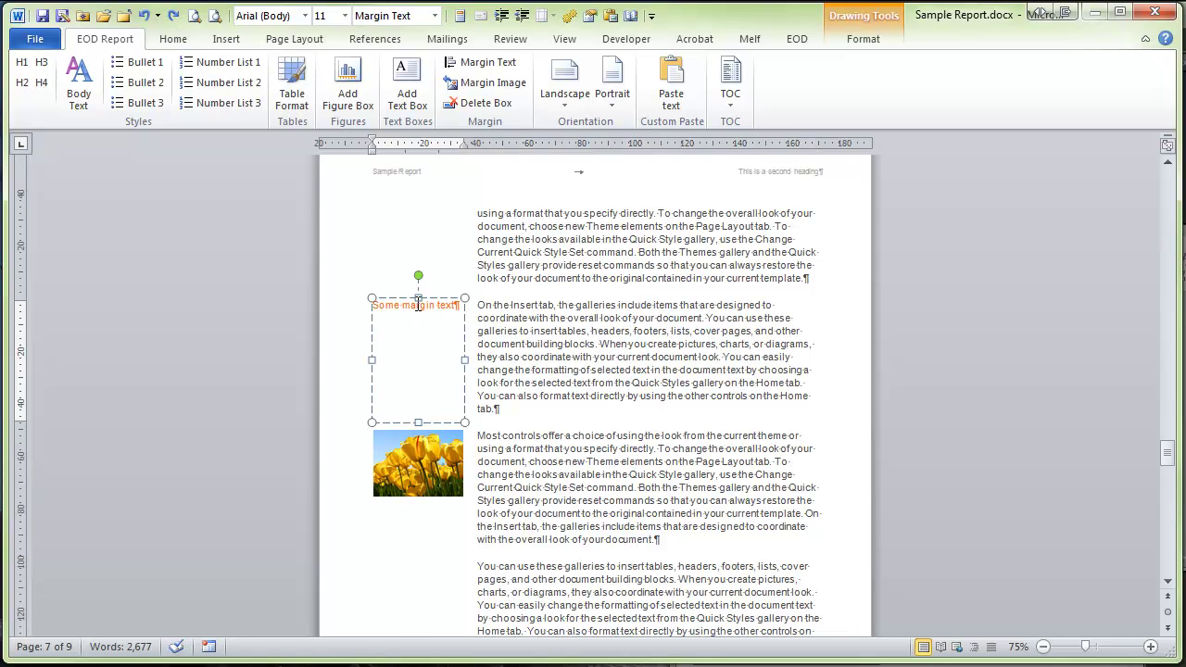
left_click(482, 103)
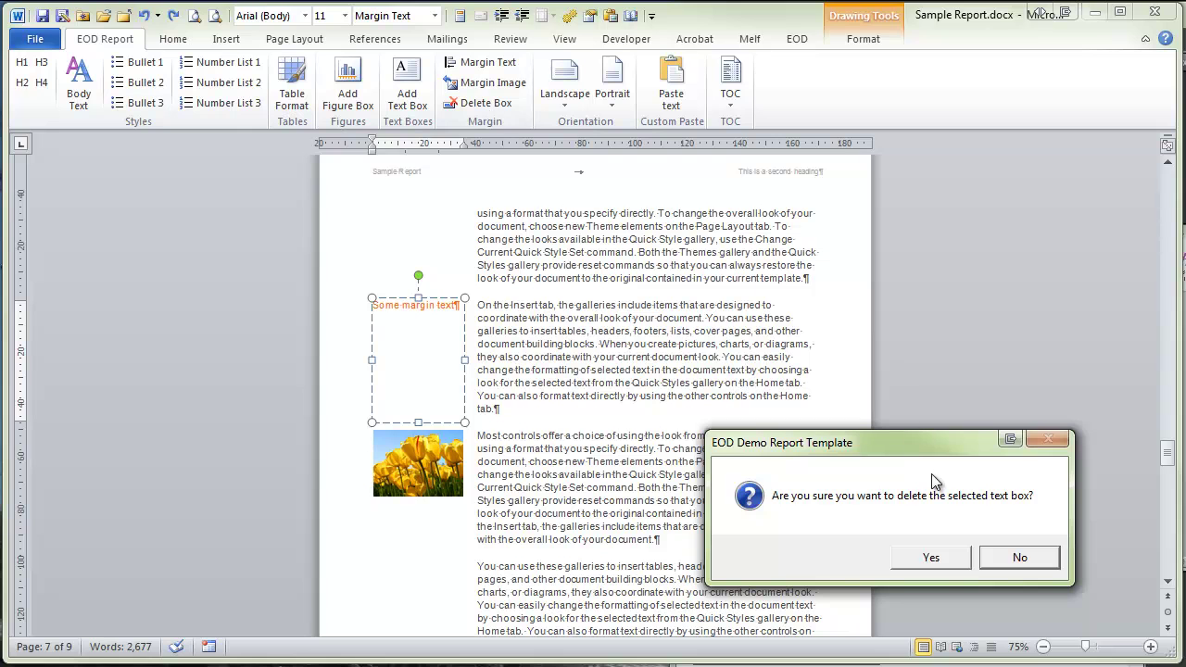
left_click(931, 558)
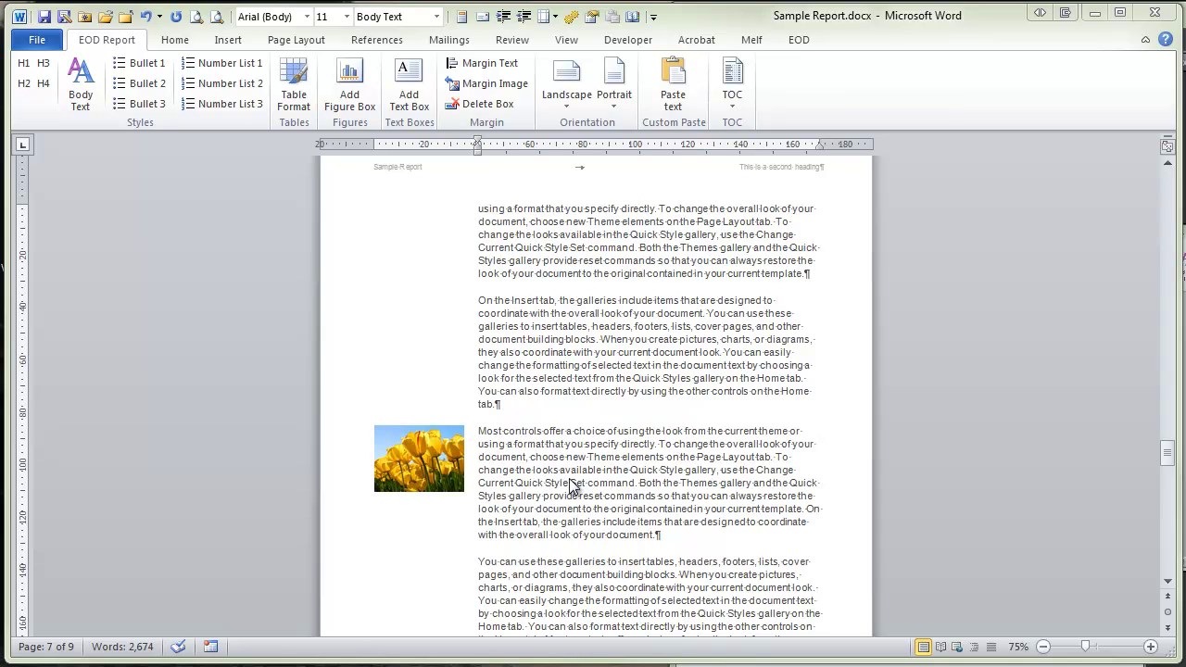
Step: Add a new landscape section before the "To change the overall look of your document" paragraph on page 7
scroll(525, 451, "down", 4)
scroll(522, 451, "down", 2)
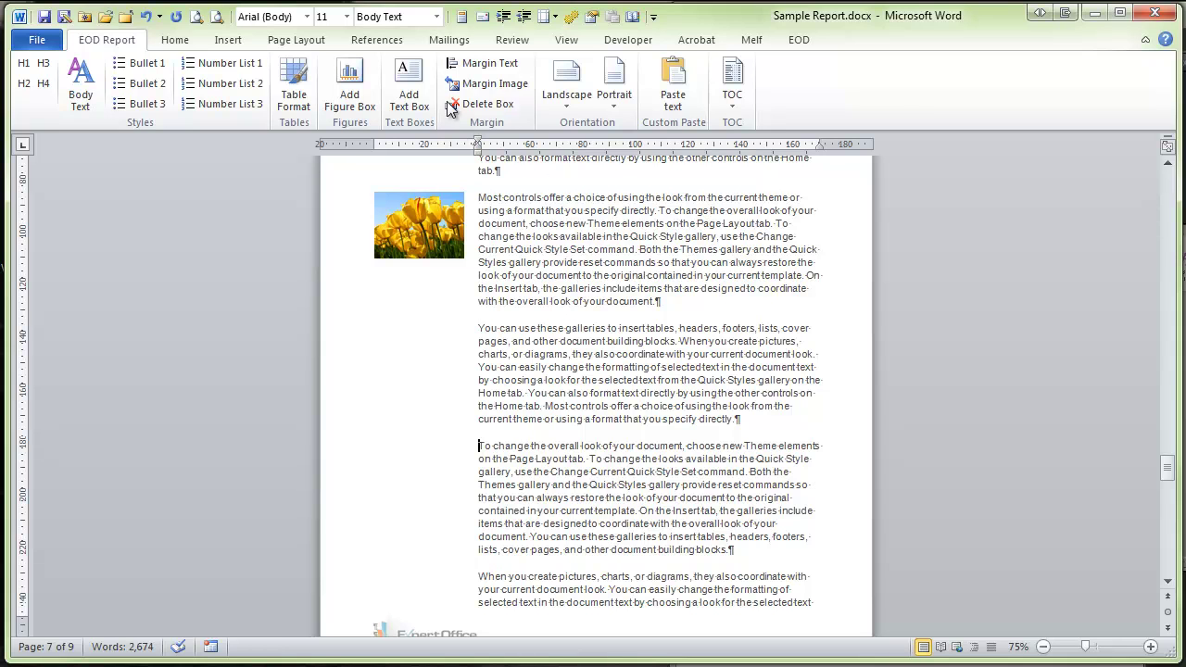
left_click(566, 97)
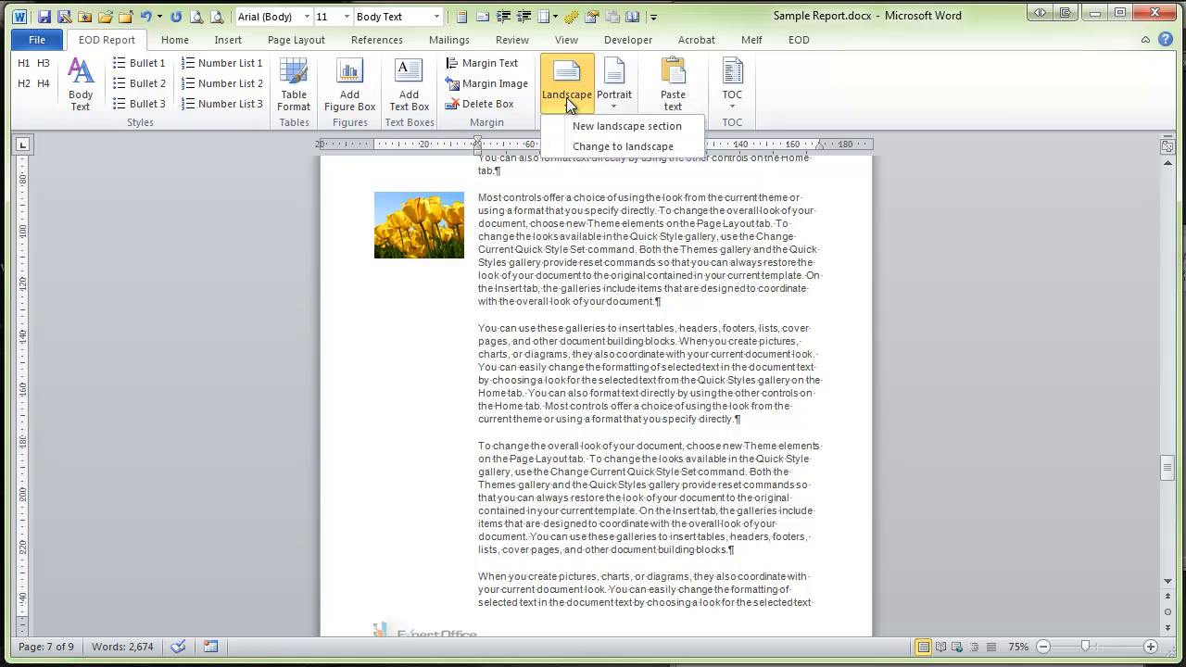
left_click(623, 128)
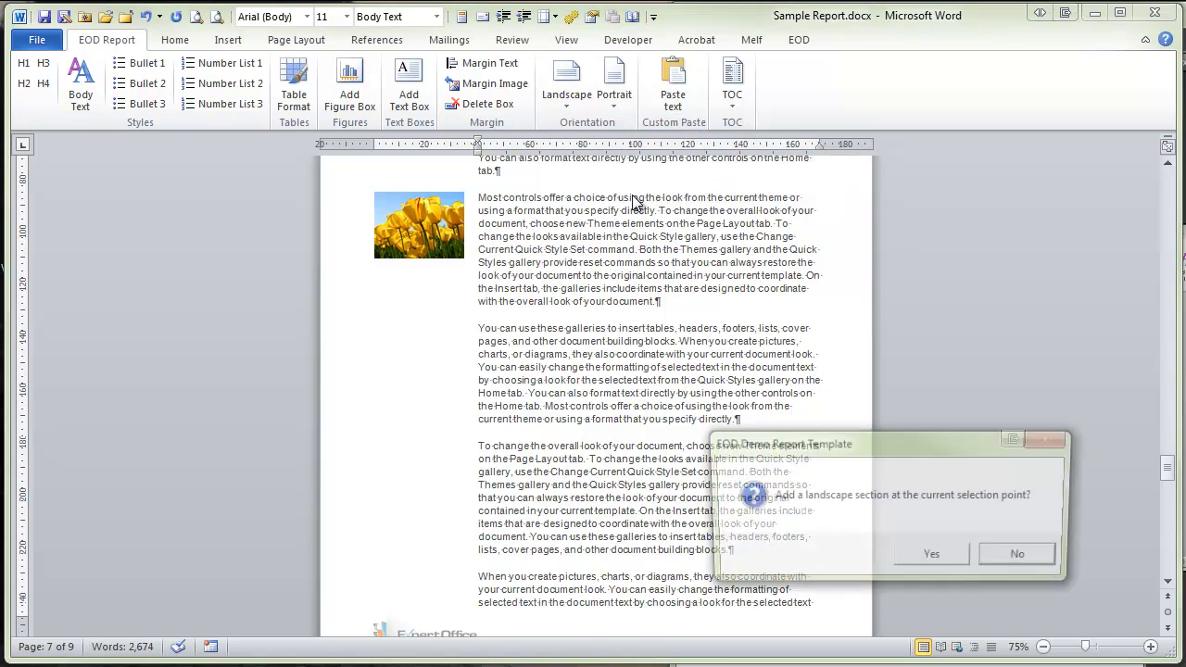
left_click(933, 560)
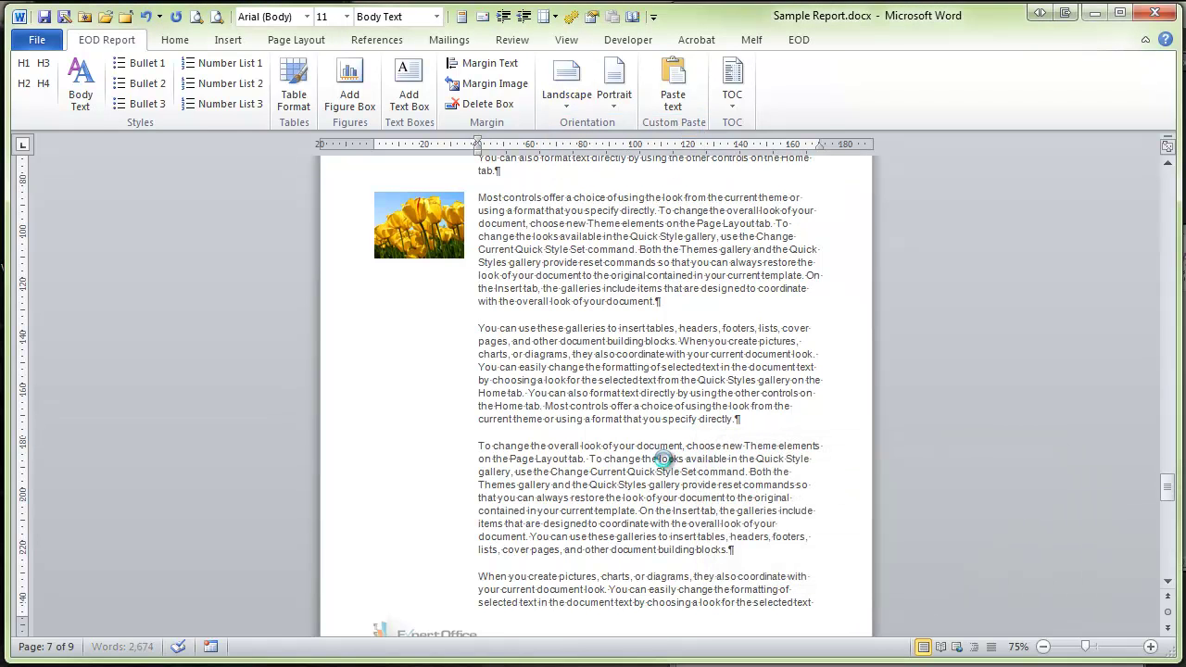
Step: Fill the new landscape page with placeholder paragraphs using =rand()
scroll(641, 439, "down", 8)
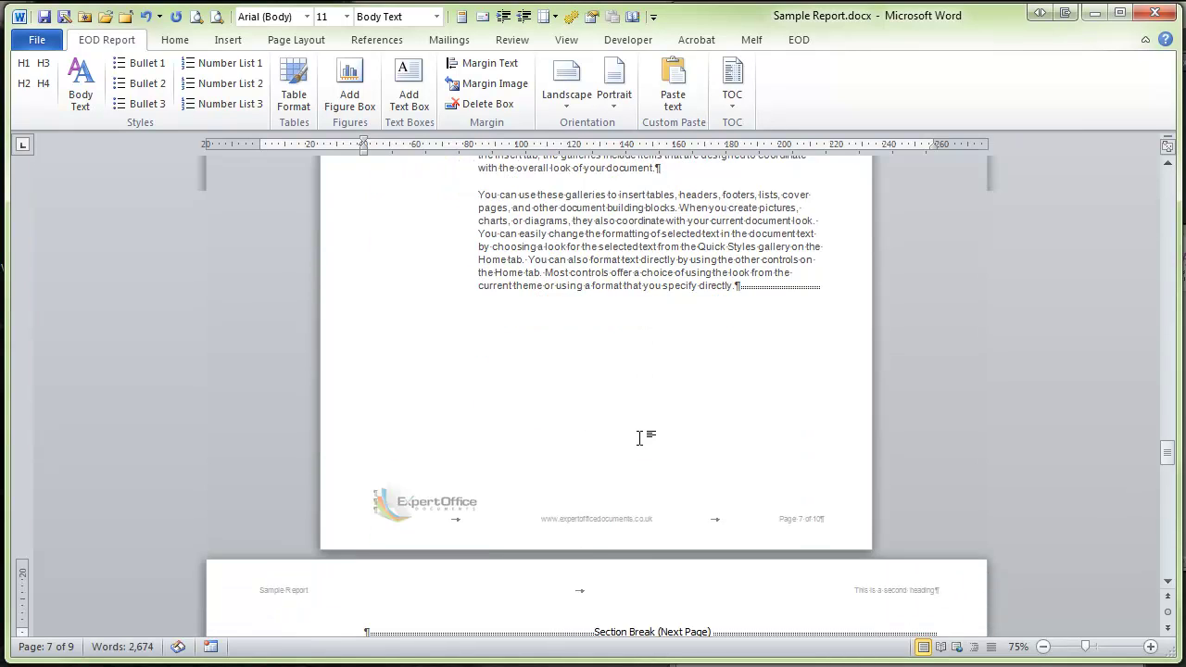
scroll(639, 439, "down", 3)
scroll(640, 439, "down", 2)
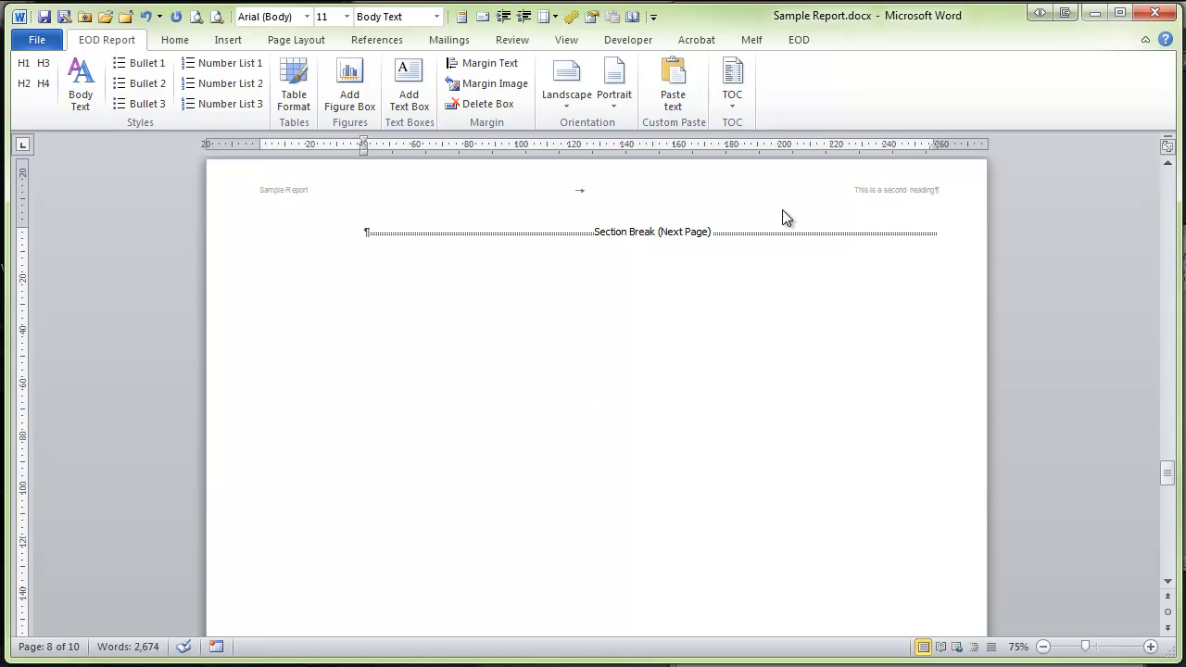
scroll(743, 328, "up", 10)
scroll(662, 361, "down", 10)
type("-rand()")
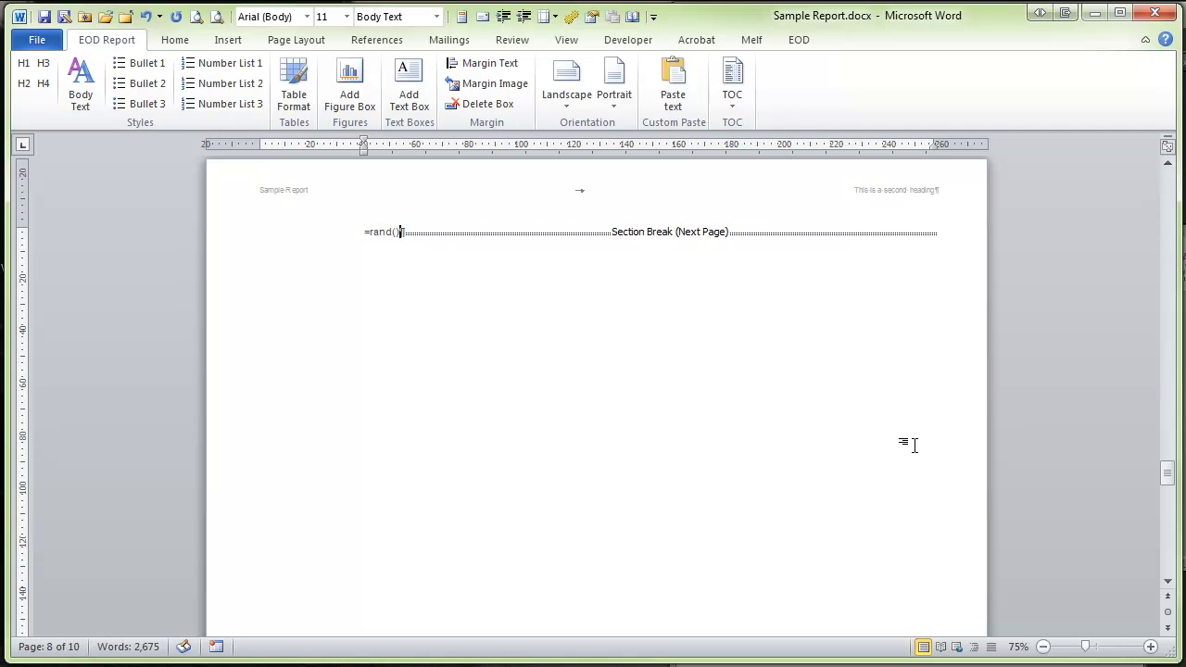
key("Return")
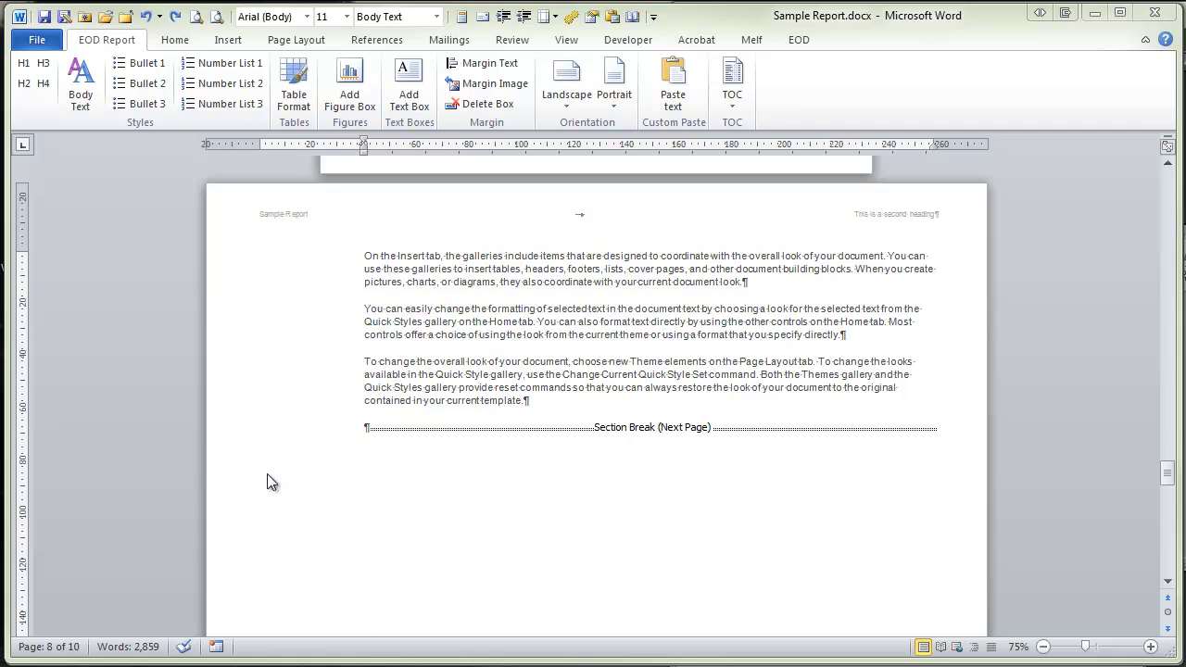
Step: Go to the end of the report, then switch to Copy text eg.docx and copy its entire text
key("ctrl+End")
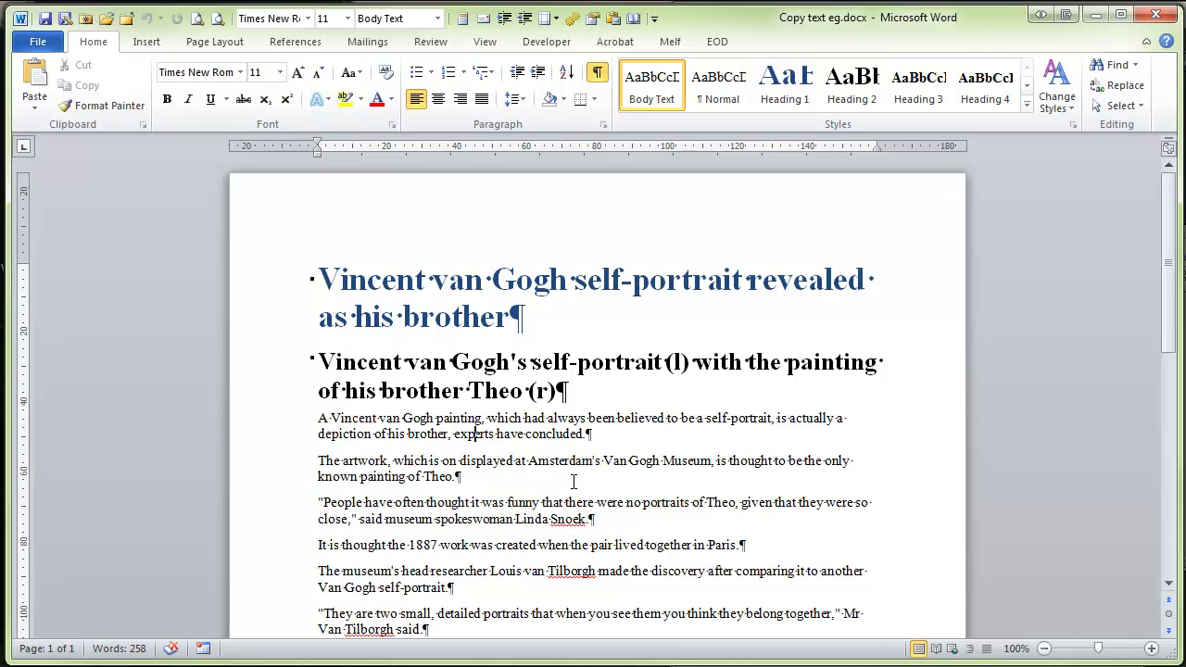
key("ctrl+a")
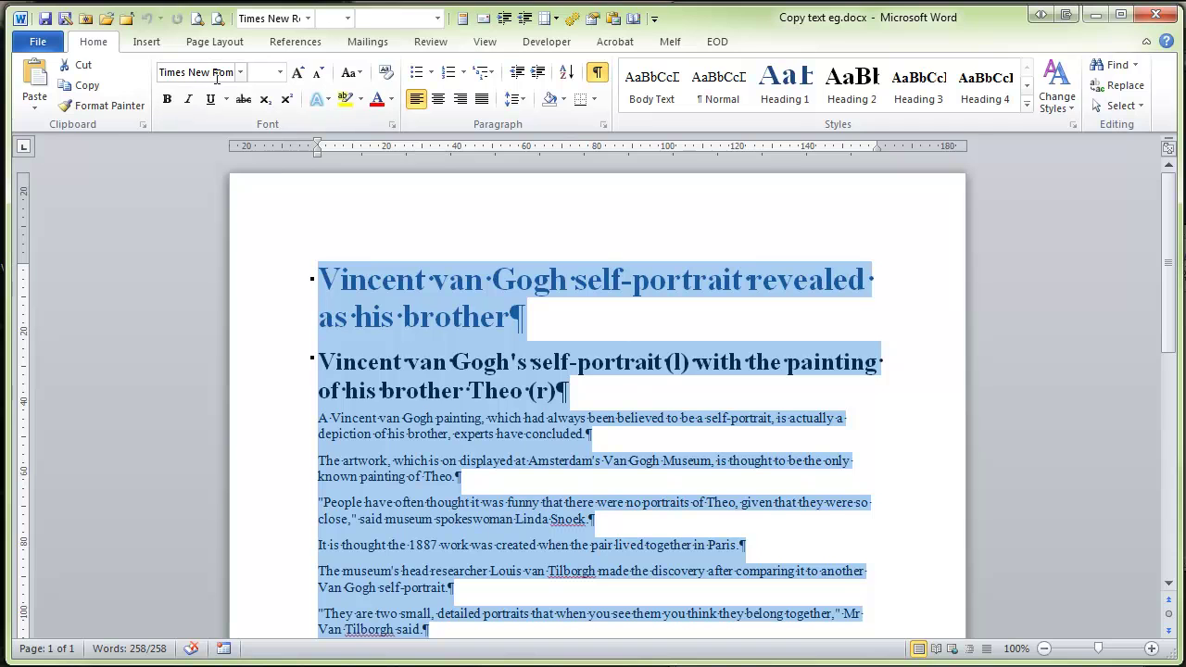
left_click(90, 85)
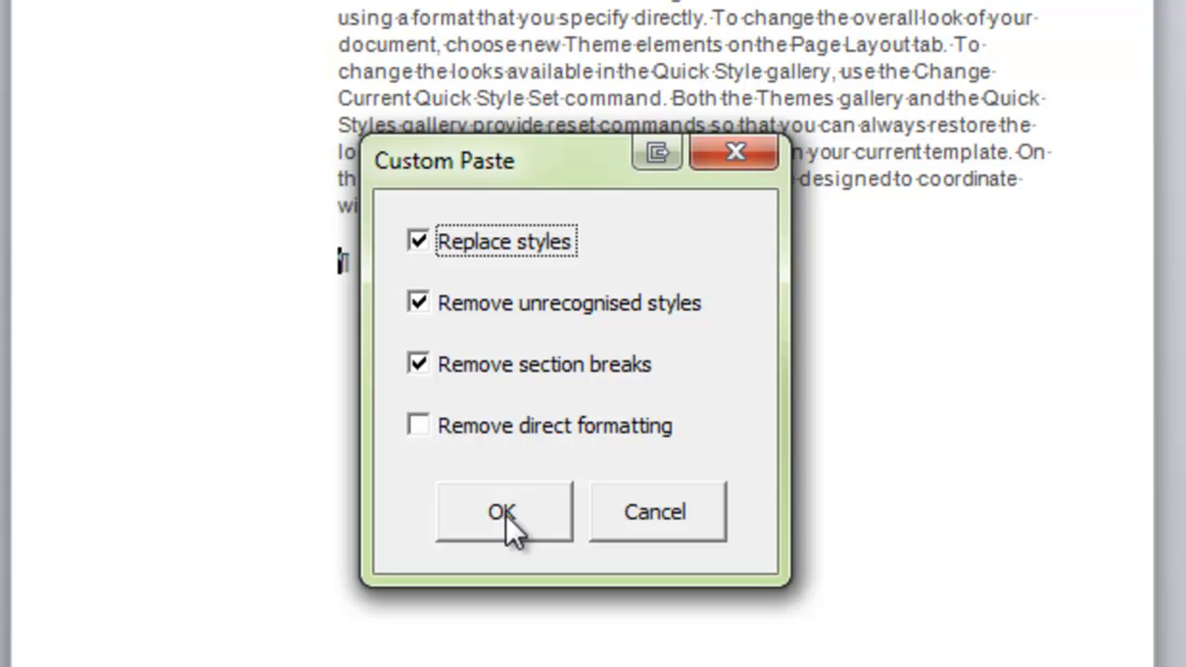
Step: Custom-paste the copied article at the end of Sample Report.docx, replacing styles and removing unrecognised styles and section breaks, and review it
left_click(506, 515)
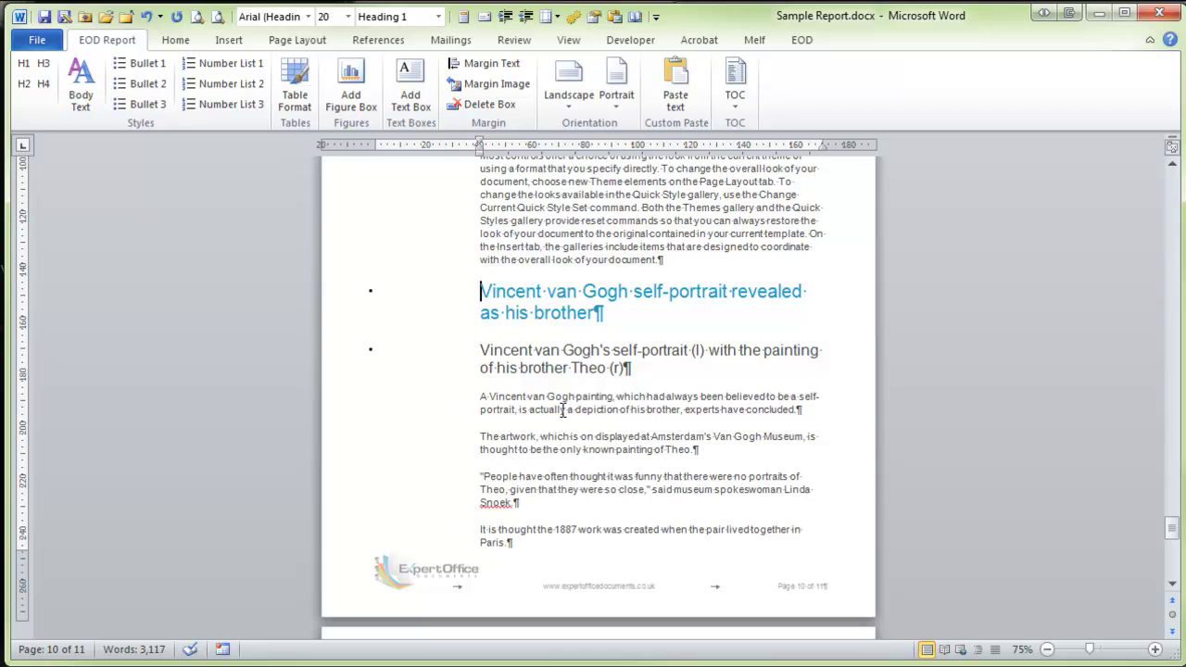
left_click(564, 410)
scroll(573, 414, "down", 3)
scroll(573, 414, "down", 10)
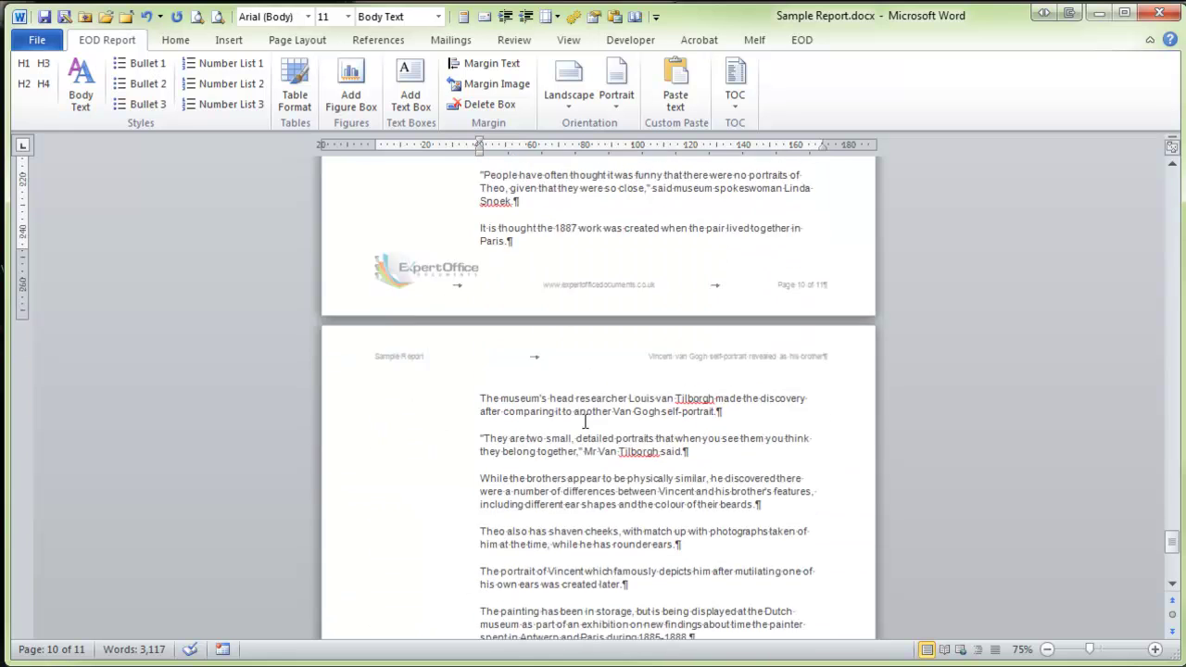